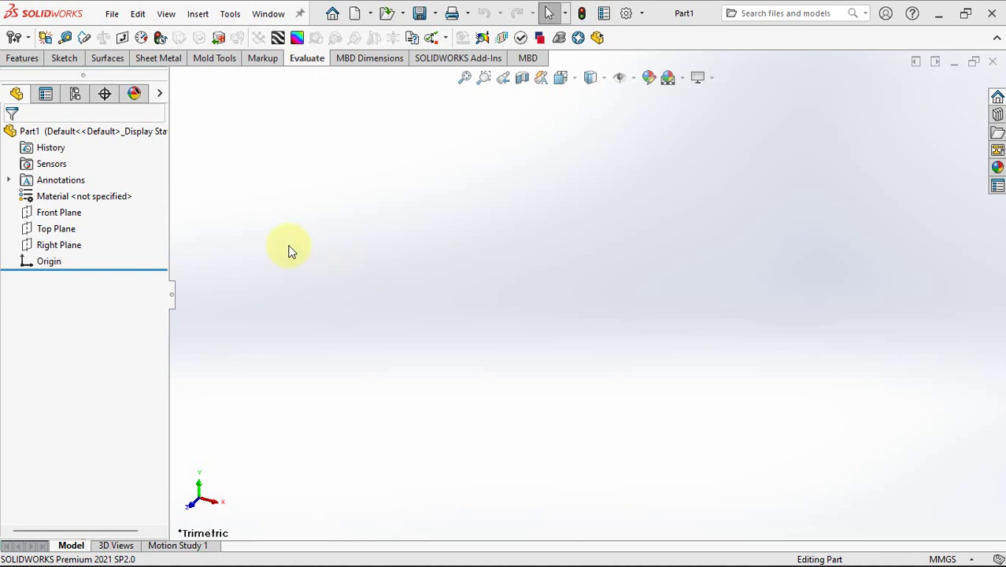
Step: Sketch a center rectangle on the Top Plane, centred on the origin
left_click(41, 228)
left_click(49, 213)
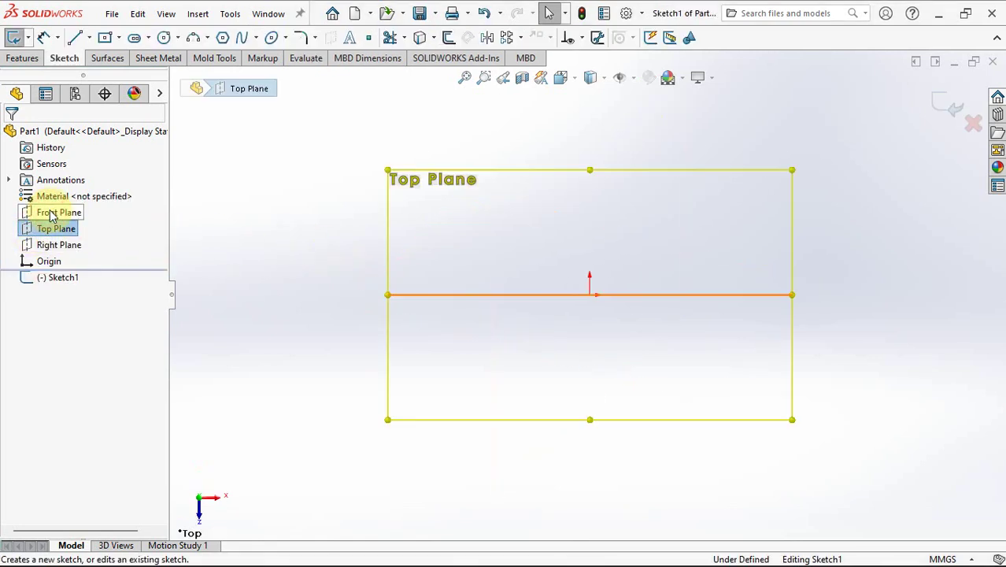
left_click(104, 37)
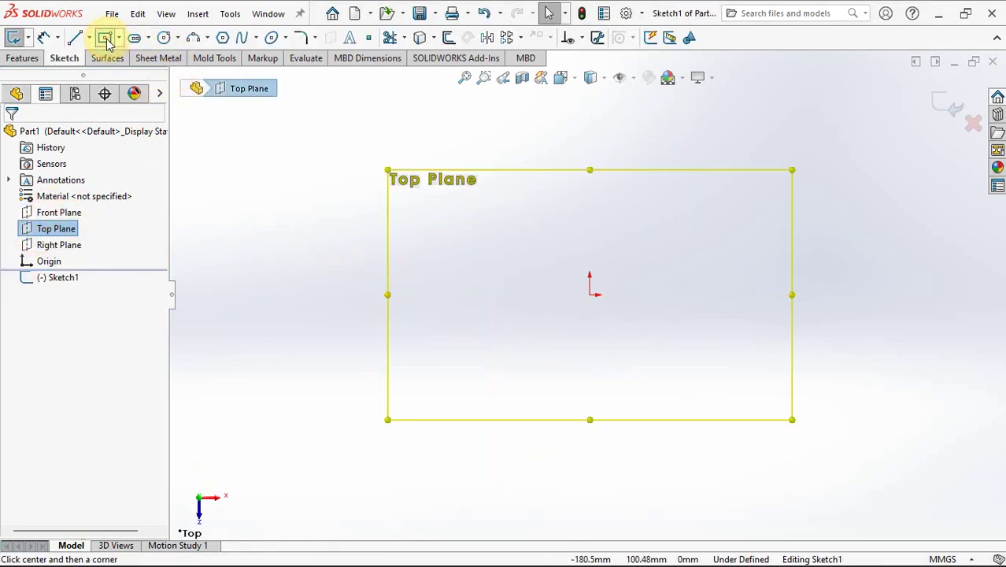
left_click(590, 296)
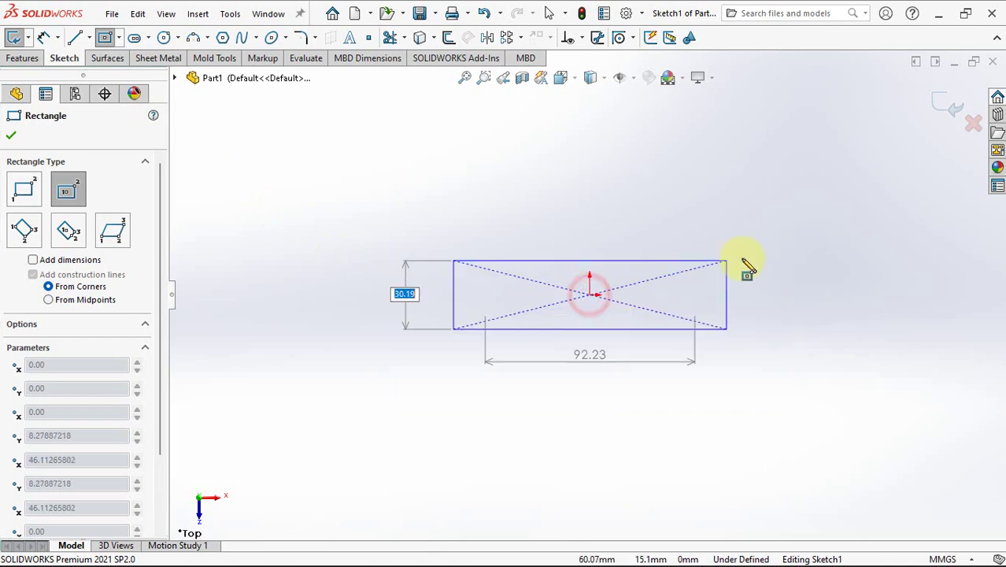
left_click(857, 188)
Step: Dimension the rectangle 220 mm wide and 120 mm tall
left_click(44, 37)
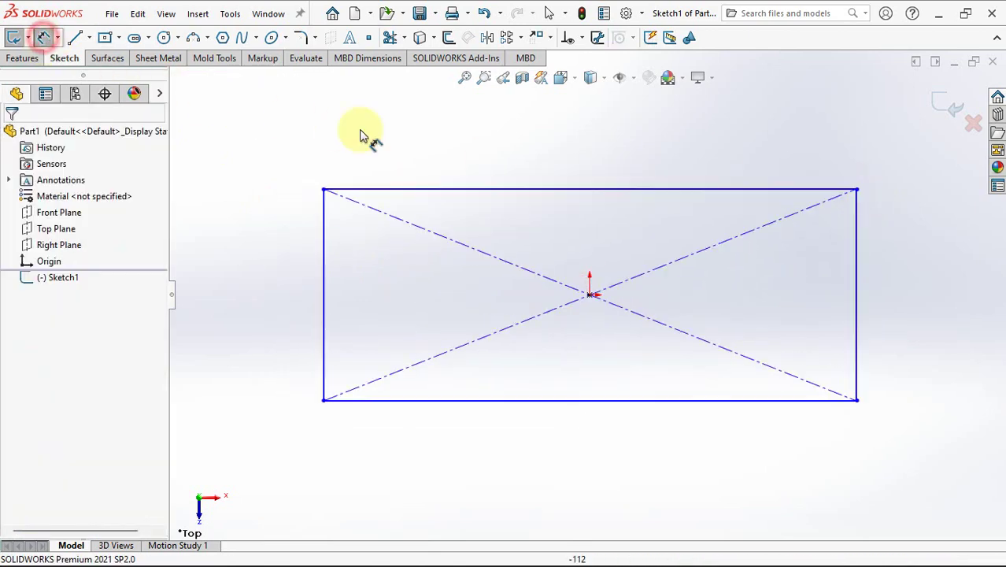
left_click(505, 189)
left_click(560, 161)
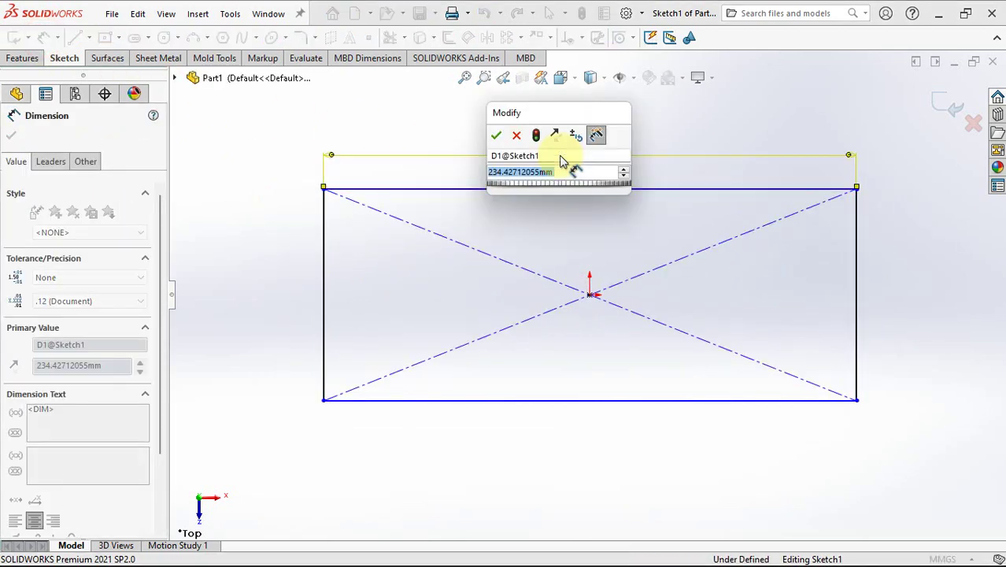
type("22")
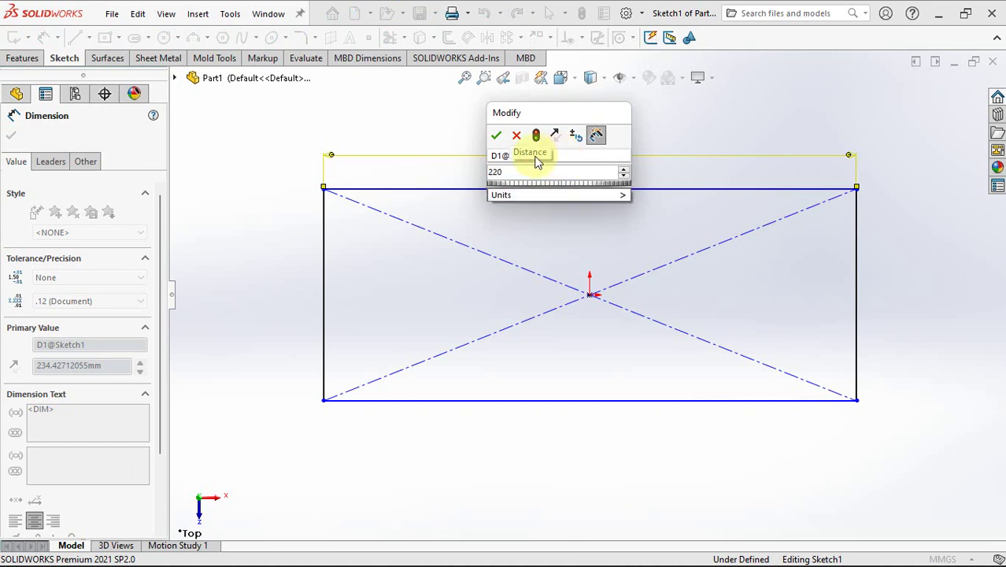
type("0")
left_click(495, 135)
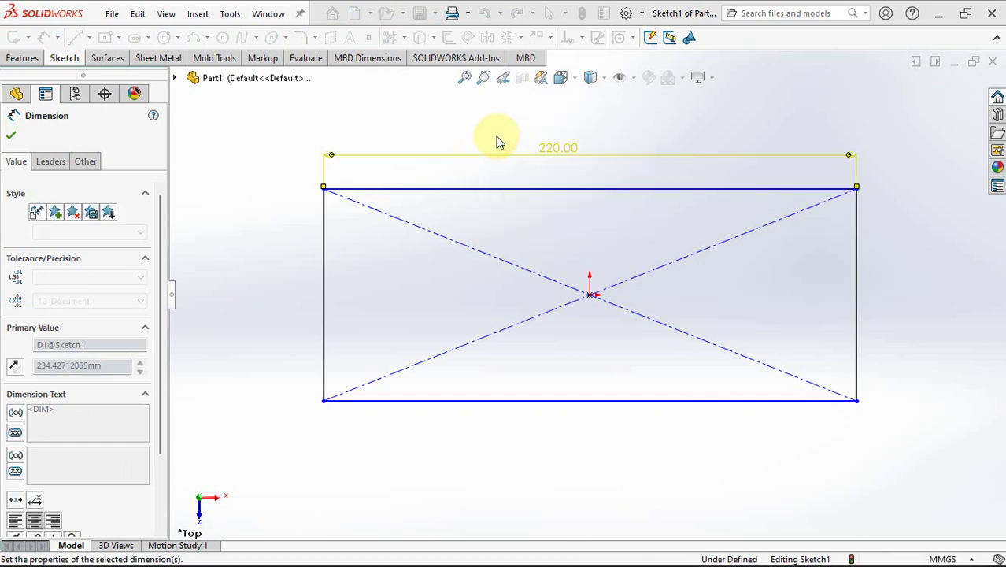
left_click(318, 283)
left_click(290, 288)
type("120")
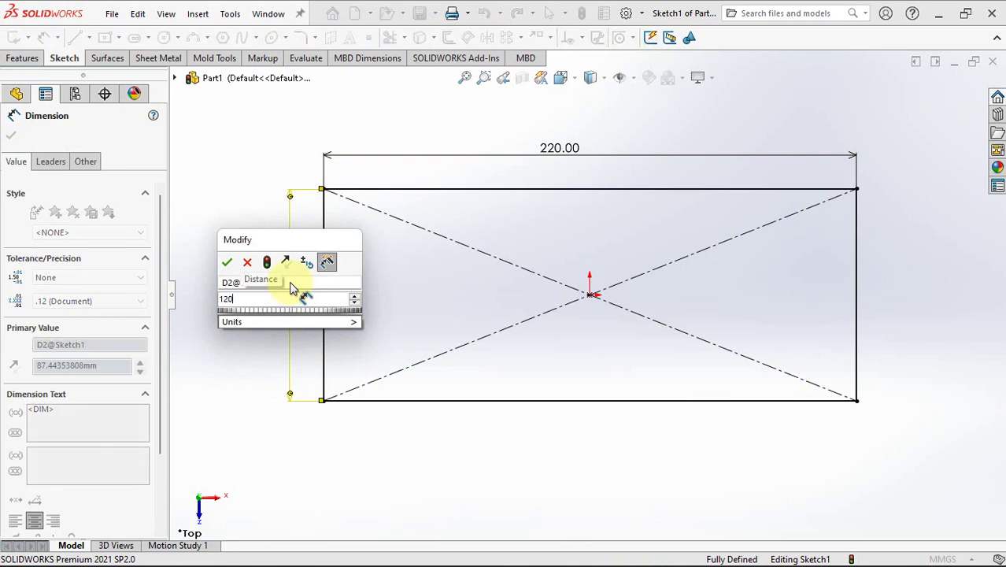
left_click(229, 263)
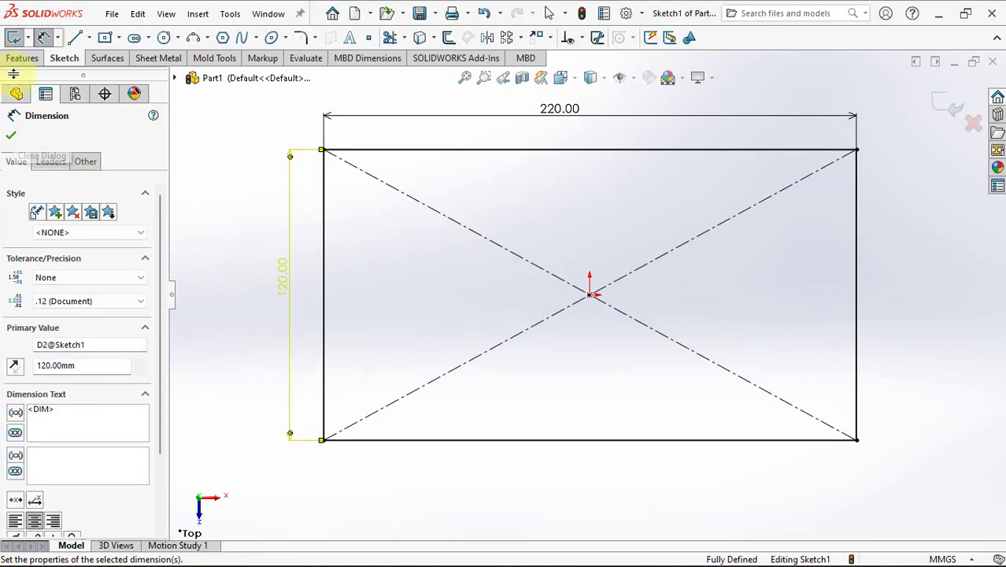
left_click(17, 57)
left_click(13, 39)
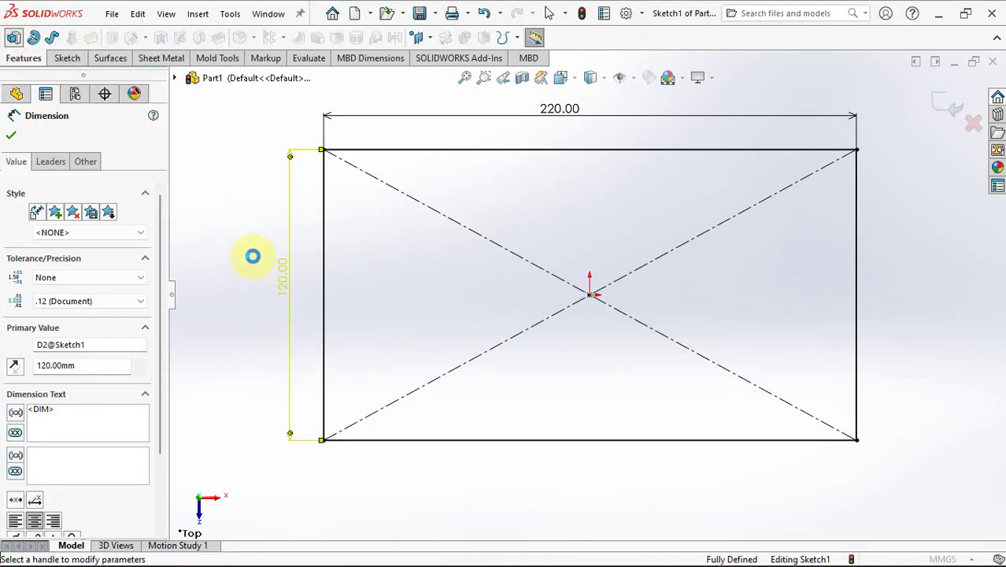
Step: Extrude the rectangle 50 mm deep with a 1.5° draft on its sides
type("50")
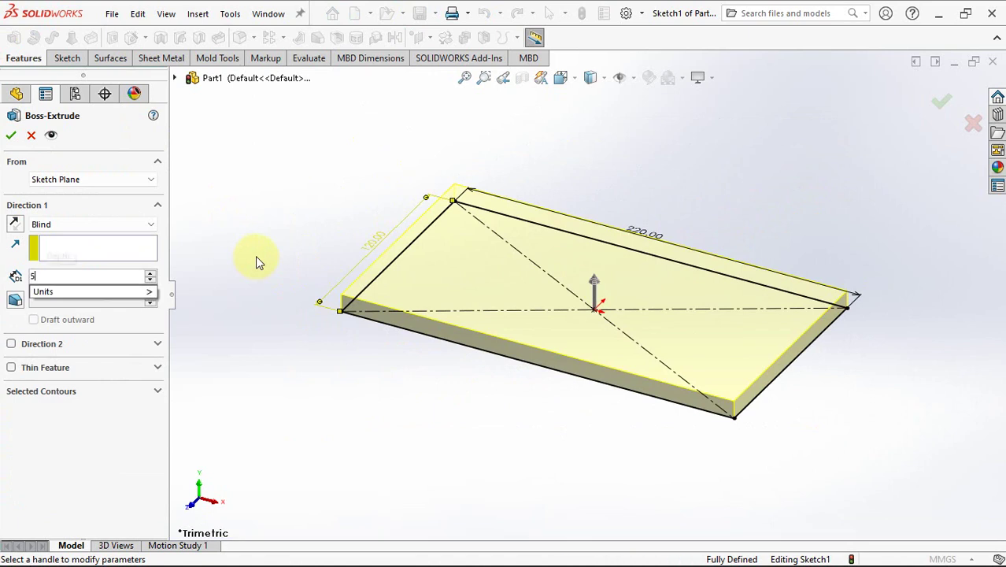
key("Return")
left_click(15, 300)
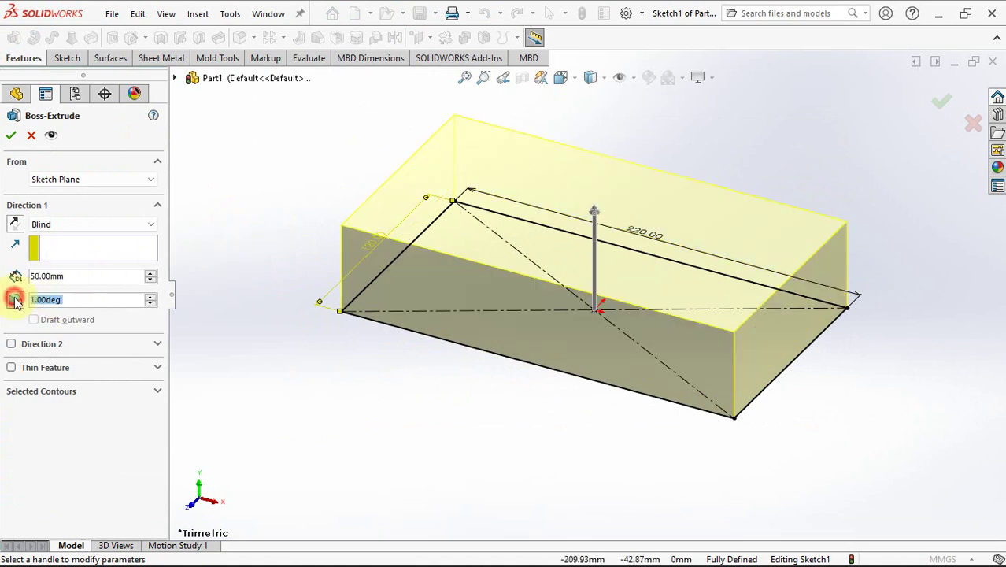
type("1.5")
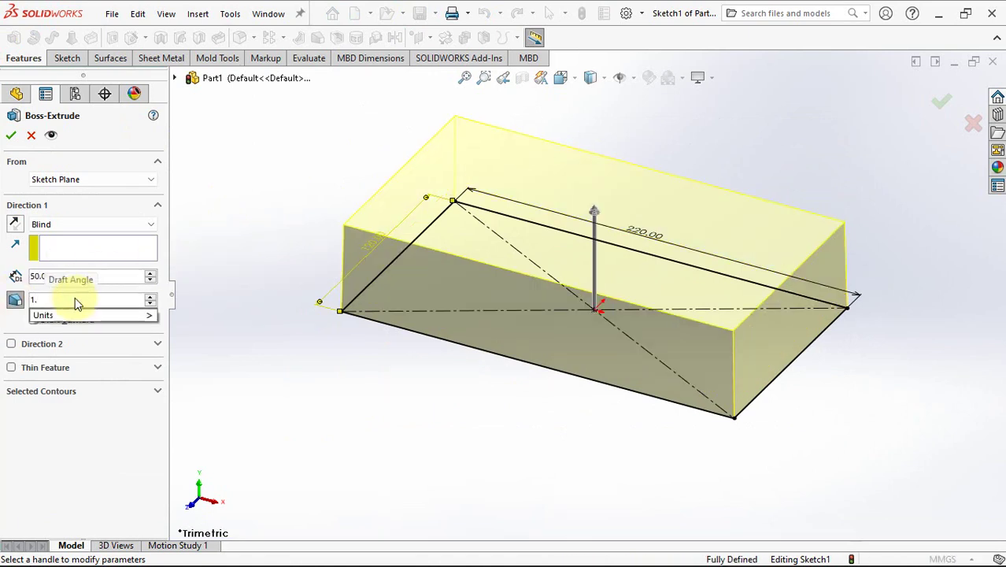
key("Tab")
left_click(10, 135)
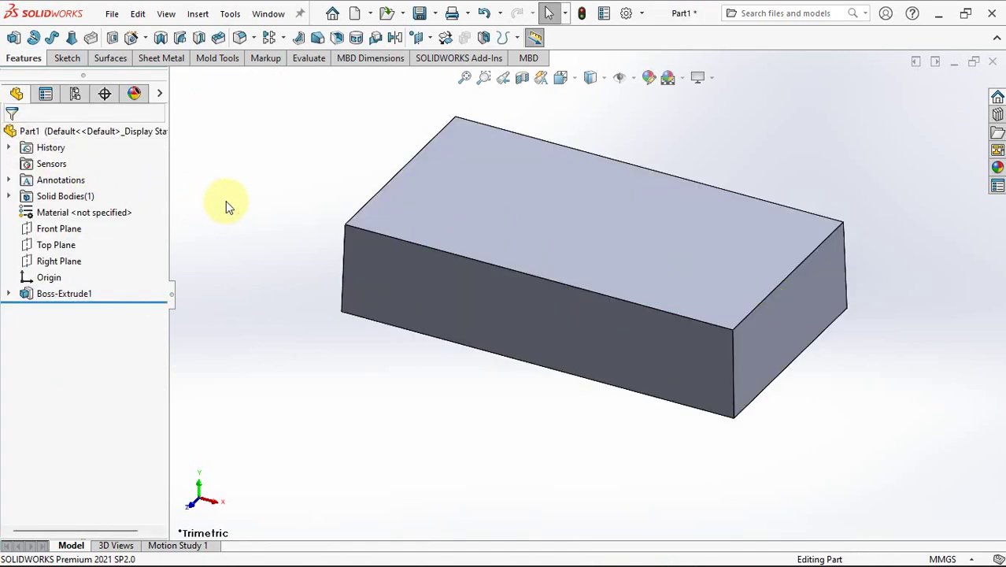
Step: On the Front Plane, draw a vertical centreline from the origin to the block's top edge
left_click(56, 229)
left_click(53, 213)
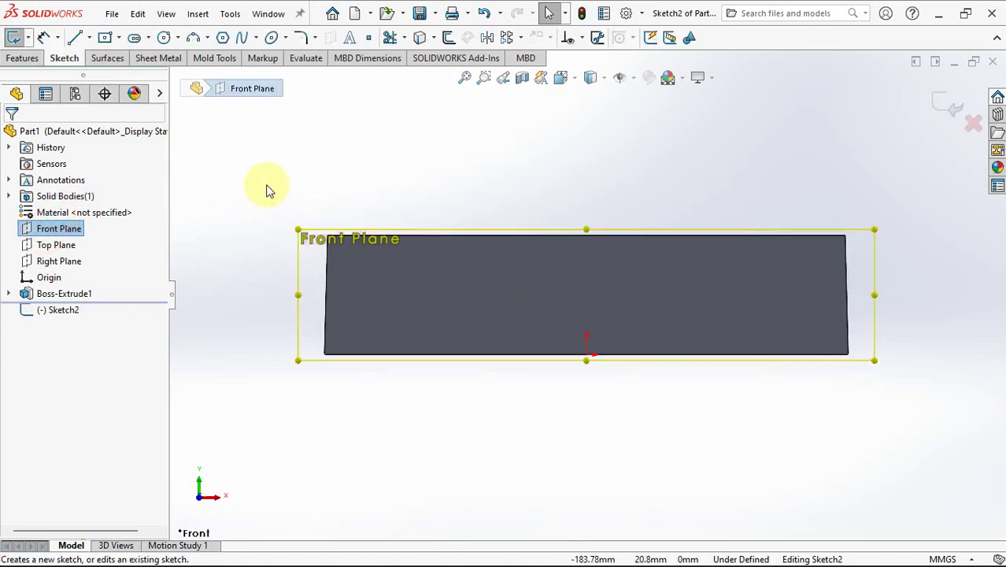
left_click(89, 38)
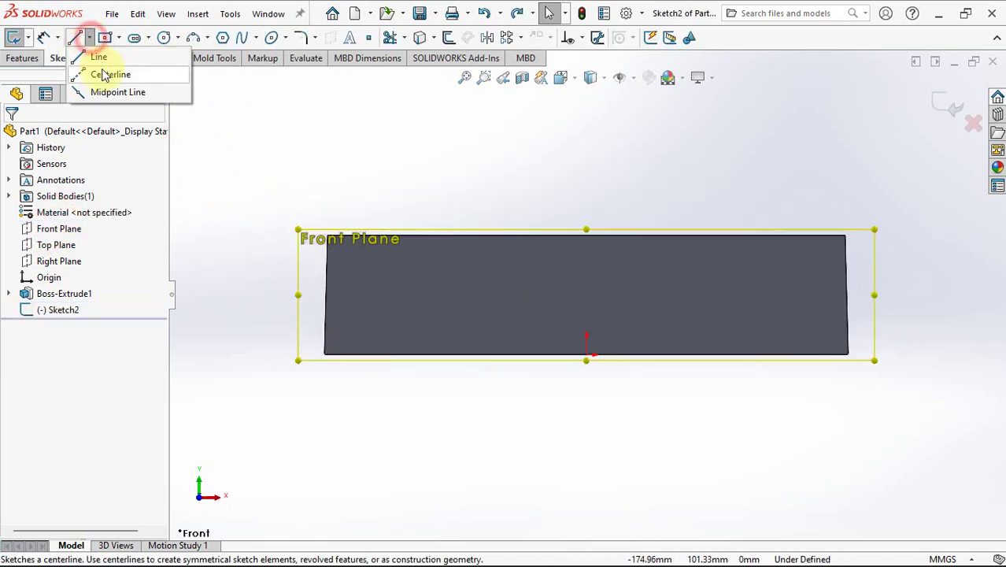
left_click(110, 72)
left_click(586, 355)
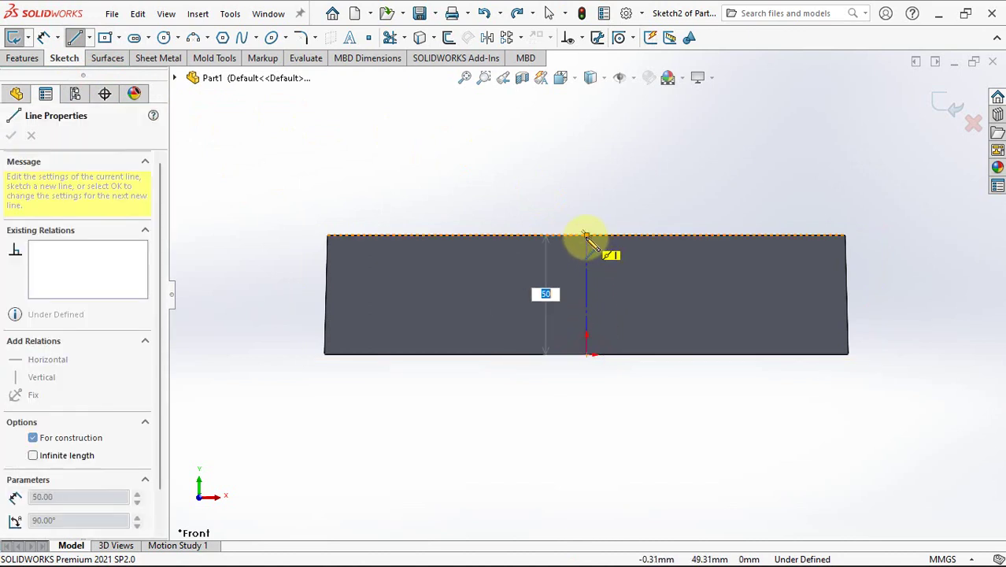
left_click(586, 236)
right_click(595, 243)
left_click(616, 248)
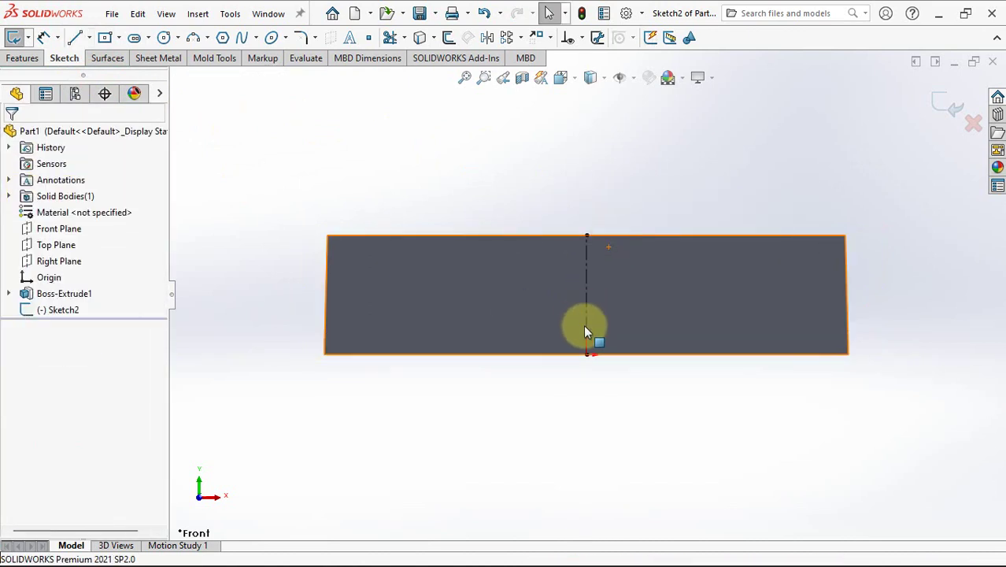
Step: Draw a short horizontal line inward from the block's left edge
mouse_move(583, 324)
middle_mouse_down("ctrl")
mouse_move(602, 360)
mouse_move(562, 297)
middle_mouse_up("ctrl")
scroll(600, 333, "down", 3)
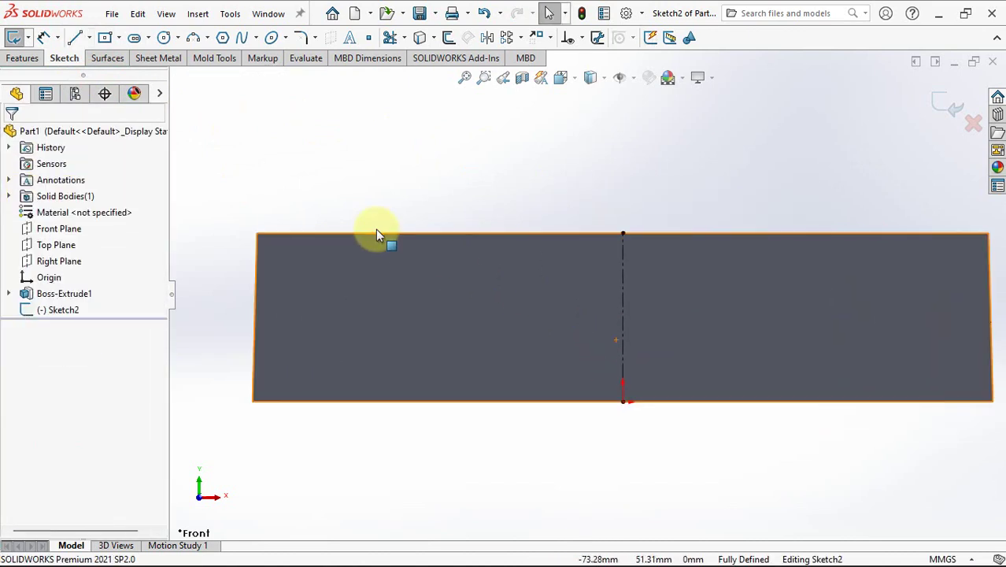
left_click(75, 39)
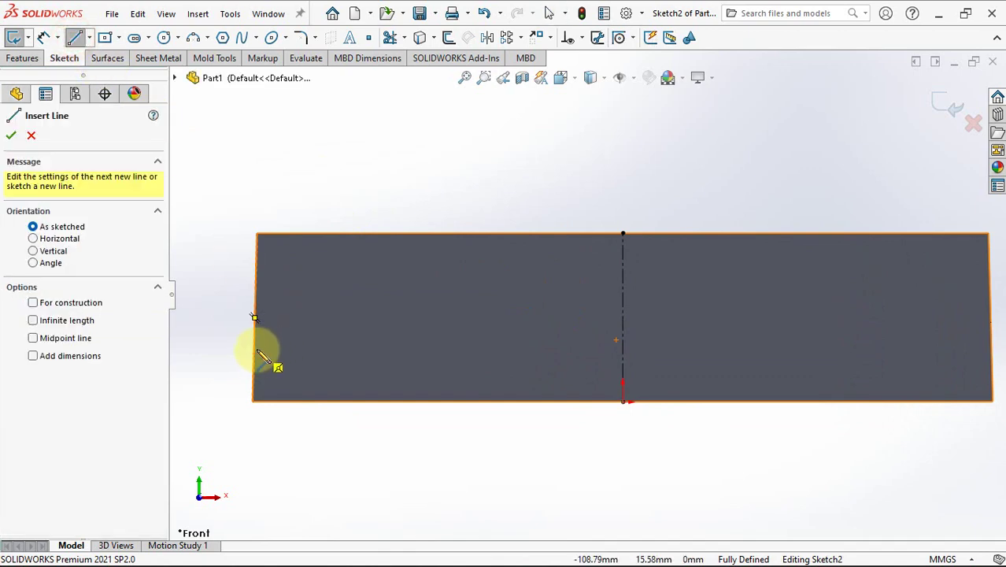
left_click(253, 348)
left_click(329, 348)
right_click(331, 348)
left_click(347, 354)
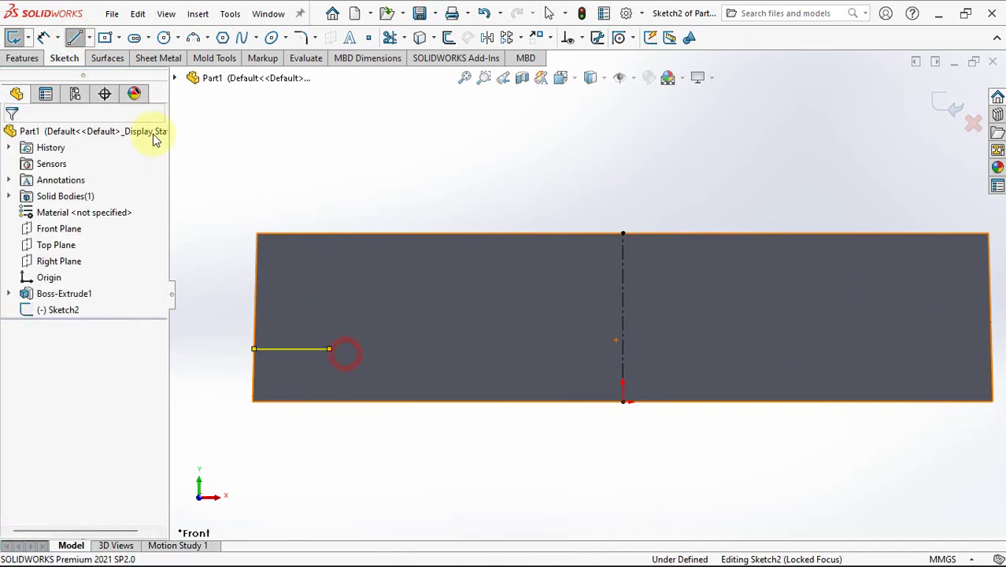
Step: Chain tangent arcs from the line's end up to the top of the centreline
left_click(193, 37)
left_click(329, 348)
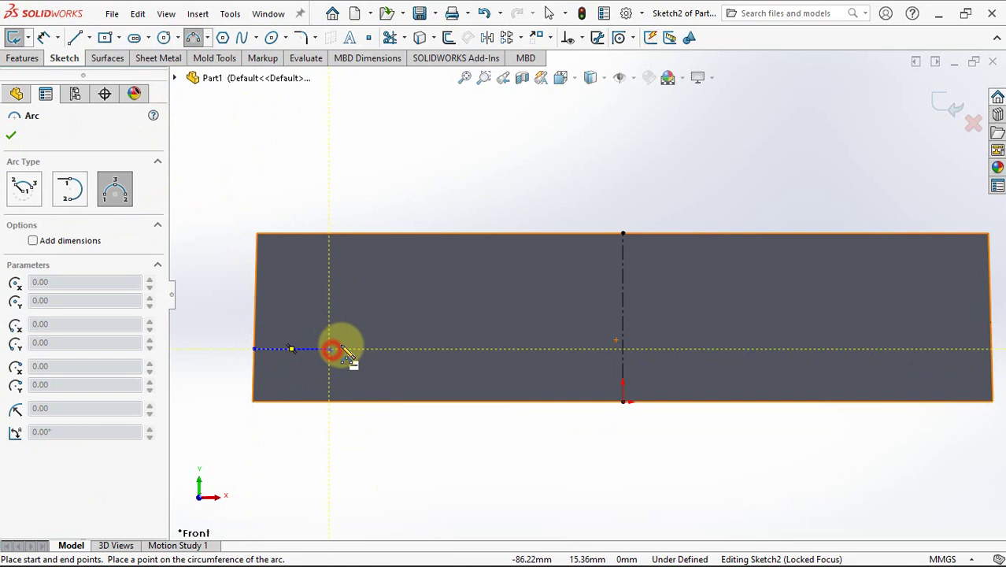
left_click(396, 321)
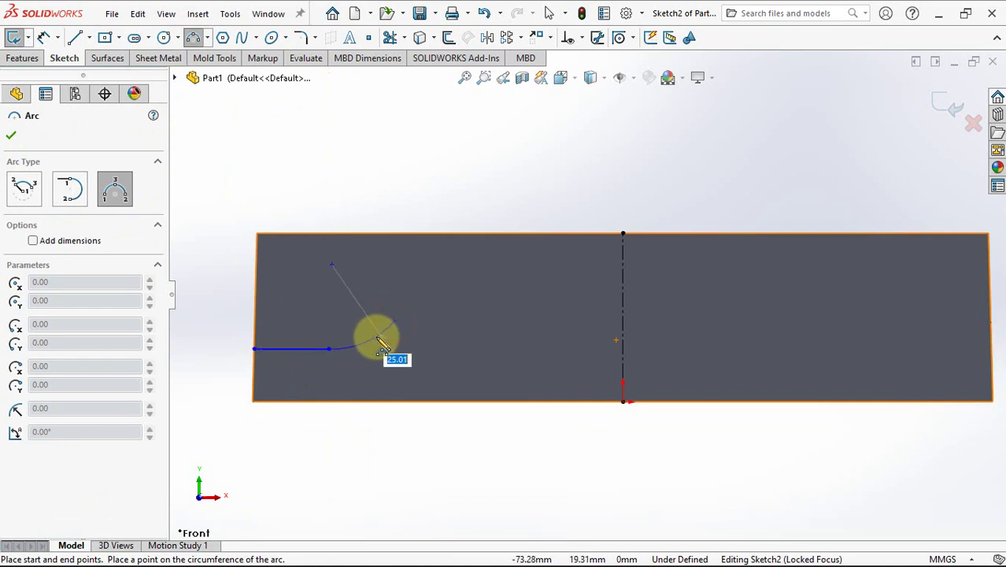
left_click(394, 324)
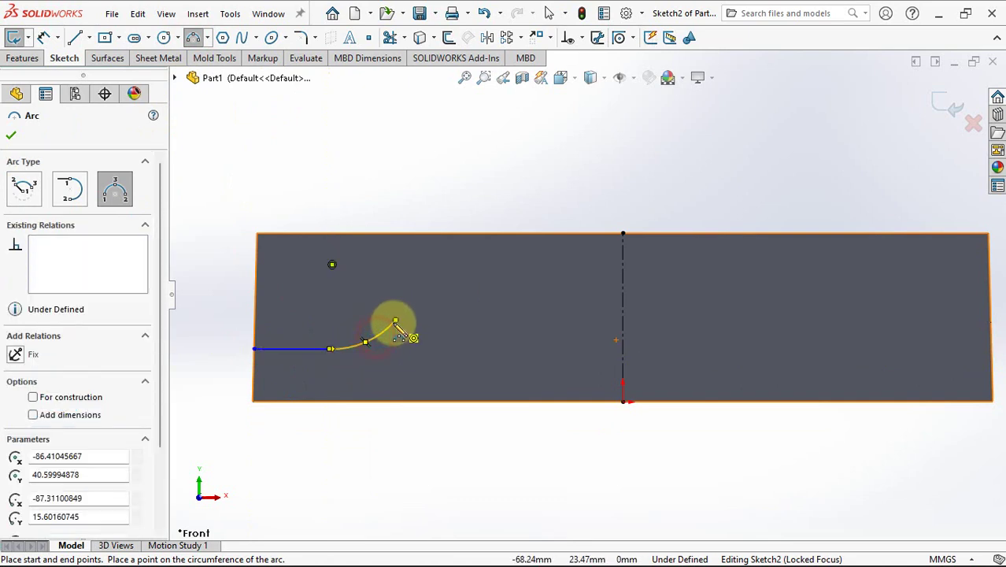
left_click(454, 293)
left_click(426, 300)
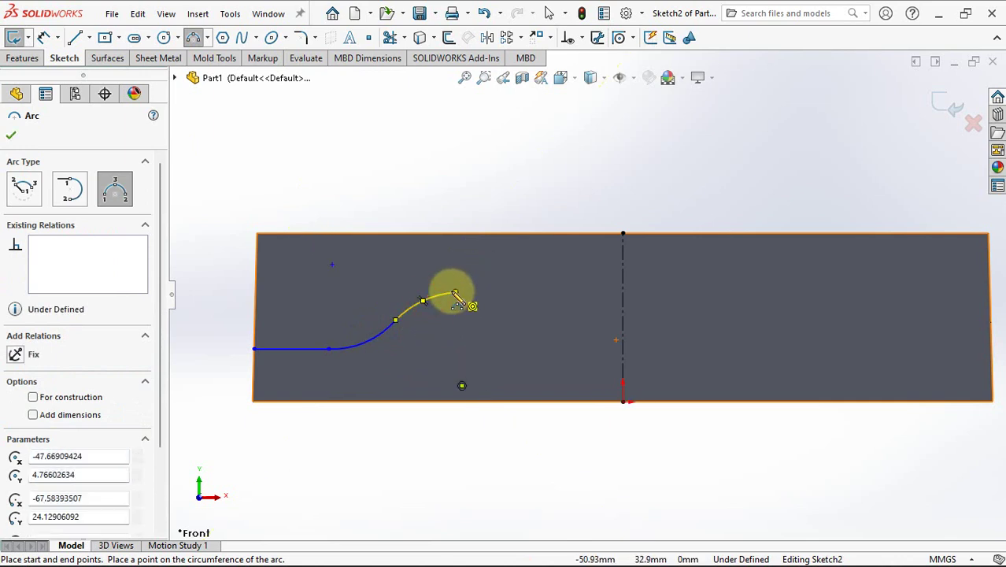
left_click(455, 293)
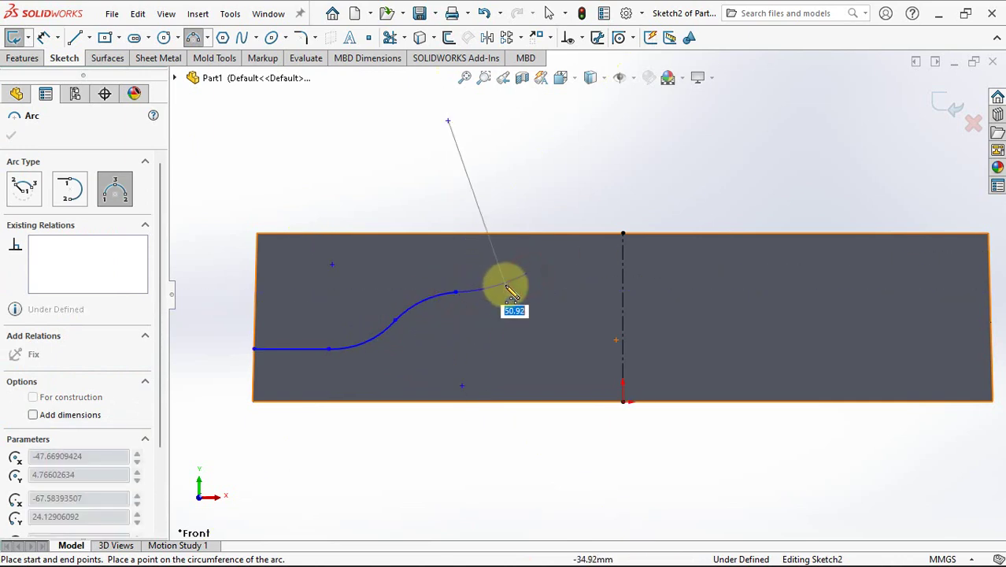
left_click(505, 287)
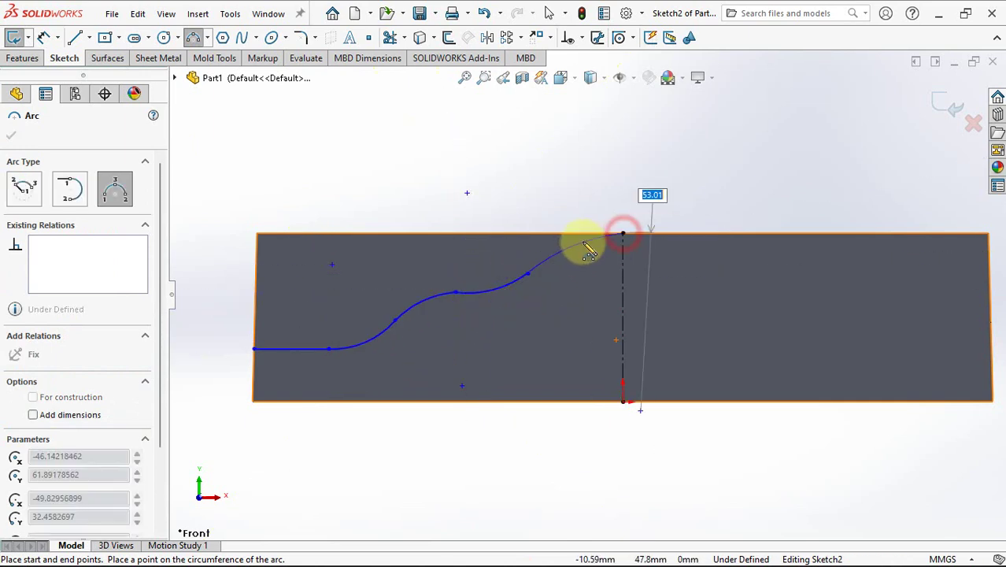
left_click(580, 234)
right_click(588, 250)
left_click(592, 253)
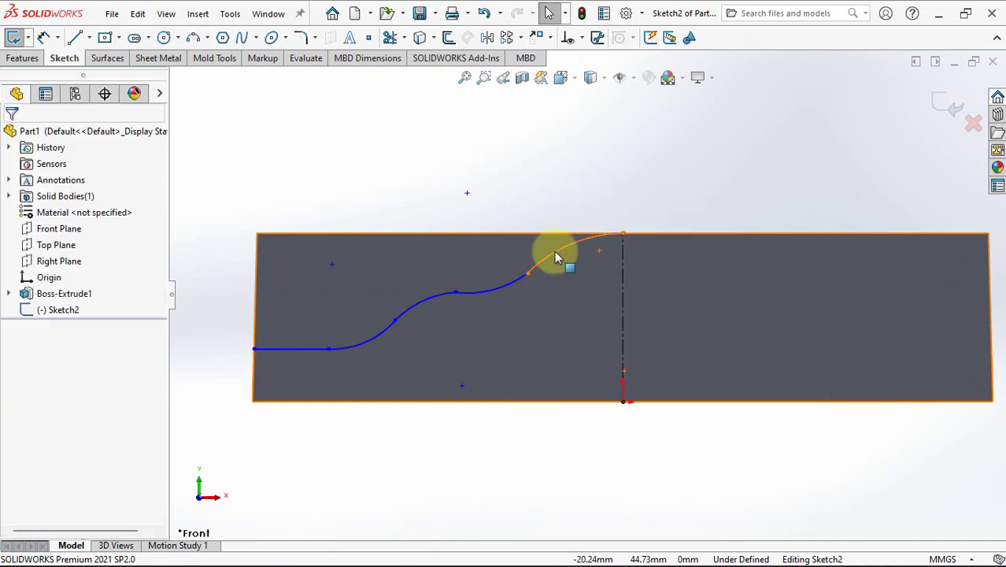
left_click(46, 40)
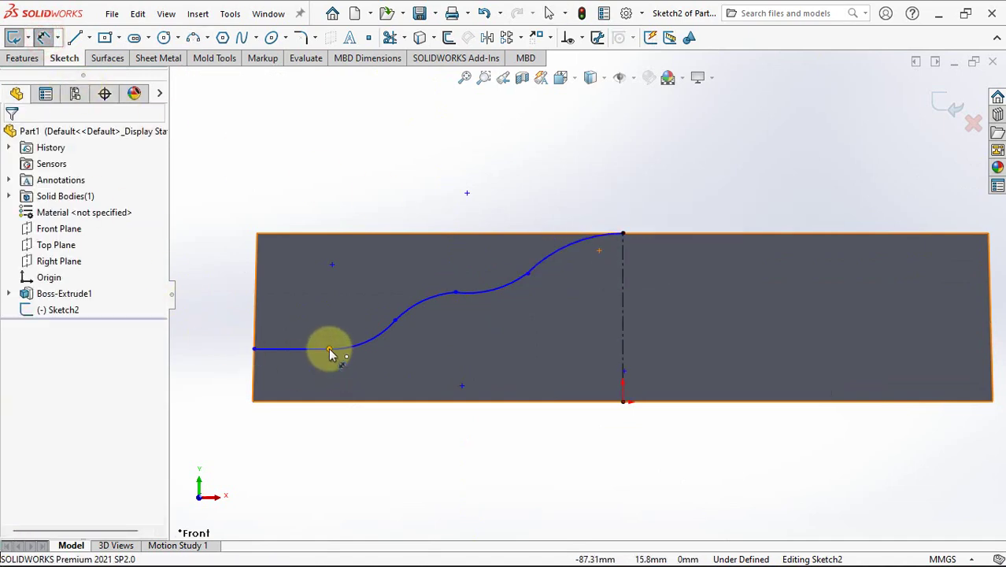
Step: Dimension the flat line 27 mm long and 18 mm above the bottom edge
left_click(329, 348)
left_click(252, 402)
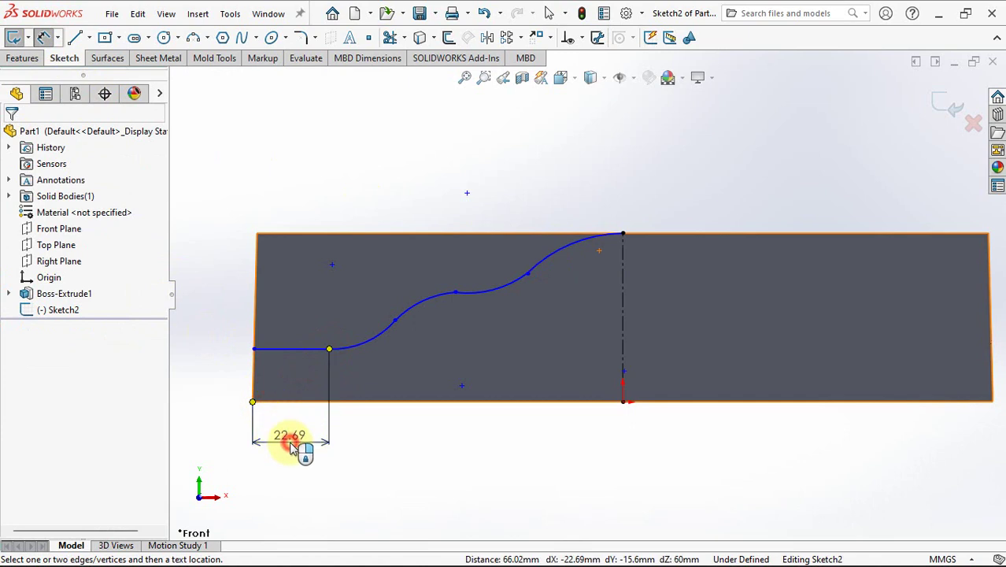
left_click(293, 445)
type("27")
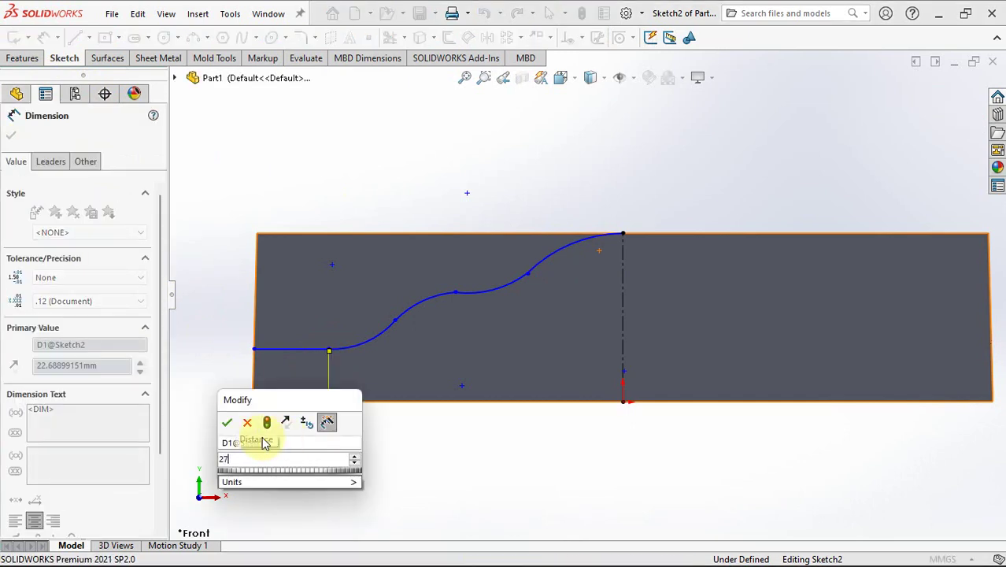
left_click(227, 421)
left_click(285, 350)
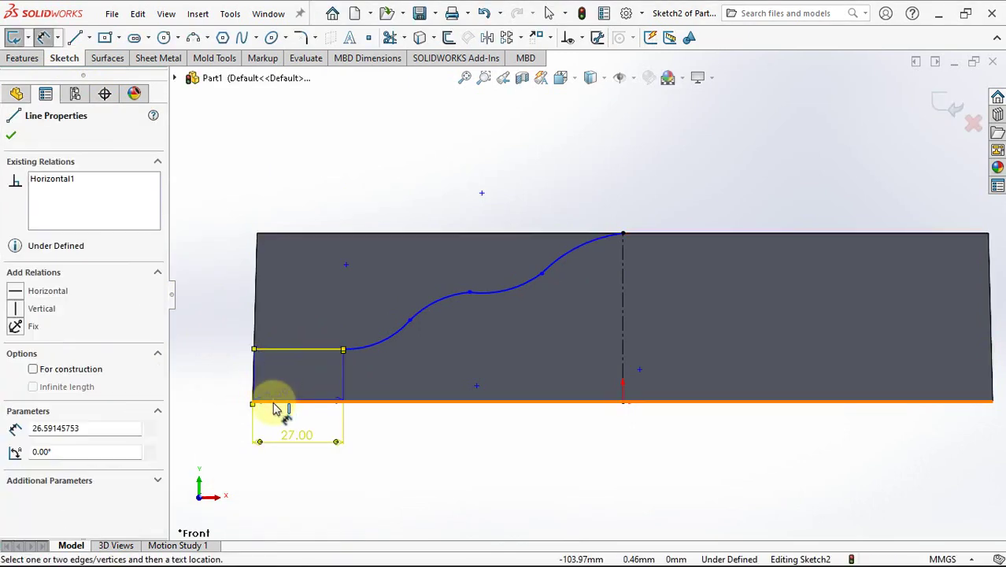
left_click(274, 403)
left_click(218, 382)
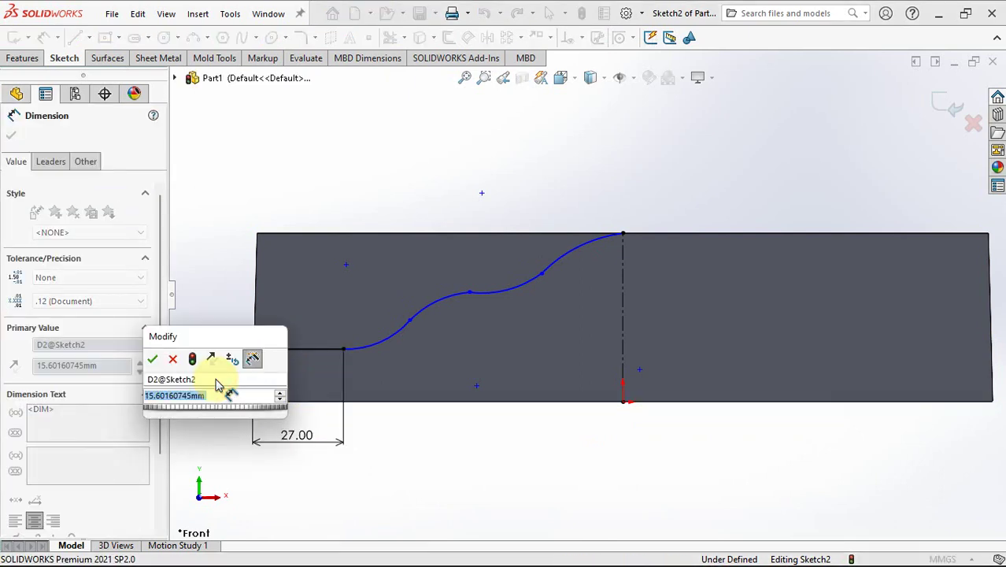
type("18")
left_click(152, 359)
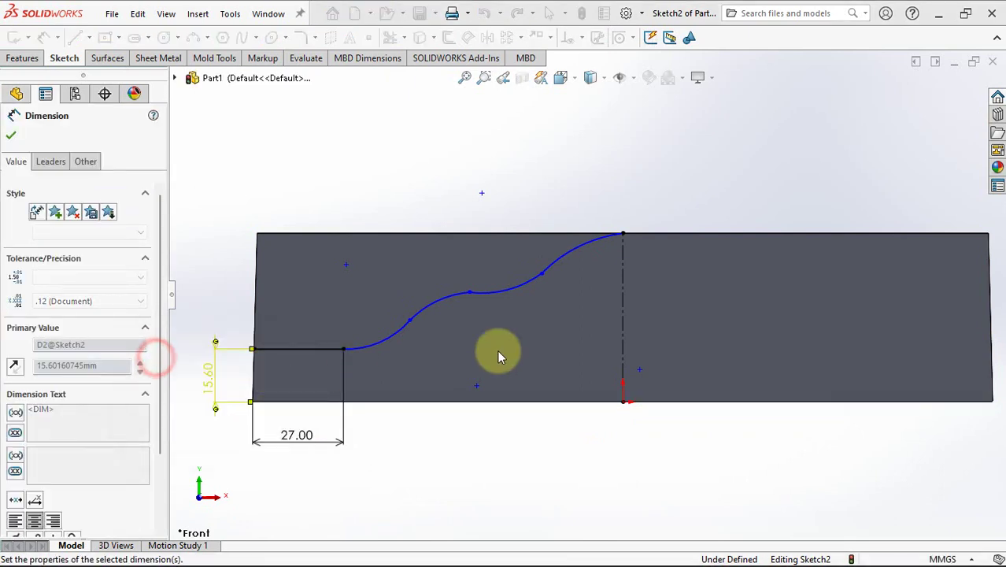
Step: Set the arc junction point 40 mm above the bottom edge
left_click(542, 265)
left_click(482, 399)
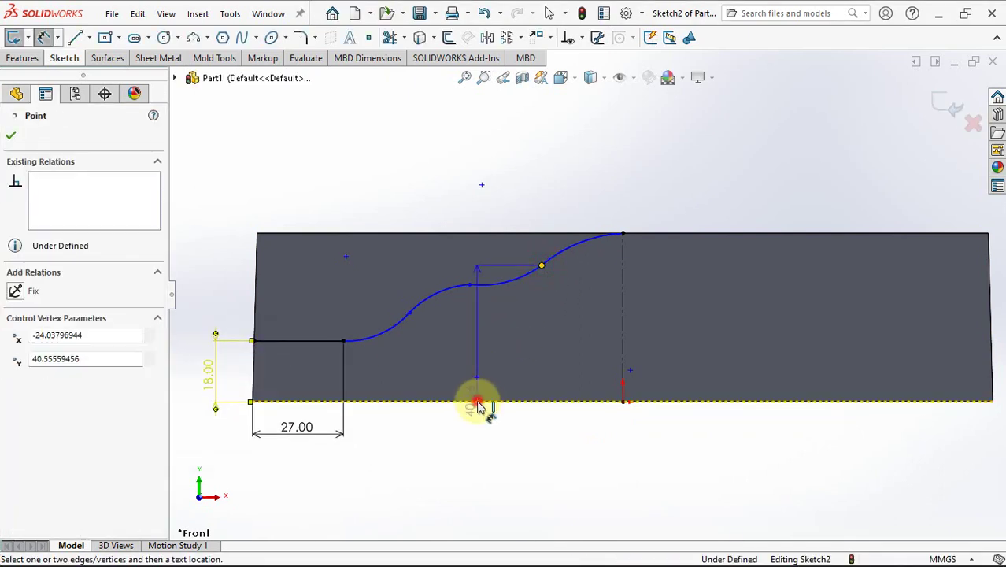
left_click(566, 346)
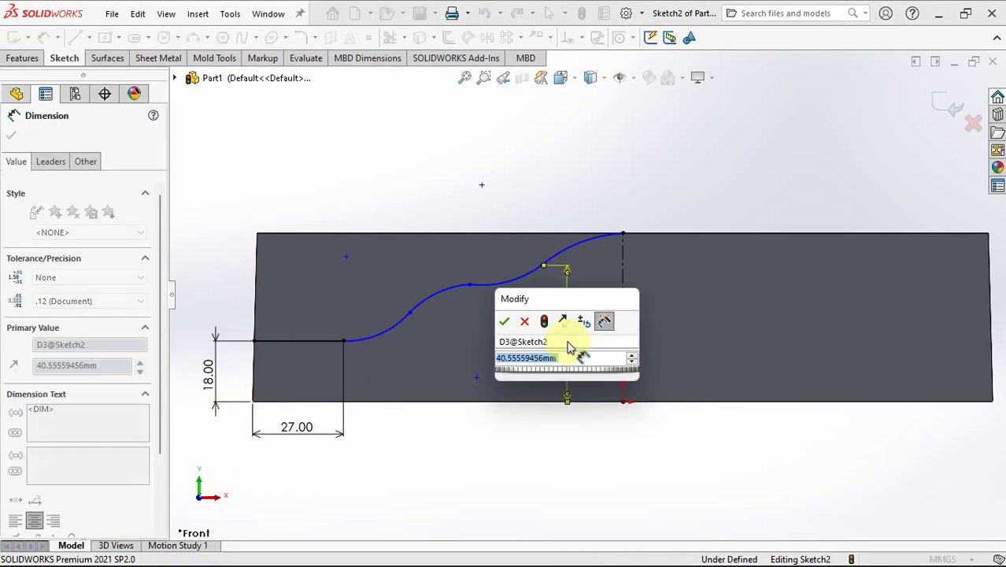
type("40")
left_click(504, 321)
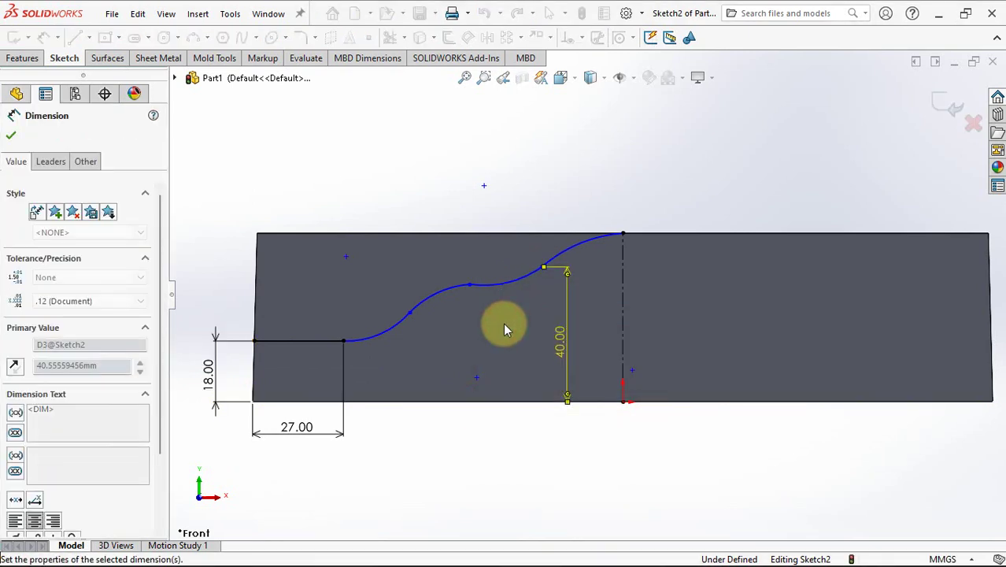
Step: Make each pair of adjacent arcs tangent, from the upper arcs down to the lowest
left_click(12, 138)
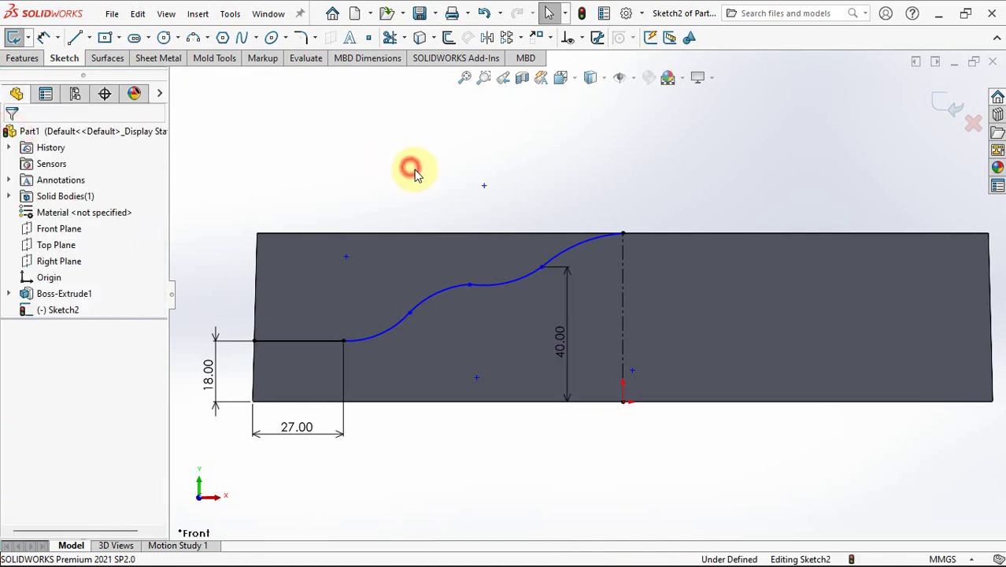
left_click(564, 261)
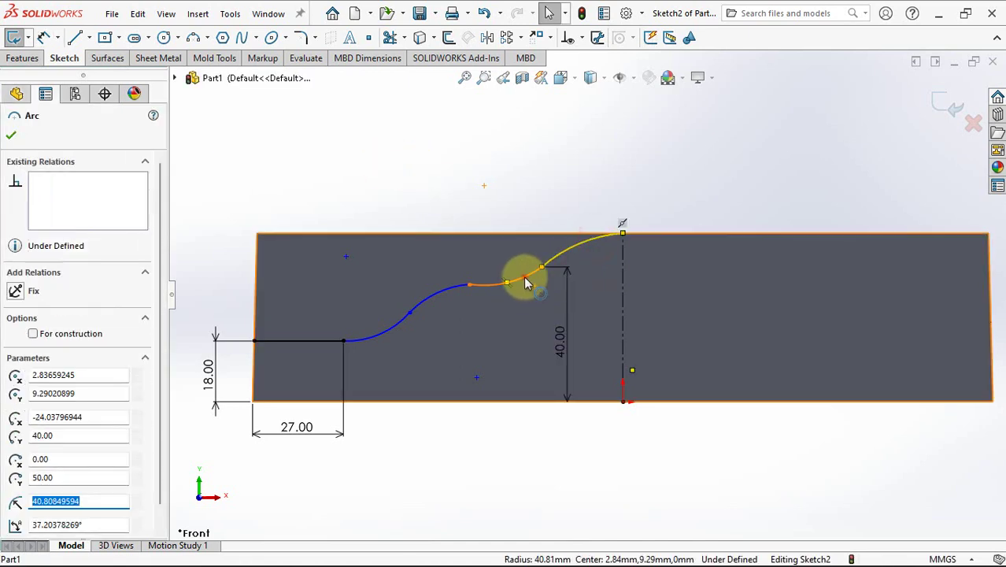
left_click(524, 277, "ctrl")
left_click(586, 218)
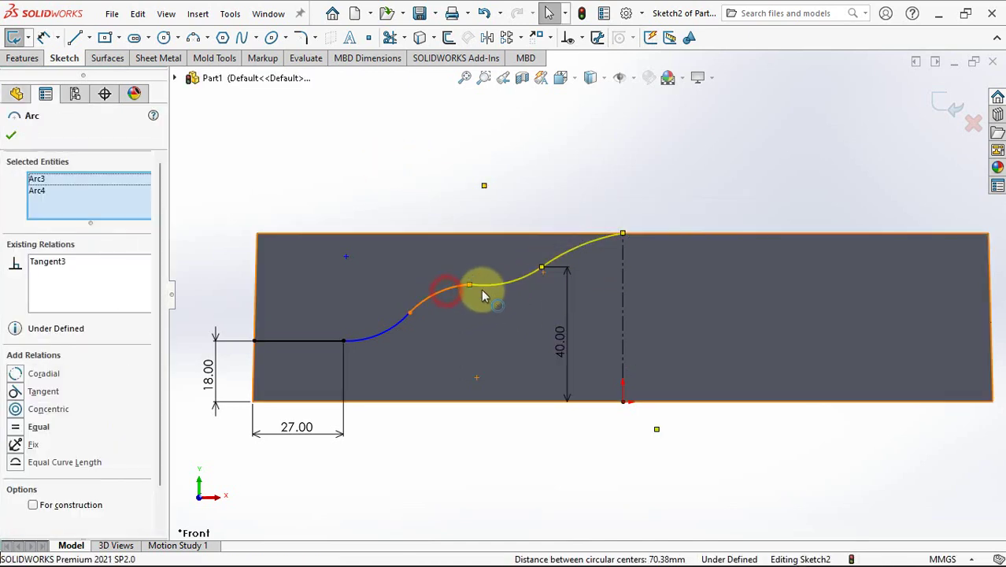
left_click(445, 289)
left_click(528, 274, "ctrl")
left_click(611, 224)
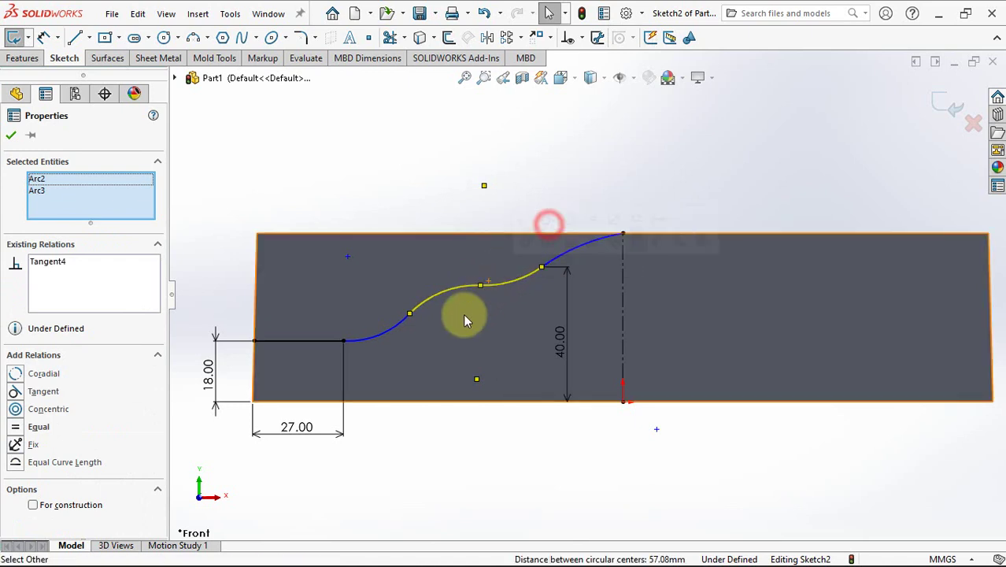
left_click(400, 329)
left_click(419, 310)
left_click(398, 327, "ctrl")
left_click(484, 240)
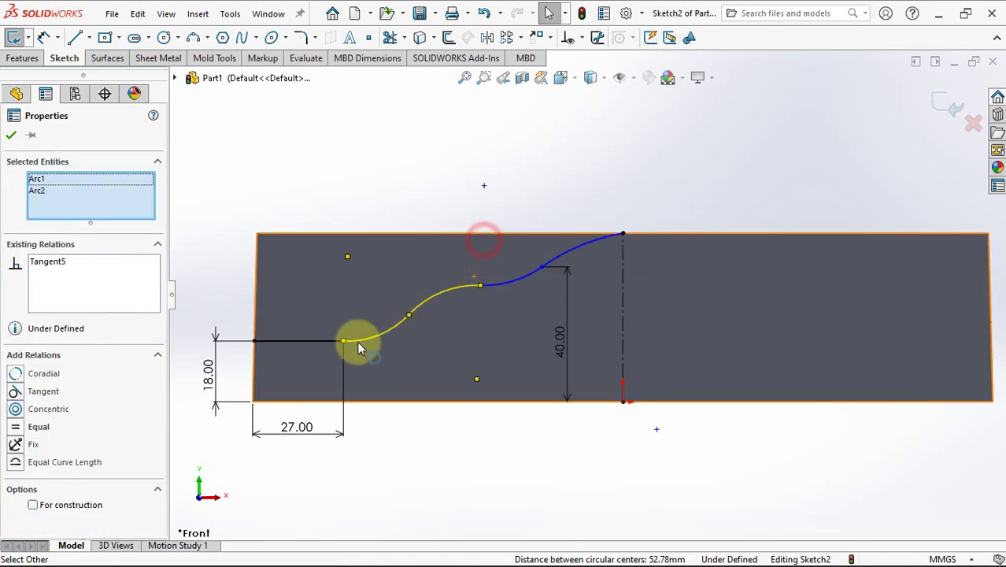
Step: Make the flat line tangent to the lowest arc and the last arc tangent to the top edge
left_click(347, 340)
left_click(356, 338, "ctrl")
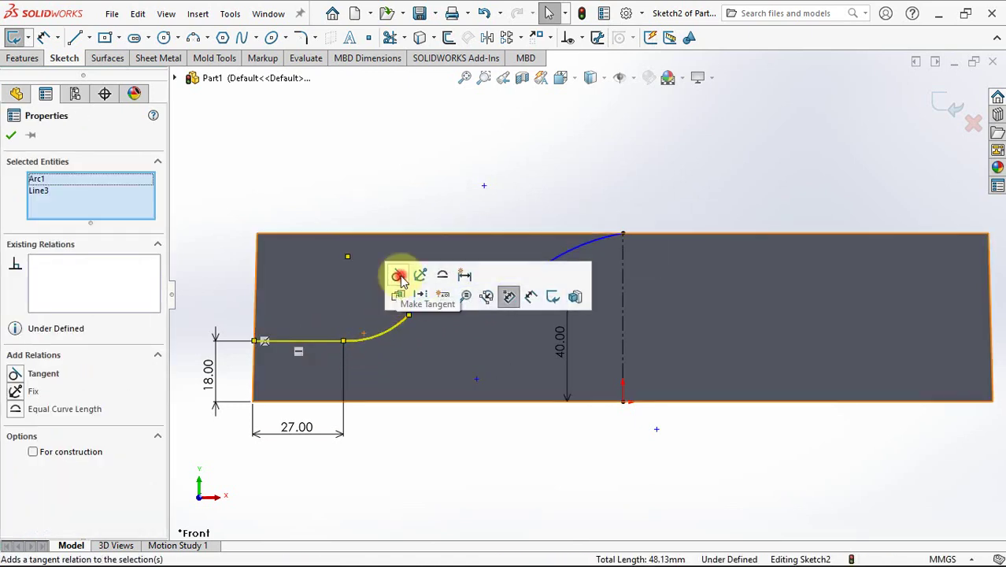
left_click(397, 274)
left_click(601, 245)
left_click(674, 233, "ctrl")
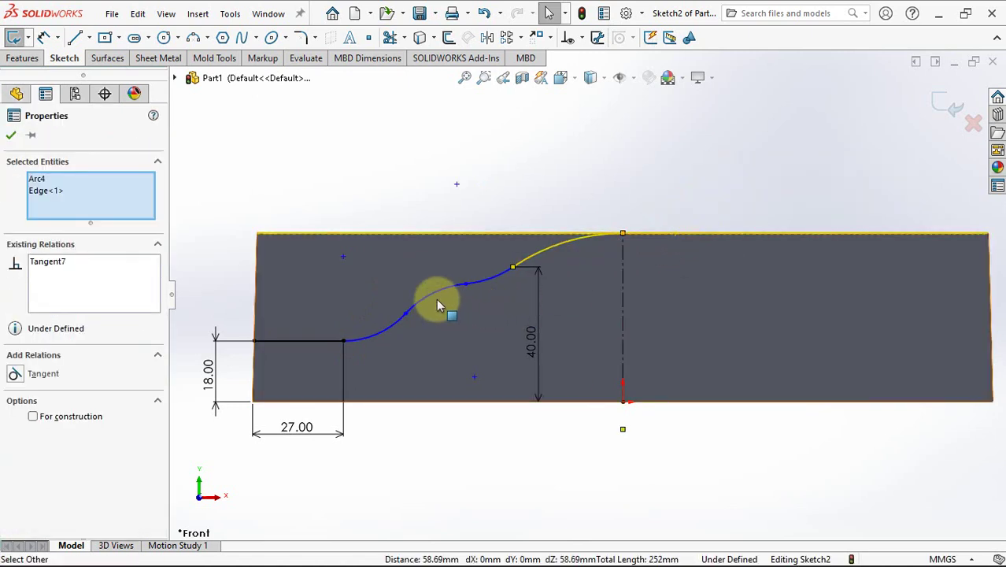
left_click(411, 305)
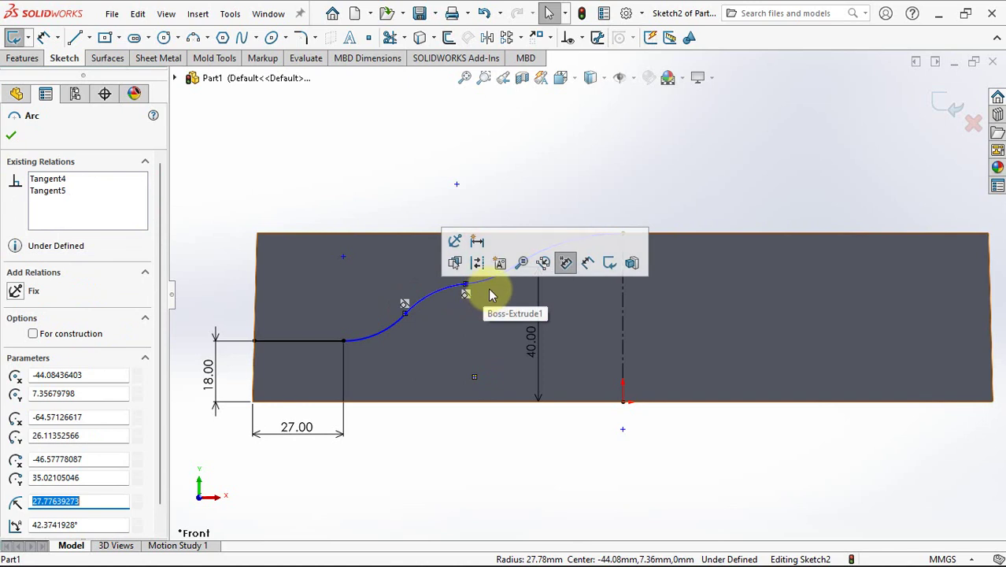
left_click(478, 283, "ctrl")
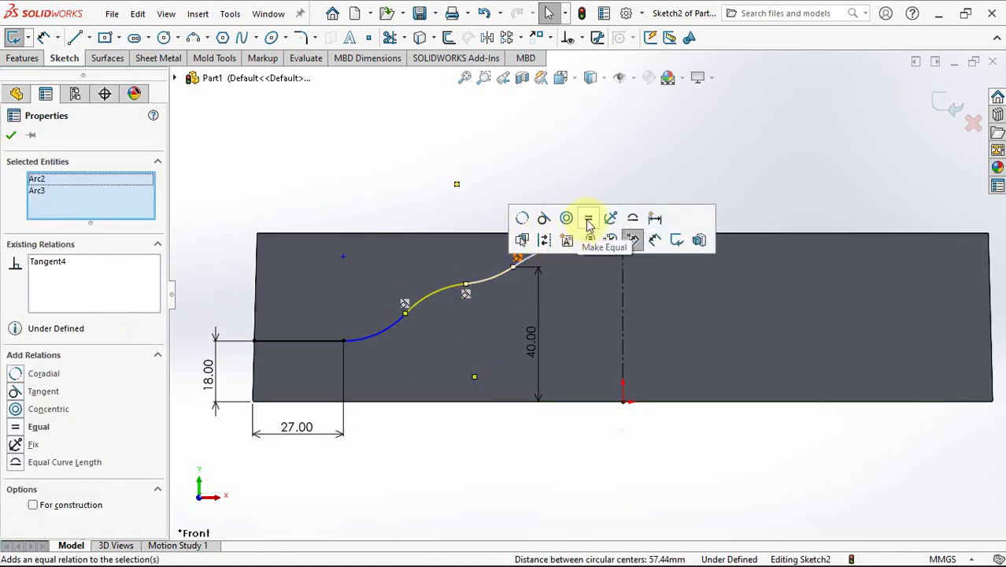
left_click(266, 148)
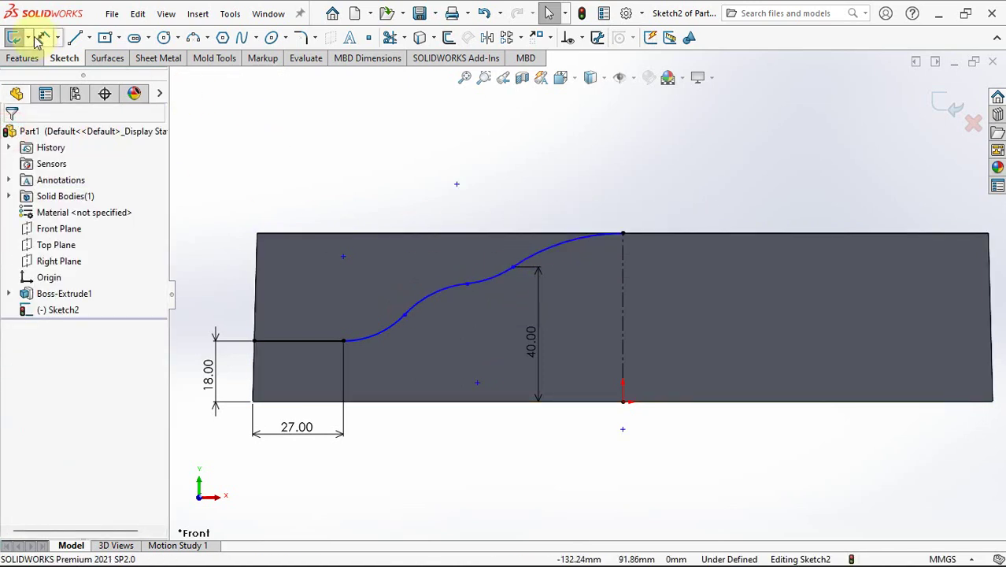
Step: Dimension the lower, middle and upper arc radii to 25, 30 and 35 mm
left_click(373, 334)
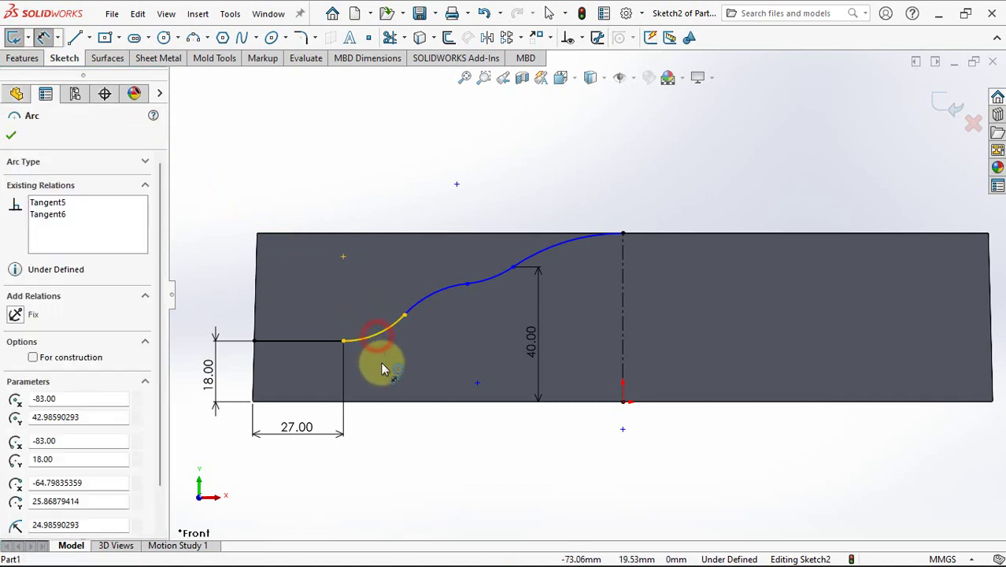
left_click(385, 377)
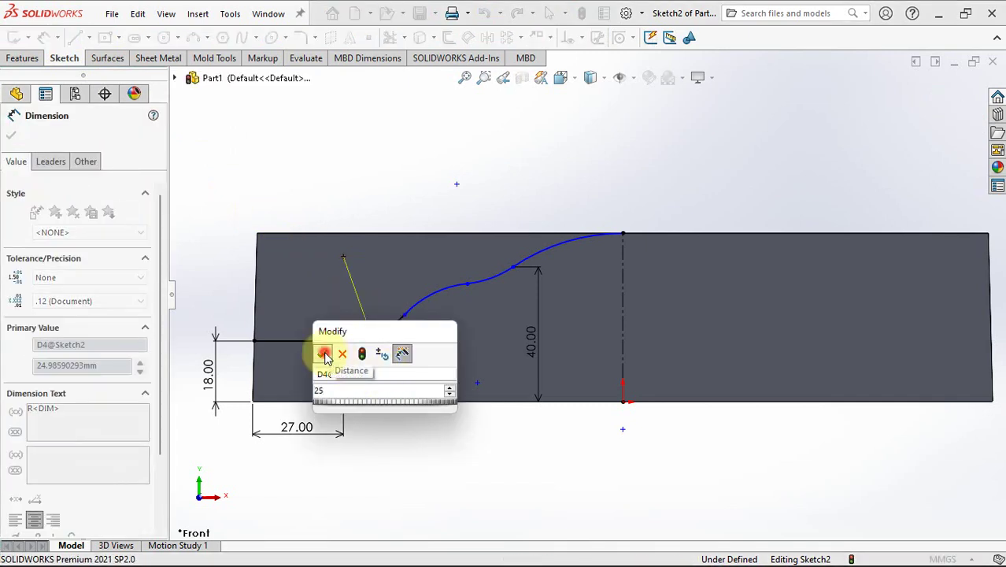
left_click(322, 354)
left_click(416, 300)
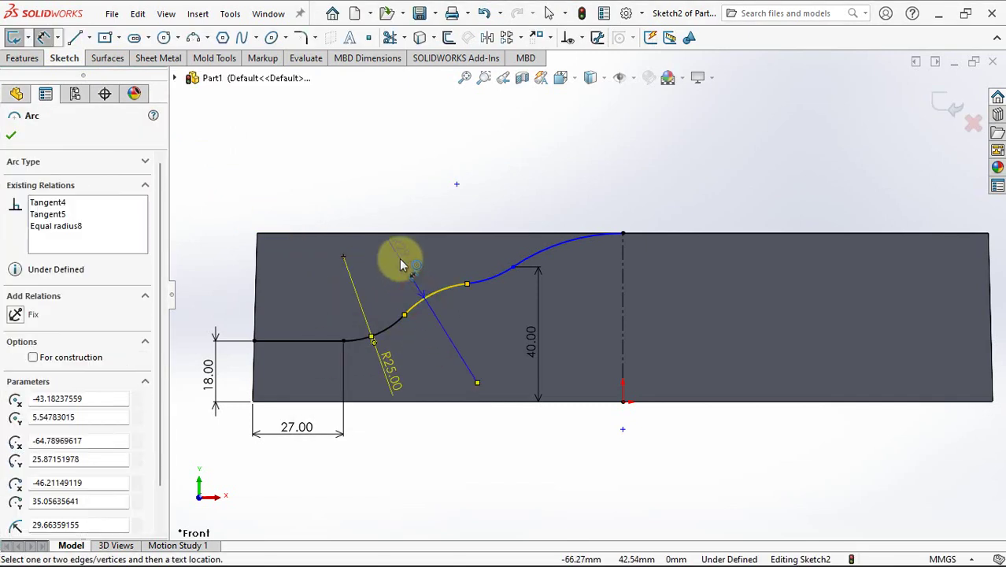
left_click(377, 199)
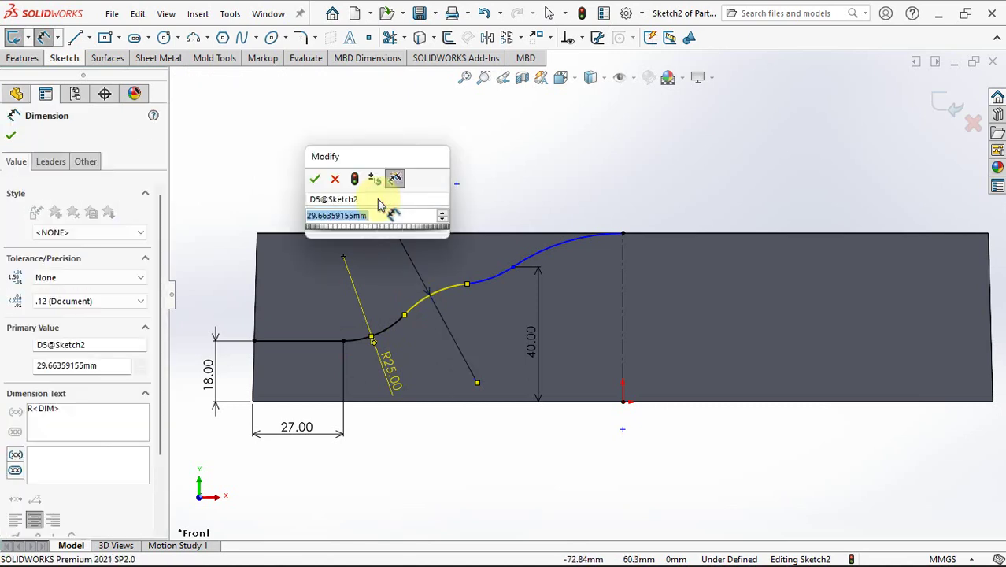
type("30")
left_click(314, 179)
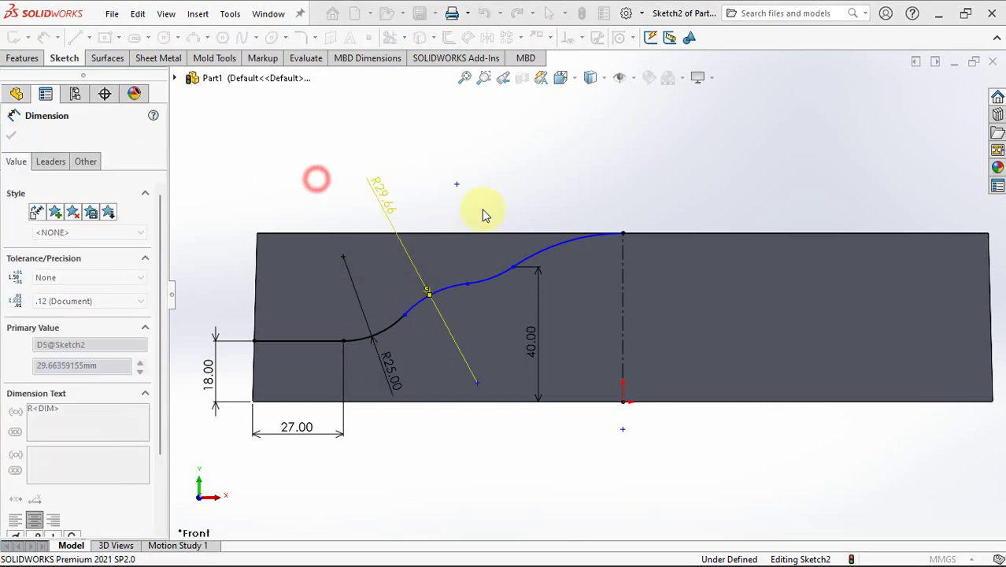
left_click(559, 249)
left_click(538, 189)
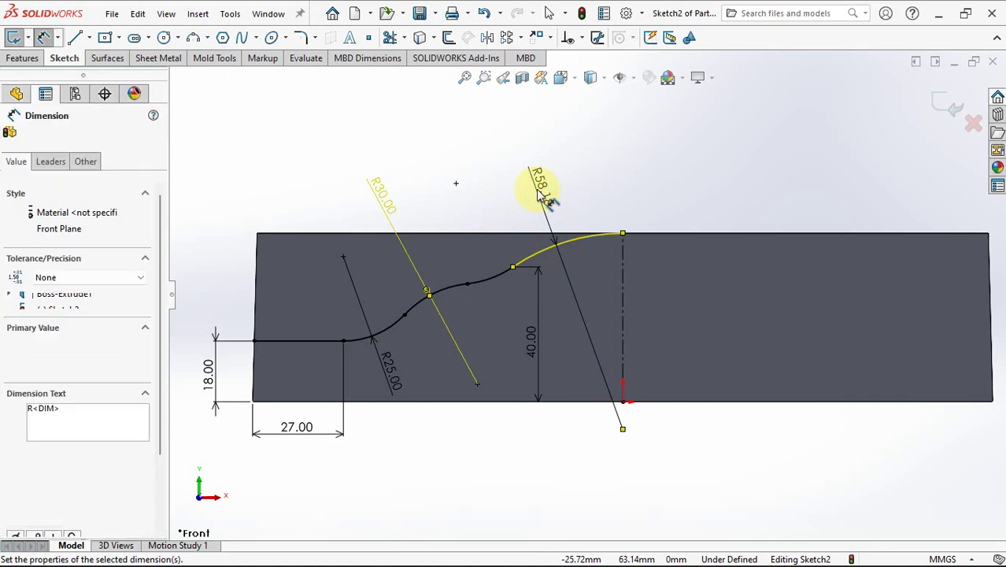
type("35")
left_click(471, 170)
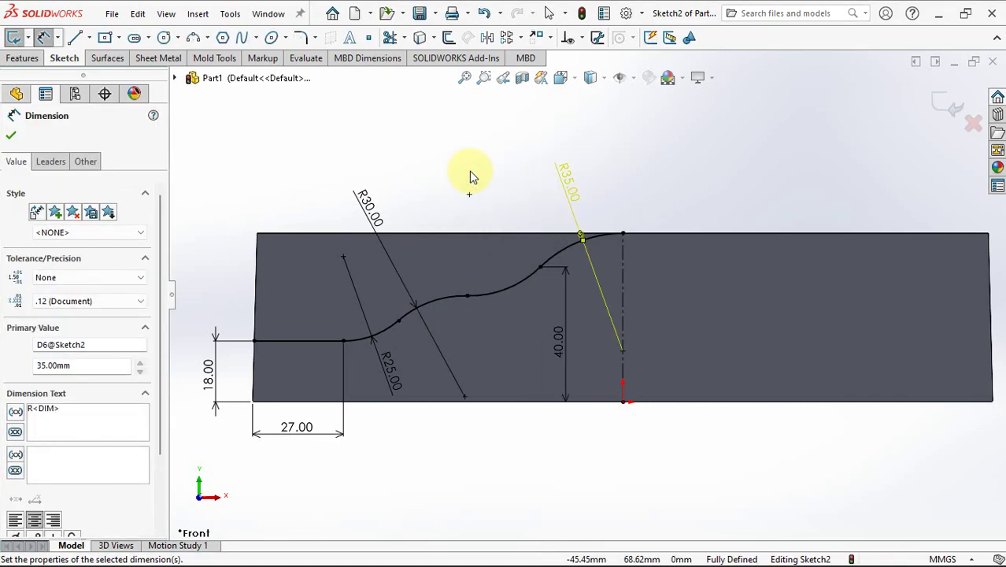
left_click(13, 138)
left_click(474, 161)
Step: Mirror the flat line and four arcs about the centreline into a full wave
left_click(486, 37)
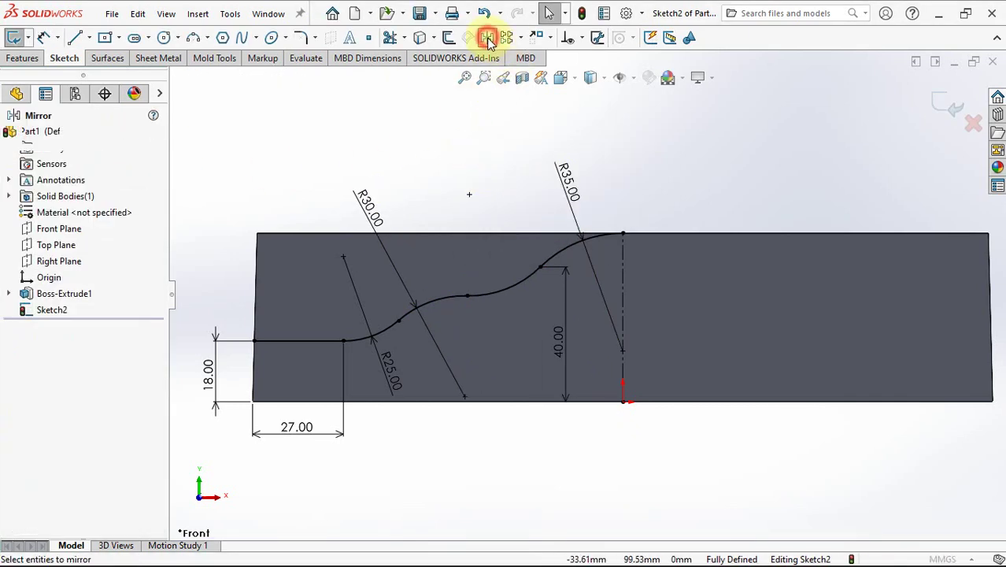
left_click_drag(227, 157, 579, 329)
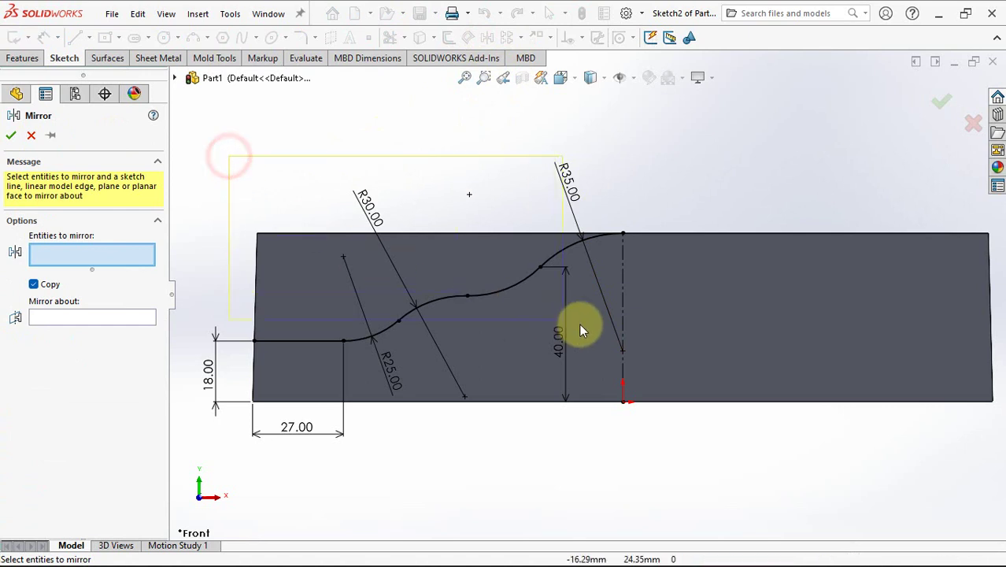
left_click_drag(654, 357, 655, 357)
right_click(656, 355)
left_click(622, 319)
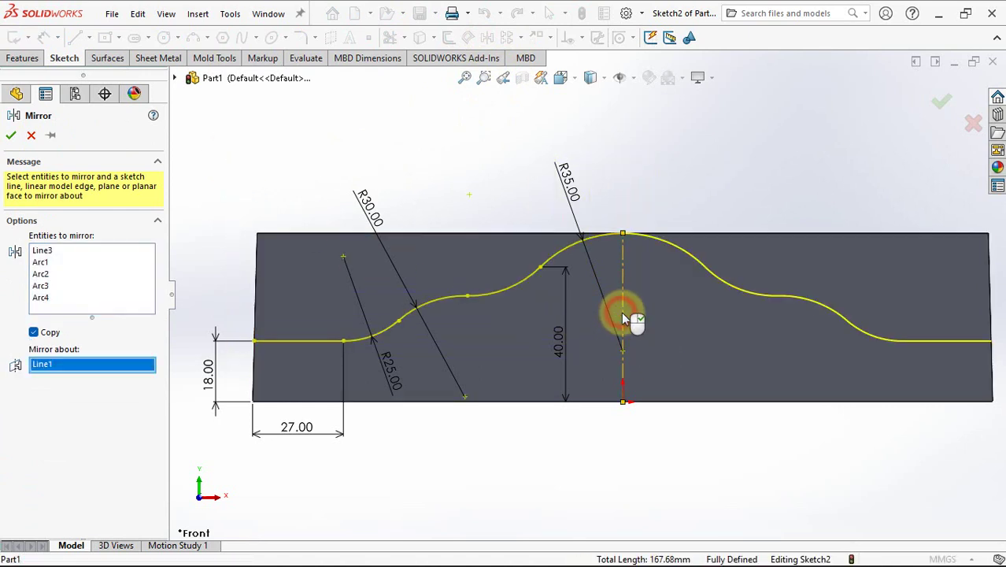
right_click(623, 319)
scroll(606, 303, "up", 2)
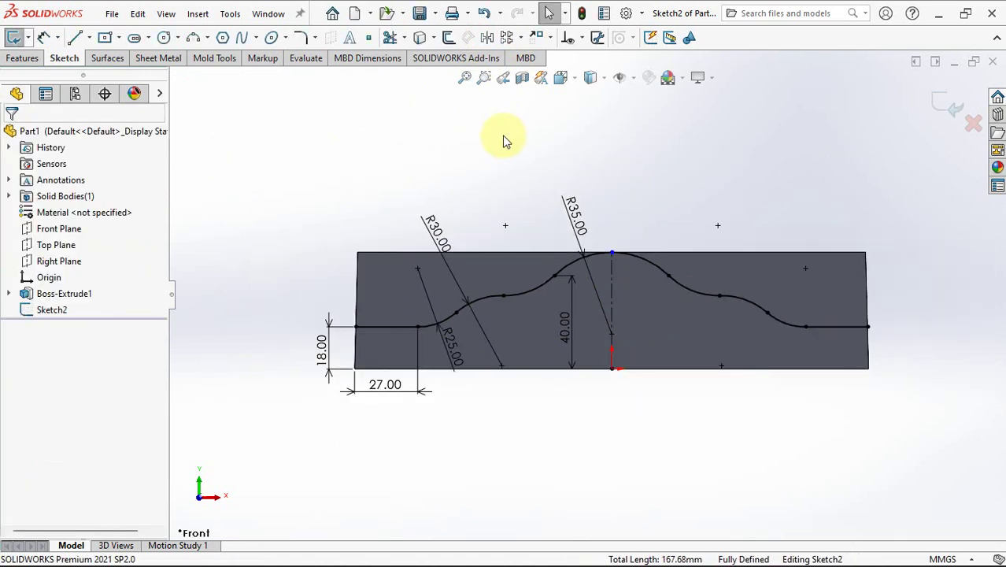
left_click(19, 59)
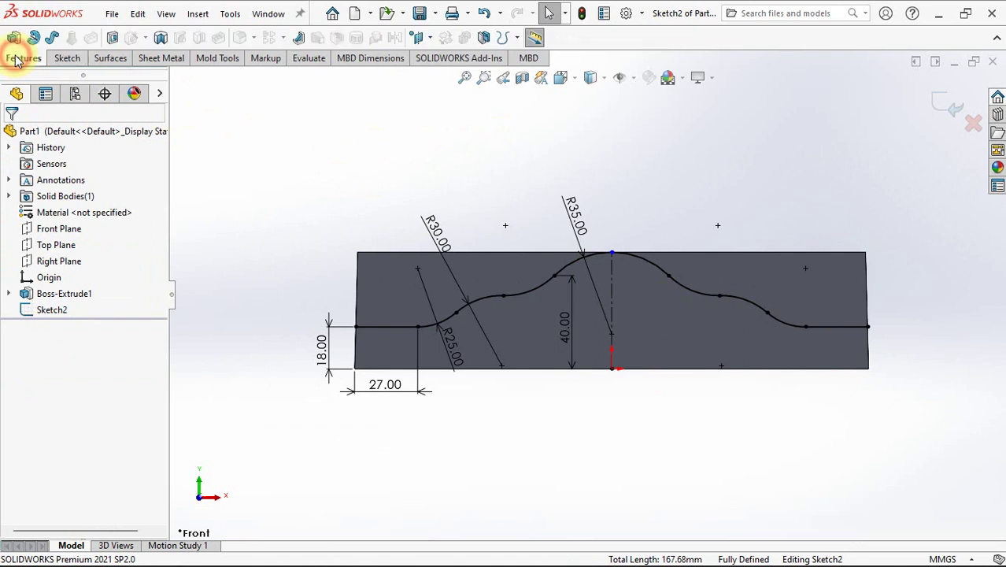
Step: Split the block along the wave sketch and discard the upper bodies
left_click(484, 37)
left_click(71, 273)
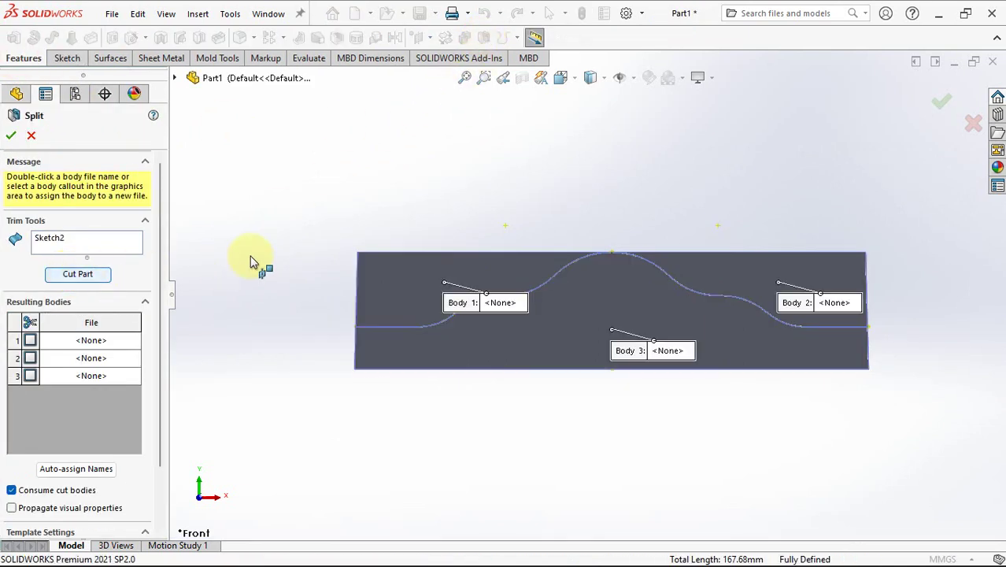
middle_click_drag(259, 263, 278, 274)
left_click(749, 247)
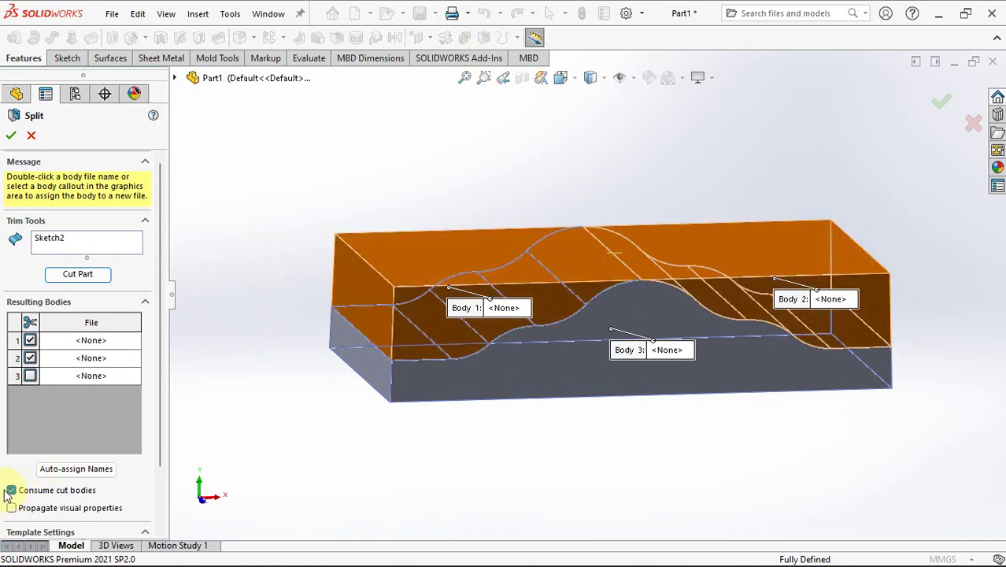
left_click(9, 137)
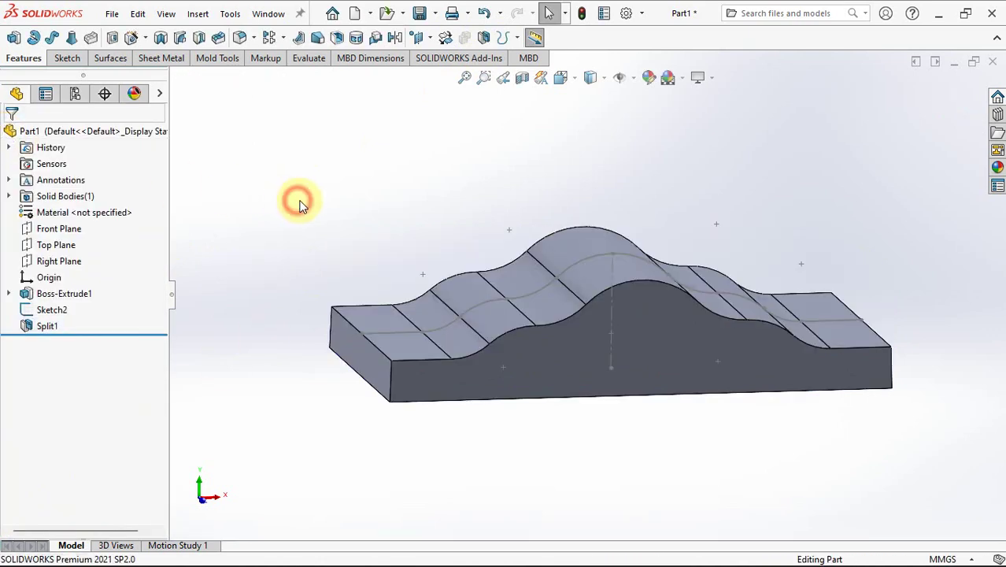
Step: Hide the wave sketch on the part
mouse_move(295, 197)
middle_mouse_down()
mouse_move(331, 236)
mouse_move(303, 224)
middle_mouse_up()
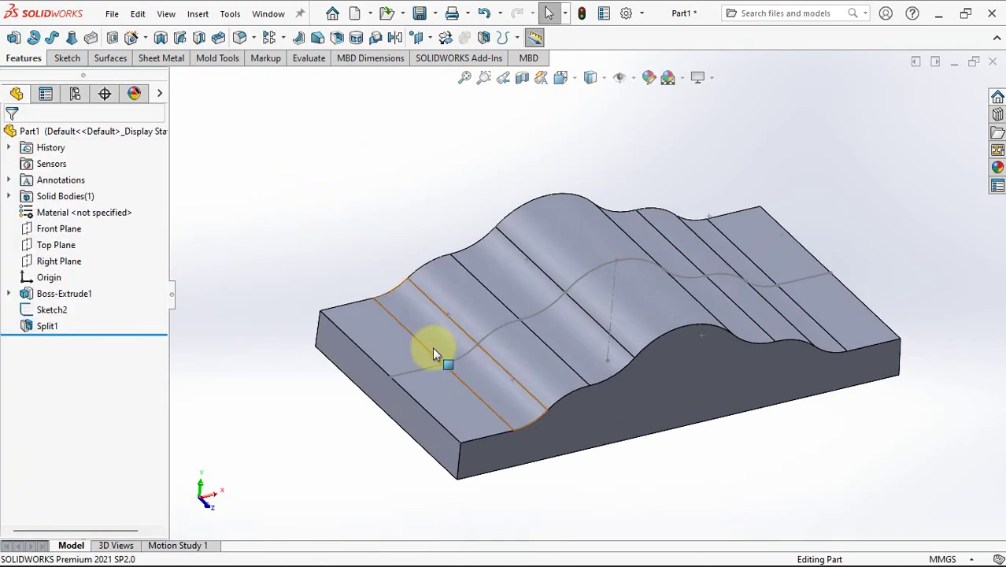
left_click(421, 368)
left_click(496, 333)
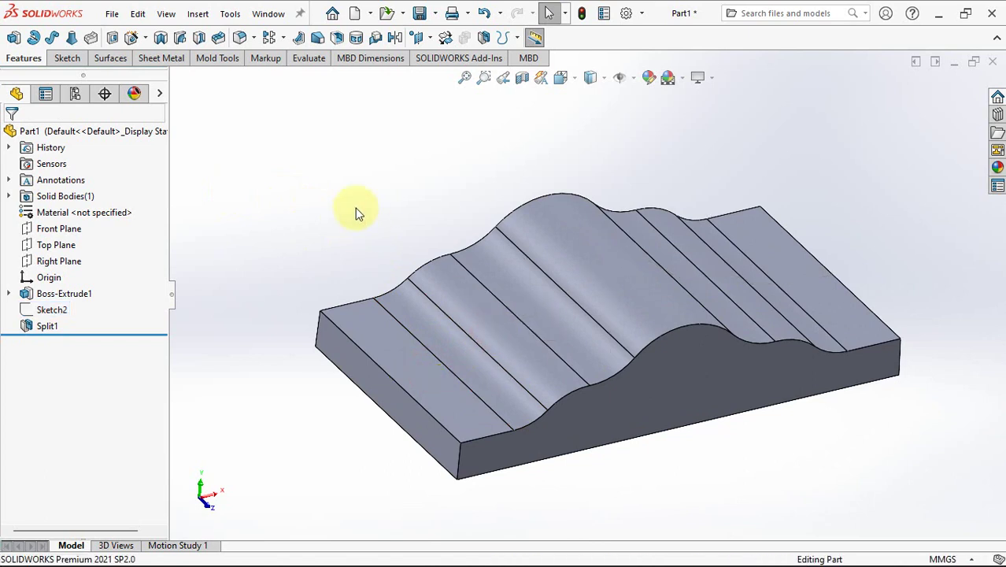
Step: Fillet the four vertical corner edges of the block at 20 mm
left_click(240, 38)
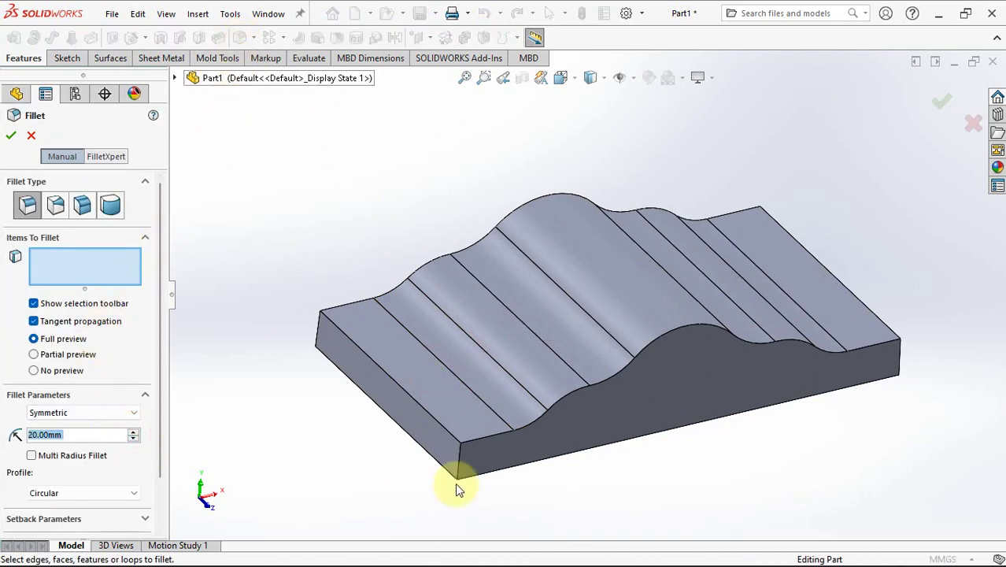
left_click(460, 455)
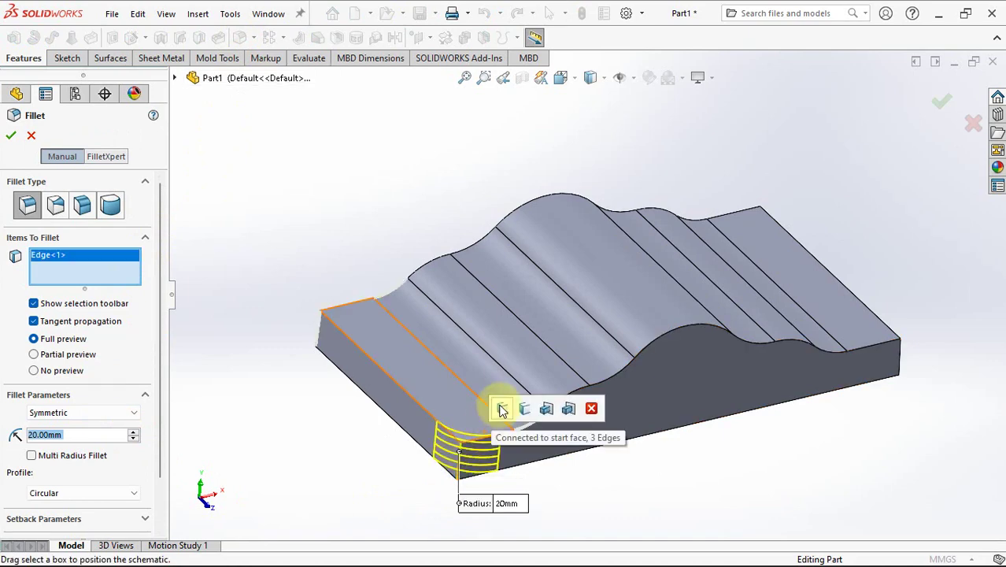
left_click(525, 408)
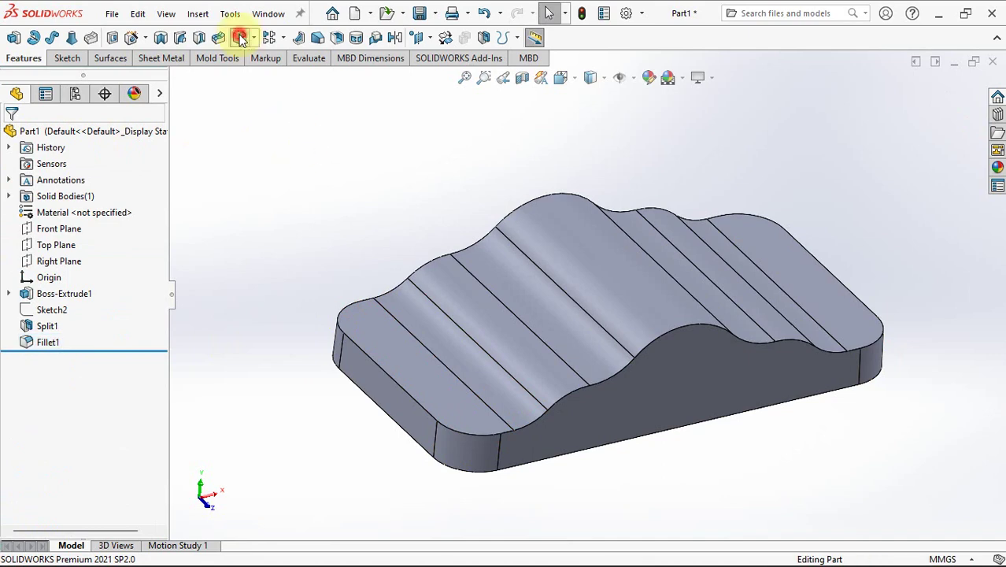
Step: Add a 2 mm fillet around the bottom face's outer edge loop
key("Return")
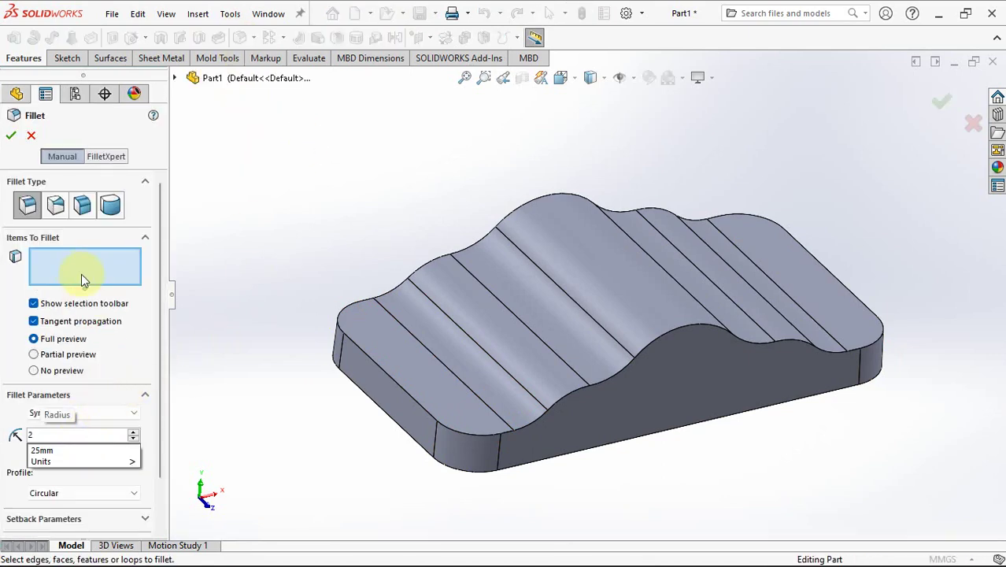
key("Return")
middle_click_drag(315, 383, 359, 274)
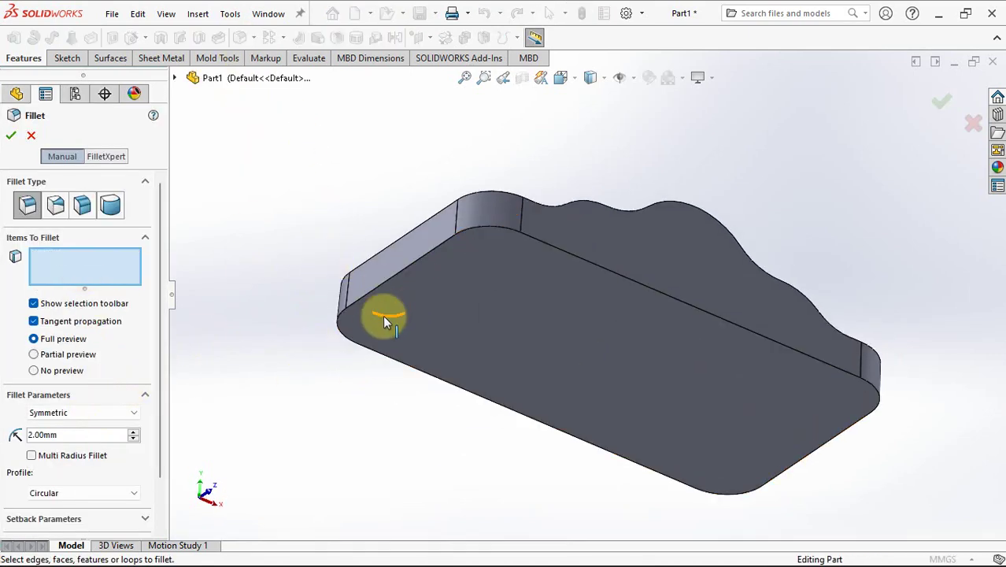
left_click(386, 280)
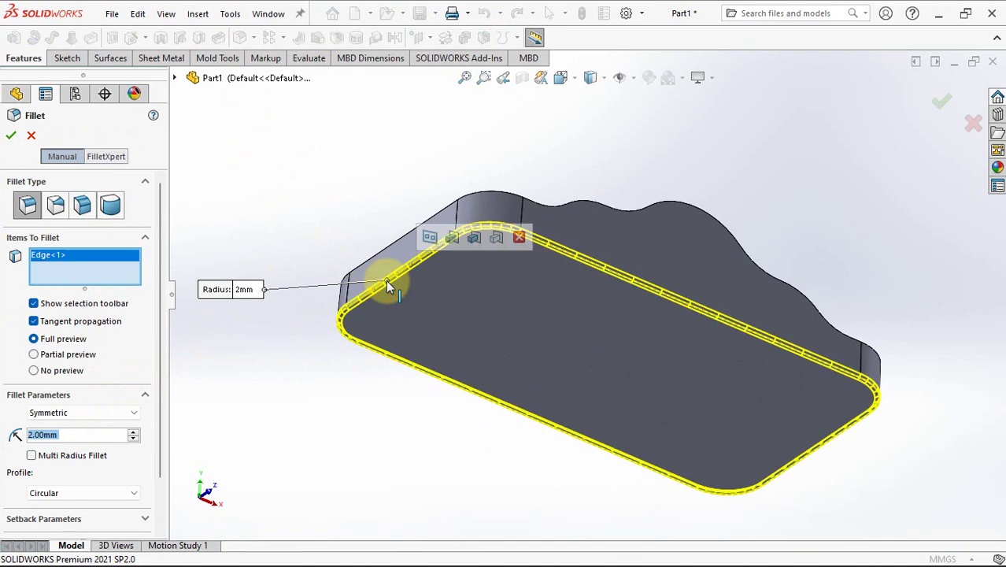
left_click(14, 133)
left_click(265, 189)
middle_click_drag(299, 182, 291, 358)
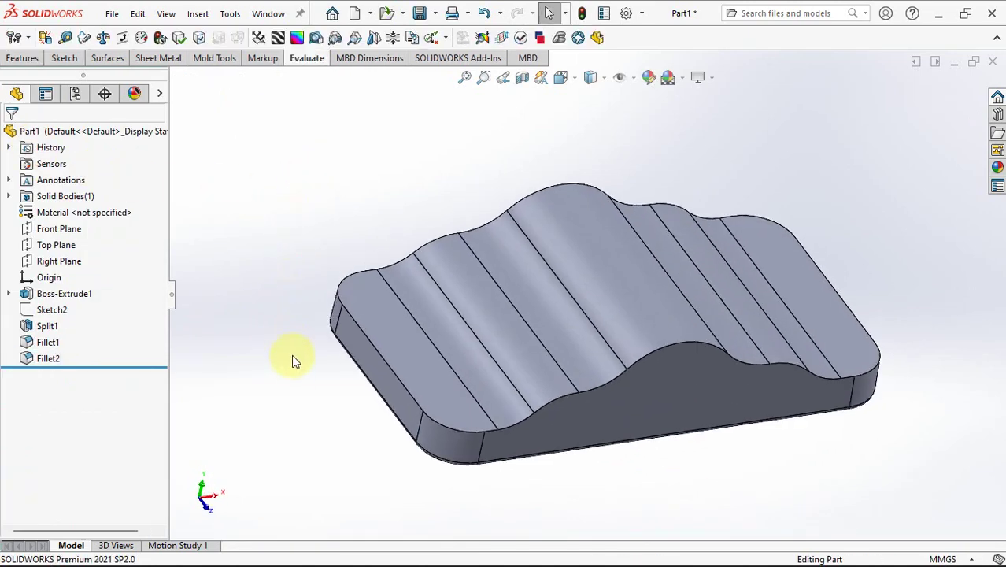
Step: Start a sketch on the Right Plane, view it normal, and draw a short construction line down from the origin
left_click(62, 260)
left_click(72, 241)
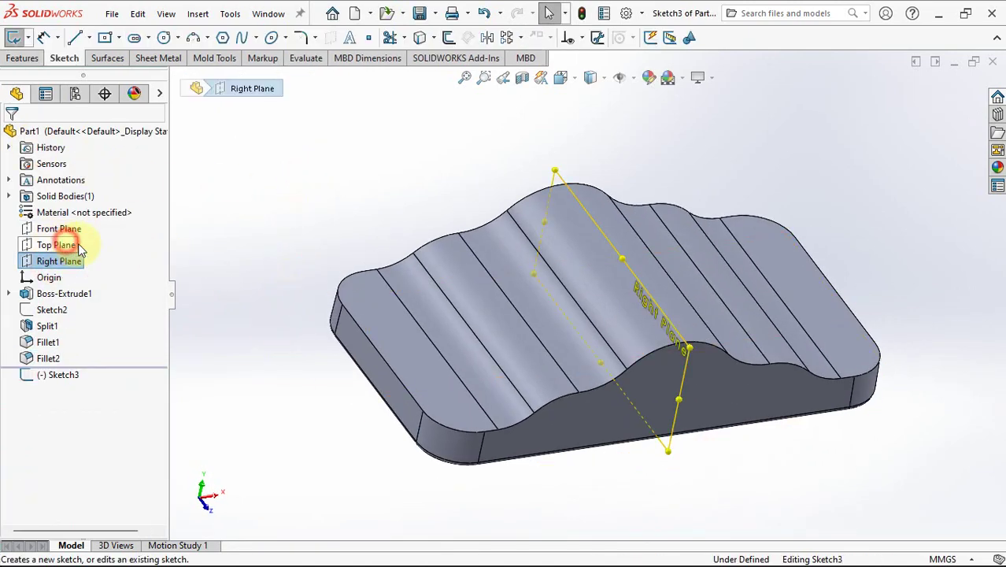
key("ctrl+8")
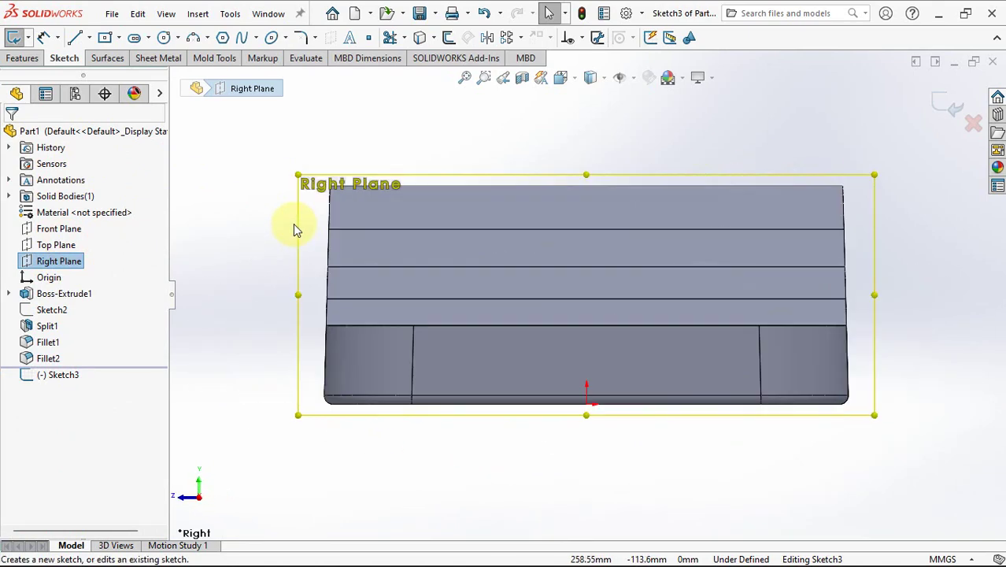
left_click(89, 37)
left_click(95, 56)
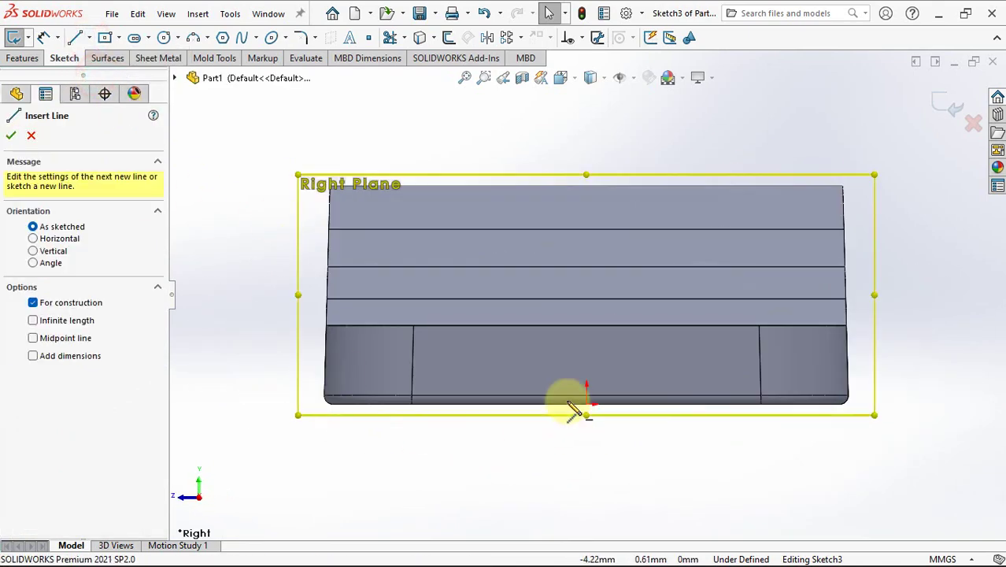
left_click(586, 403)
left_click(587, 419)
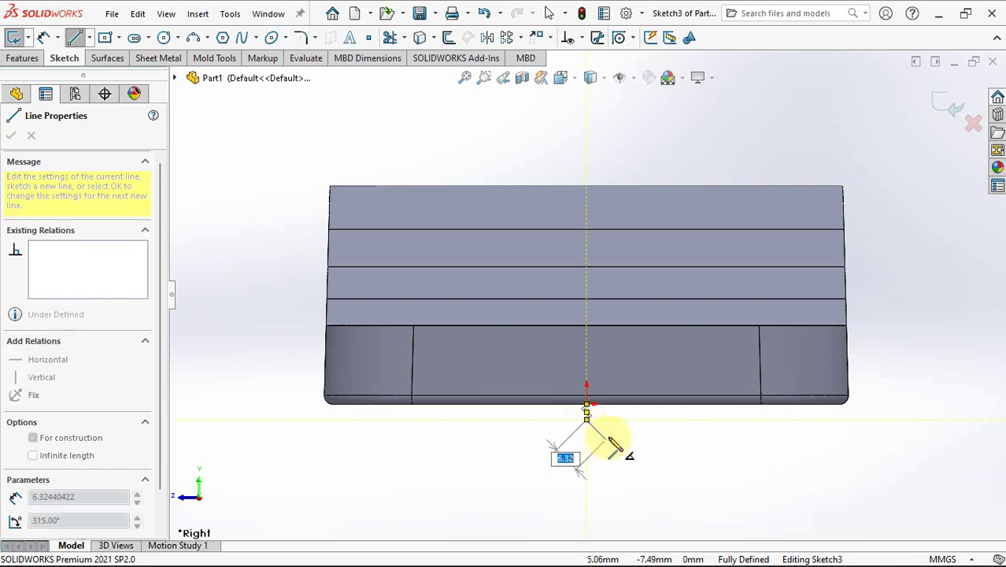
key("Escape")
Step: Draw a centre-point arc from the construction line's end, closed by a straight line between its ends
left_click(206, 37)
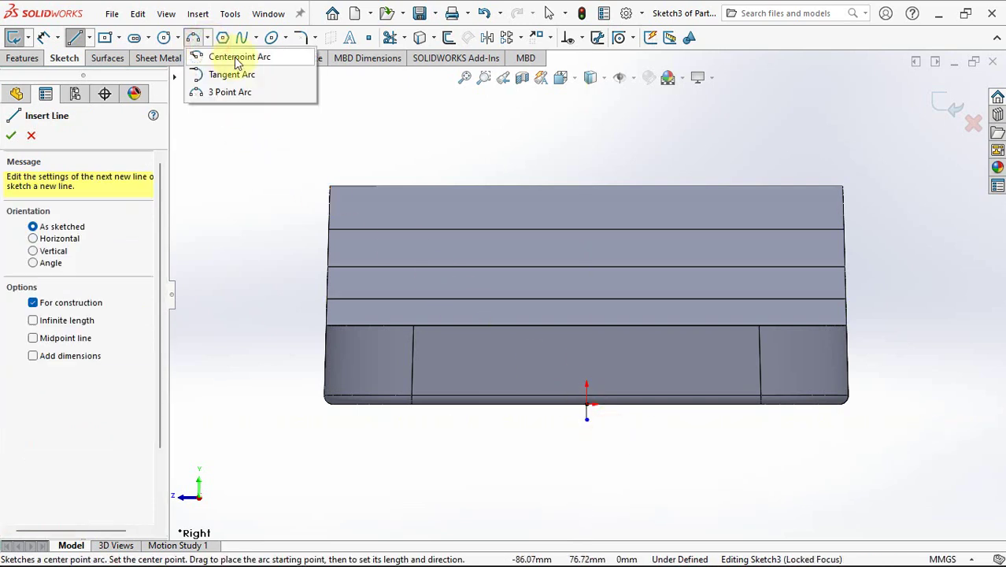
left_click(236, 57)
left_click(587, 419)
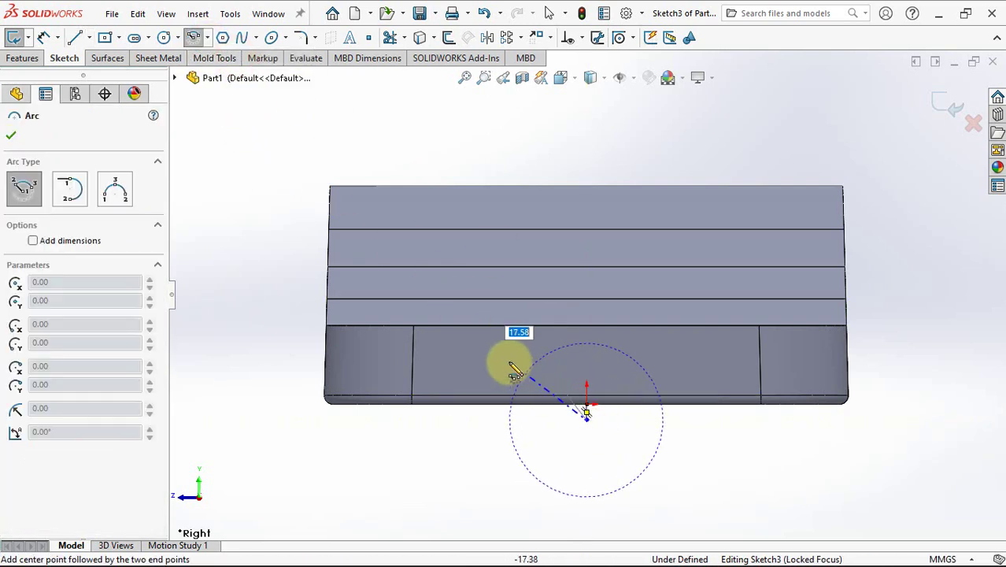
left_click(475, 323)
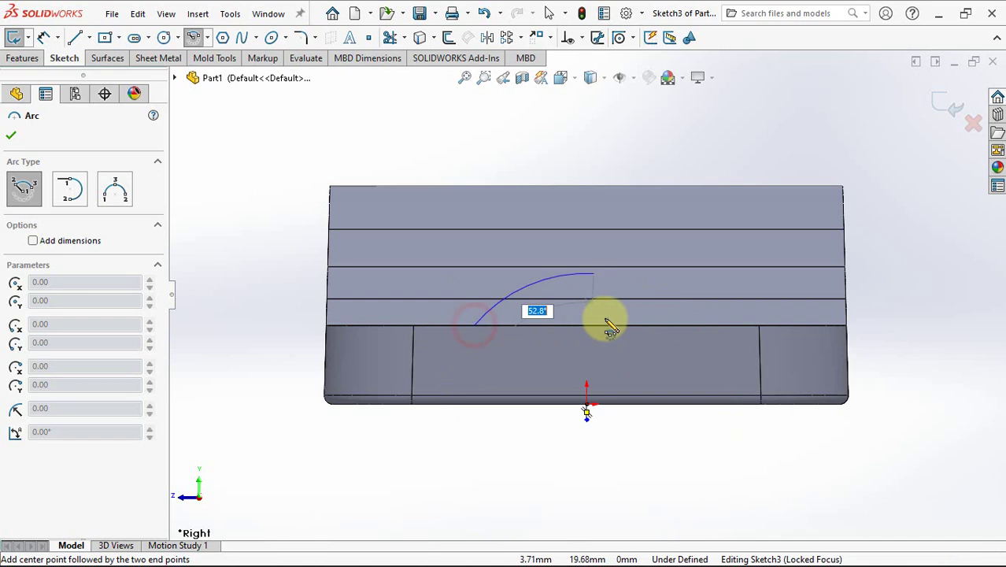
left_click(701, 330)
right_click(701, 331)
left_click(728, 337)
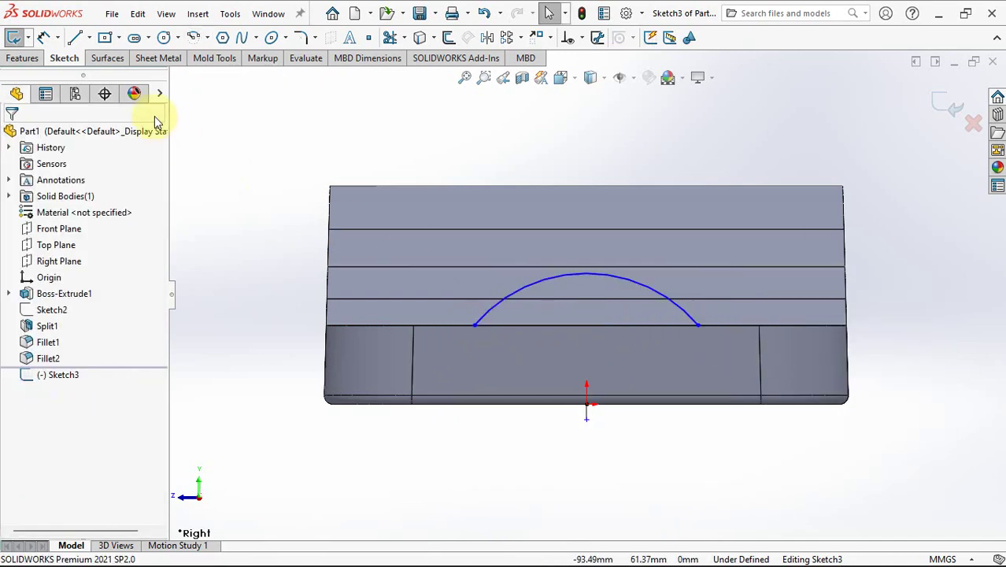
left_click(75, 39)
left_click(474, 327)
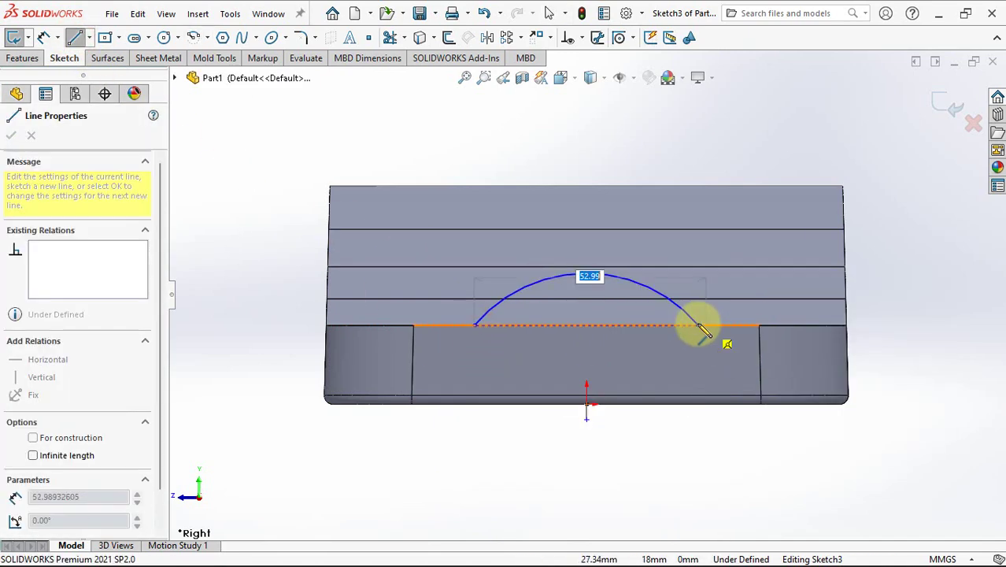
left_click(698, 324)
right_click(710, 347)
left_click(744, 359)
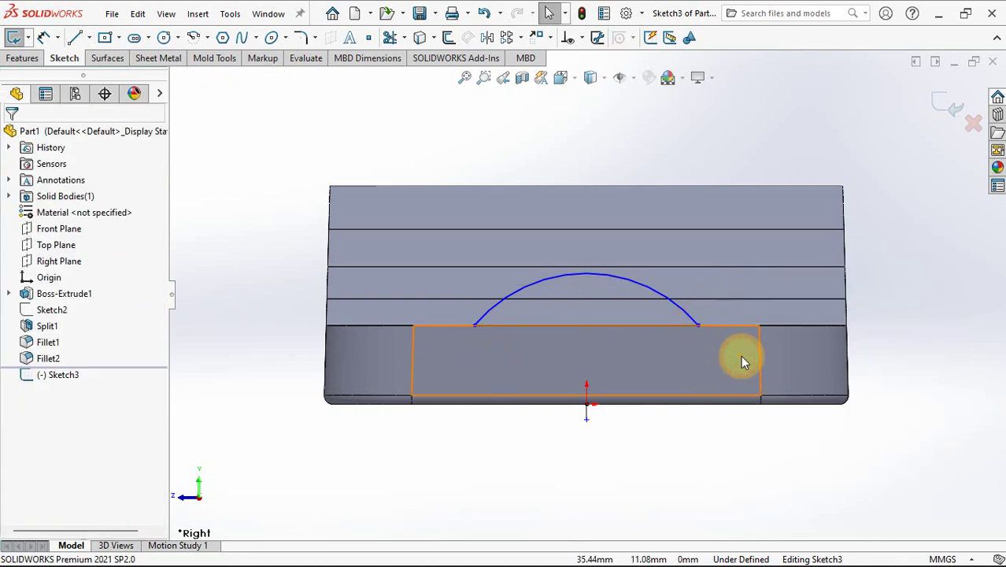
Step: Make the arc tangent to the horizontal model edge
left_click(583, 39)
left_click(592, 75)
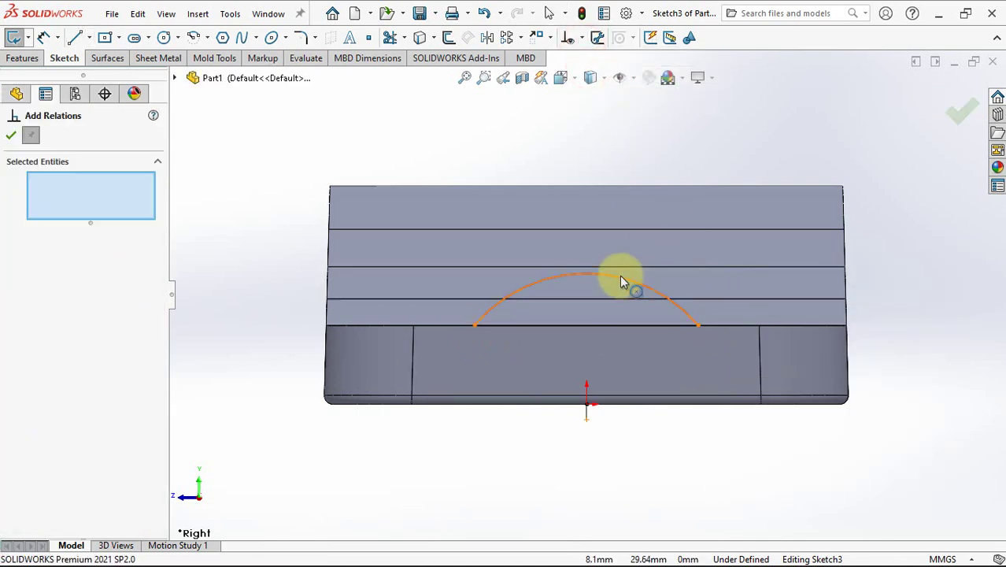
left_click(614, 274)
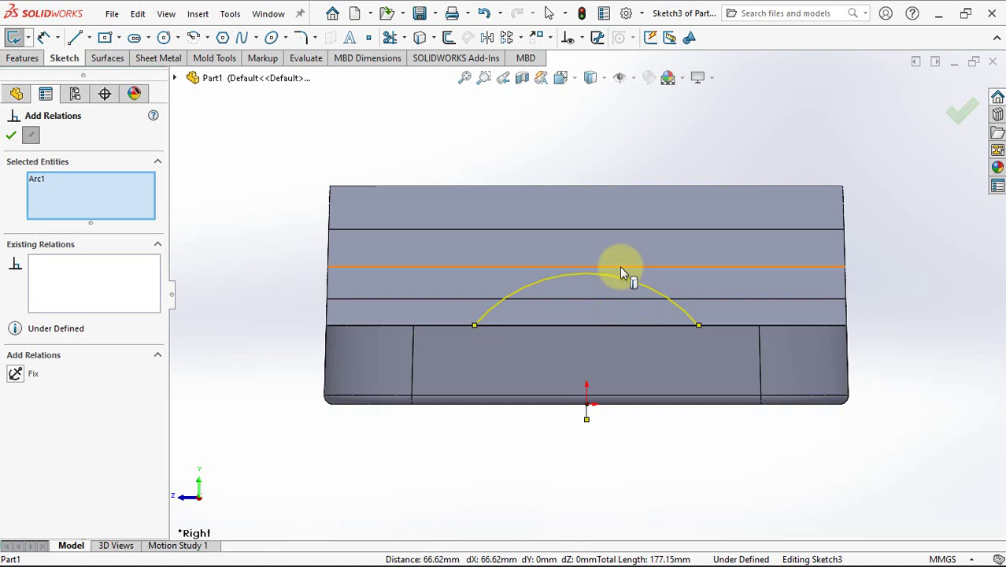
left_click(620, 267)
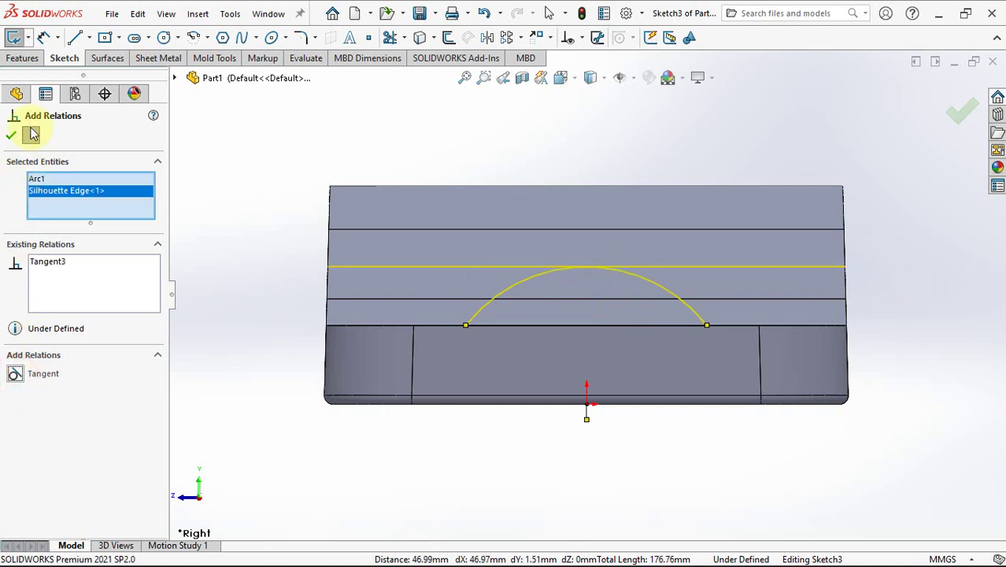
Step: Dimension the arc radius as 30 mm
left_click(43, 39)
left_click(675, 291)
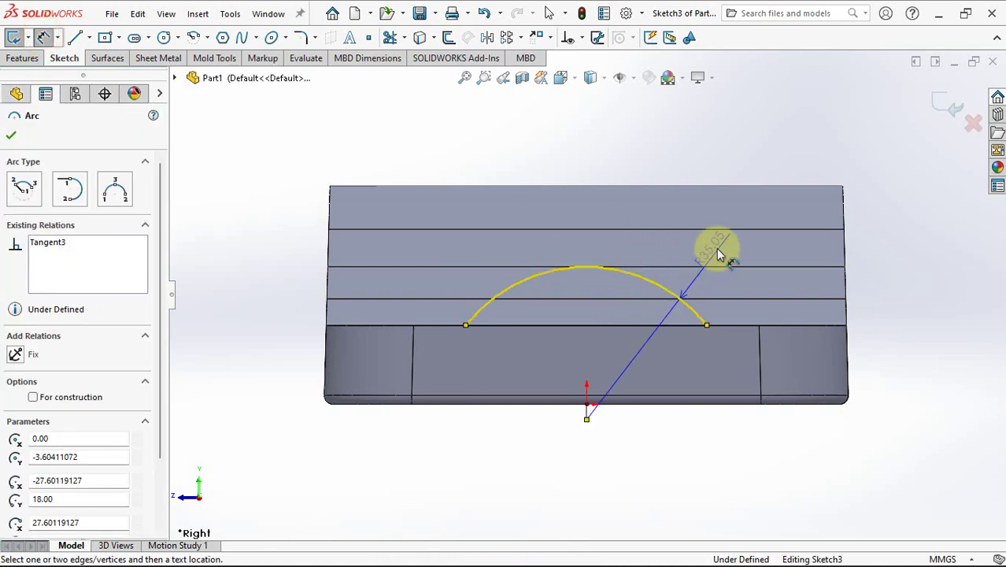
left_click(718, 252)
type("3")
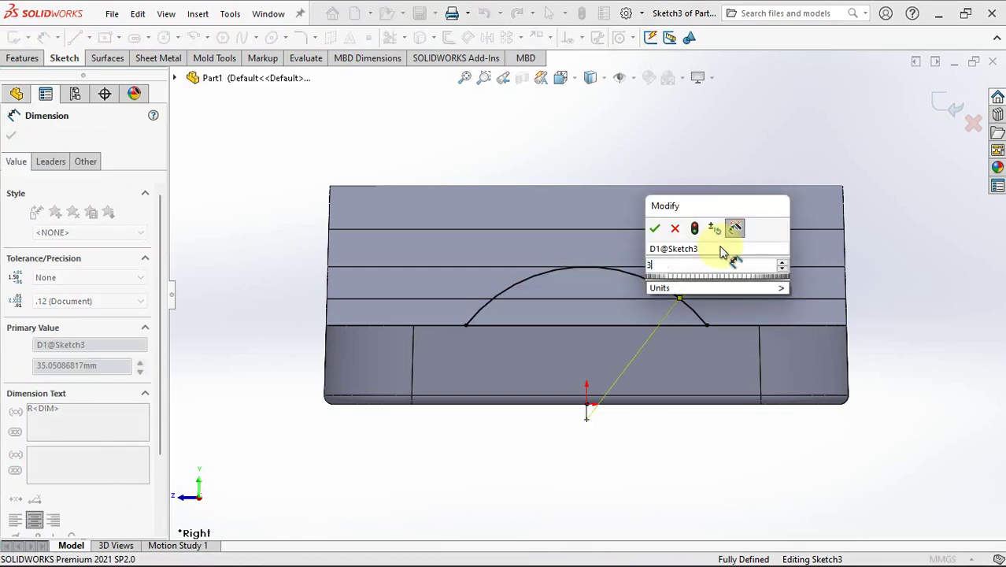
type("0")
left_click(656, 229)
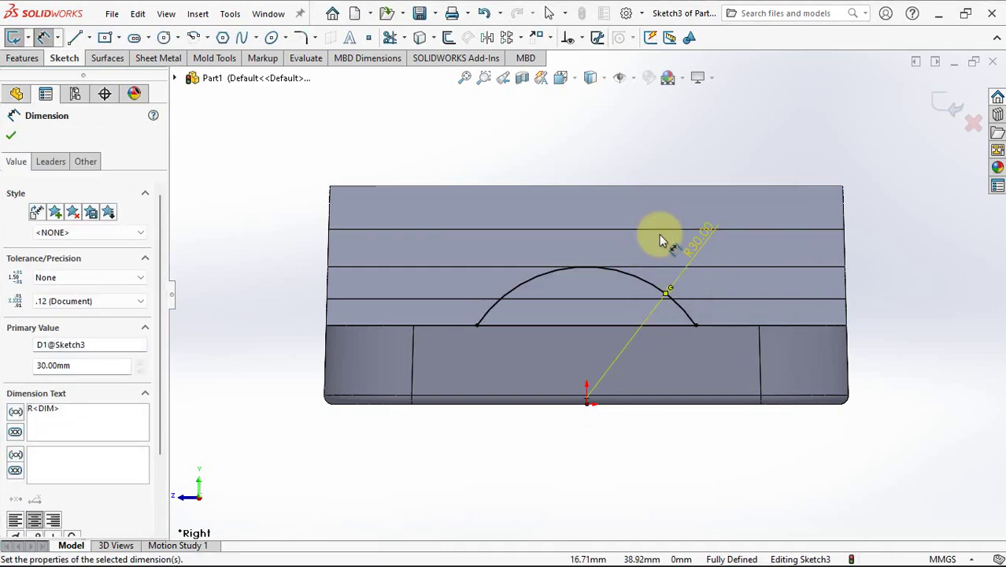
middle_click_drag(658, 236, 640, 281)
scroll(630, 263, "up", 3)
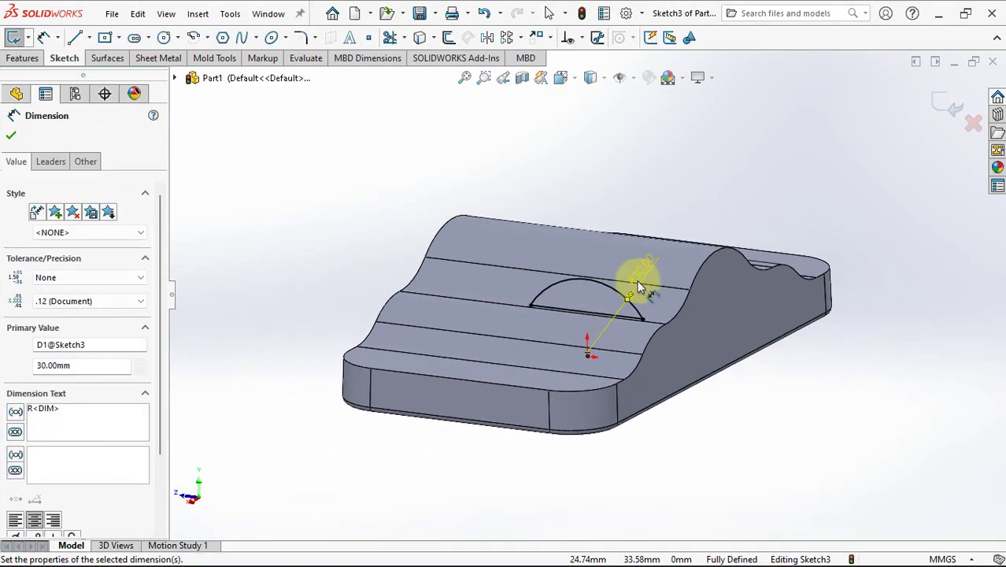
left_click(21, 60)
Step: Extrude the arc profile Up To Surface on the front end face and, in Direction 2, the far end face
left_click(11, 38)
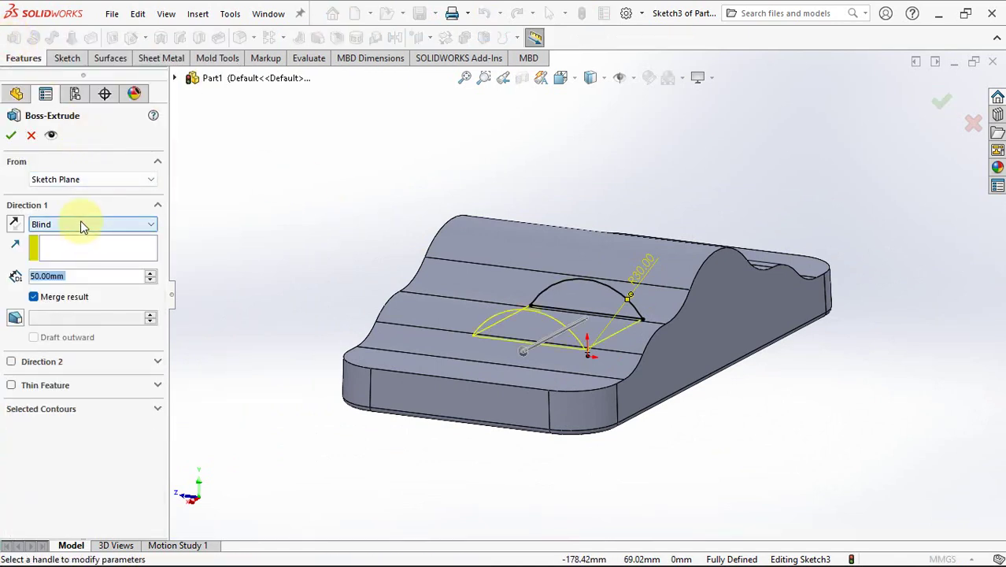
left_click(83, 227)
left_click(87, 267)
left_click(449, 405)
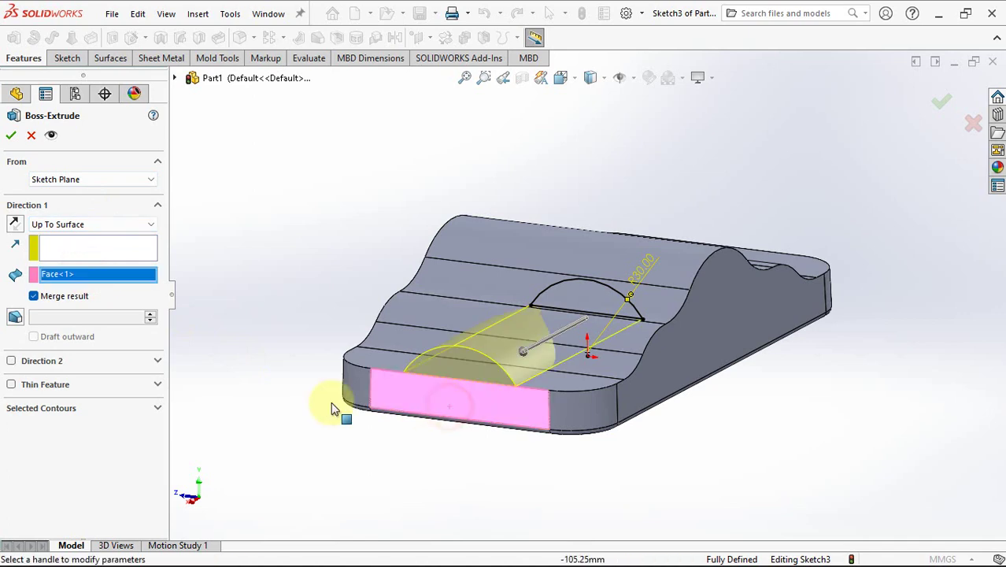
left_click(63, 364)
left_click(70, 381)
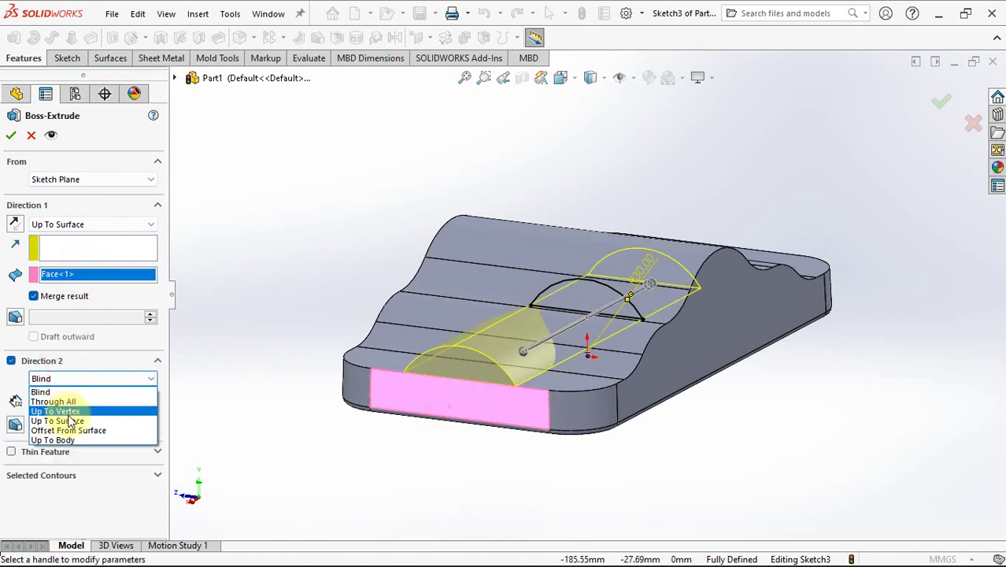
left_click(68, 417)
middle_click_drag(354, 370, 873, 317)
left_click(874, 317)
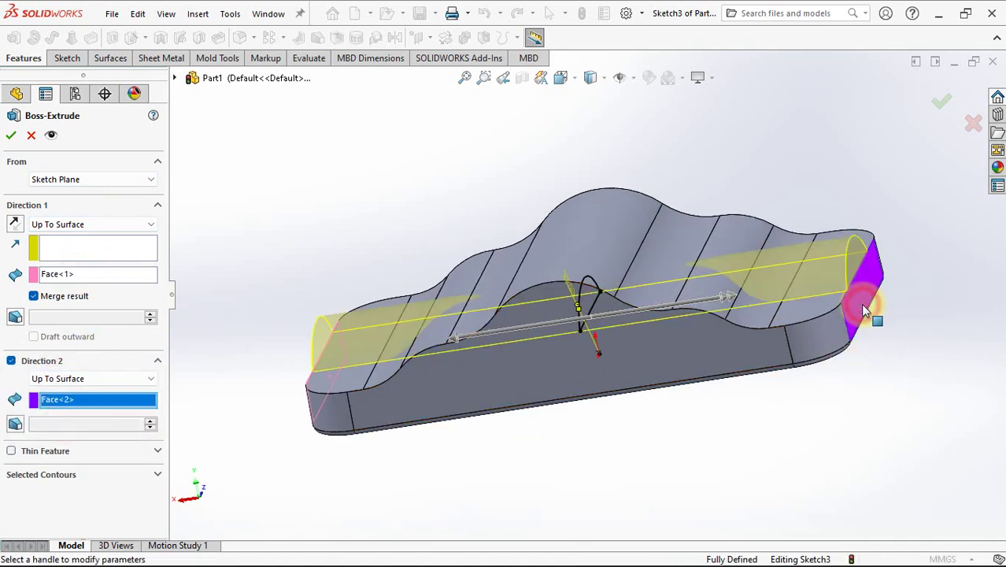
left_click(935, 107)
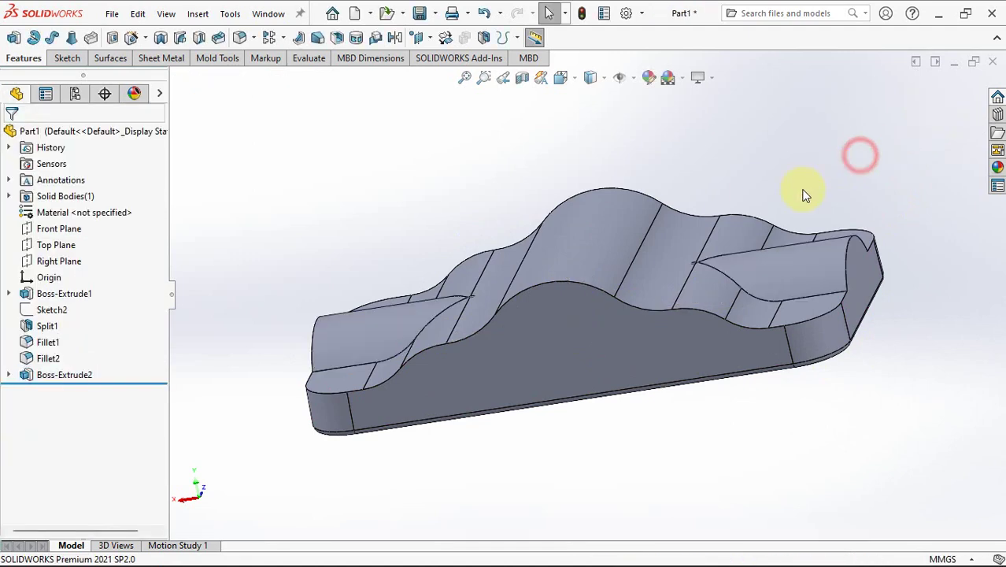
middle_click_drag(860, 152, 621, 408)
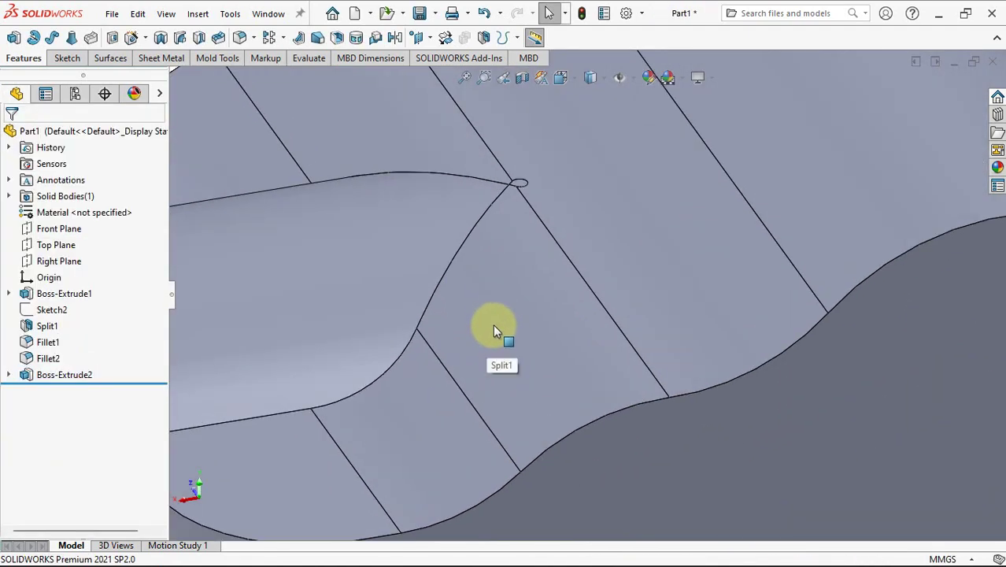
scroll(494, 323, "up", 5)
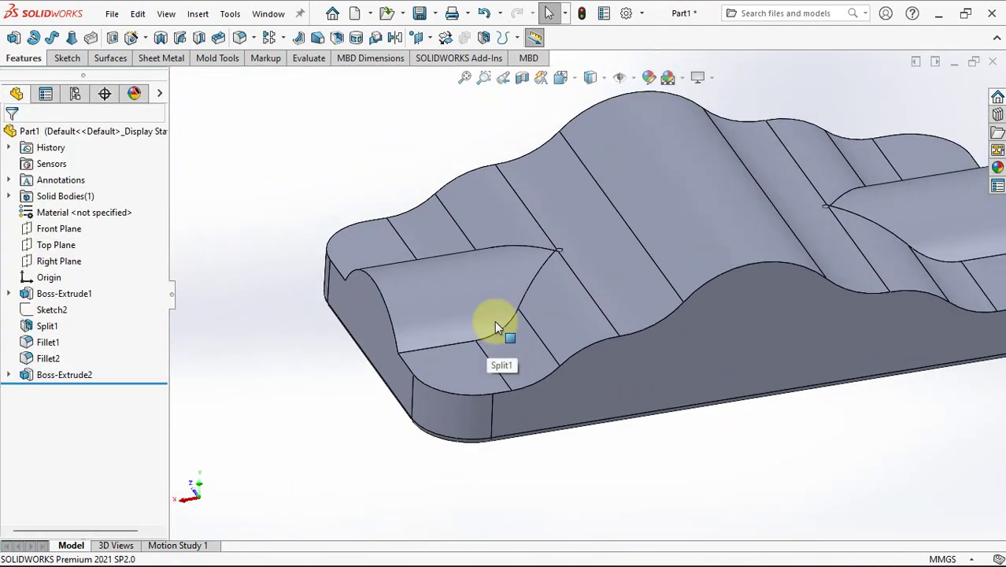
scroll(494, 321, "up", 3)
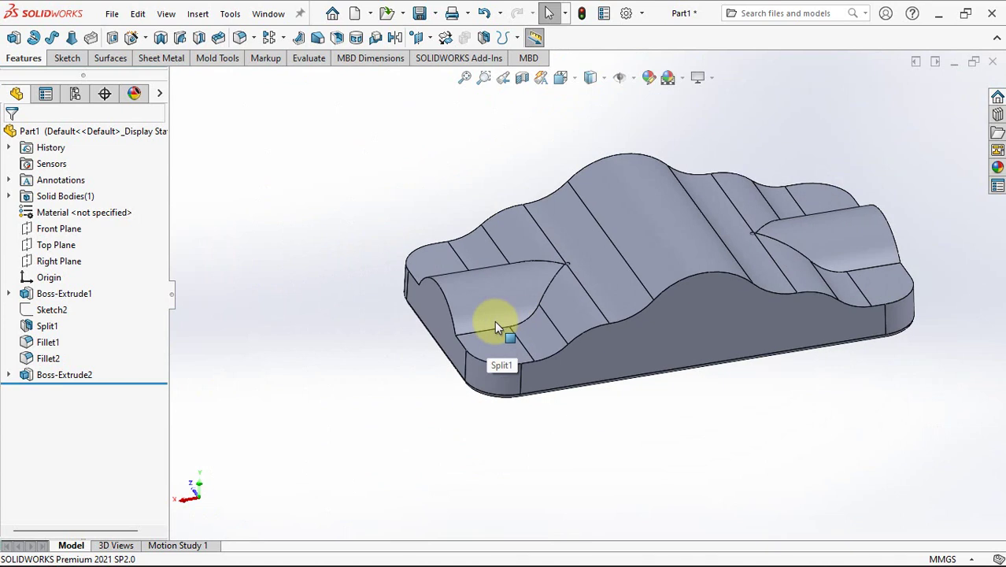
Step: Start a 1.2 mm shell and select the first nine top faces to remove
left_click(340, 38)
type("1.2")
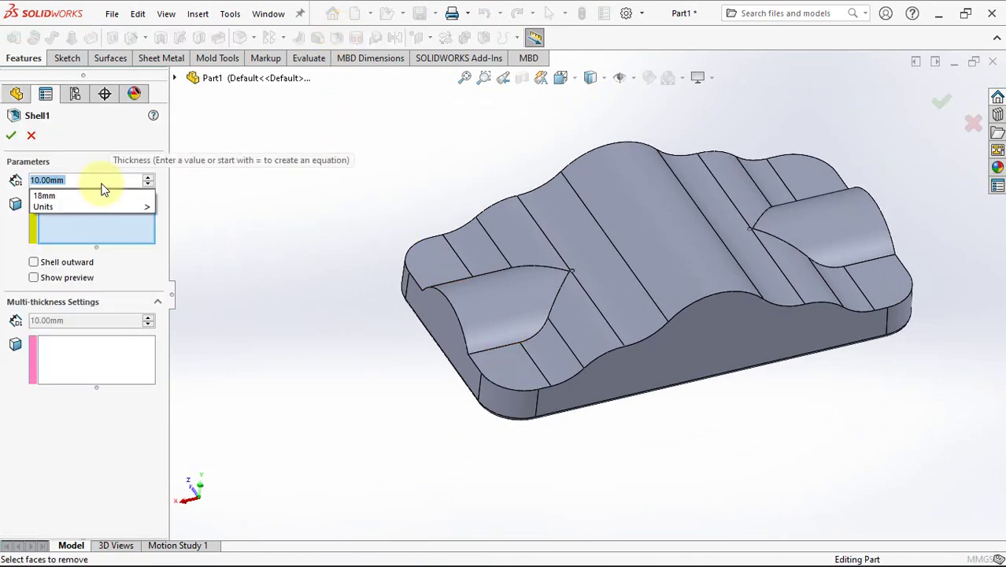
key("Tab")
right_click(474, 306)
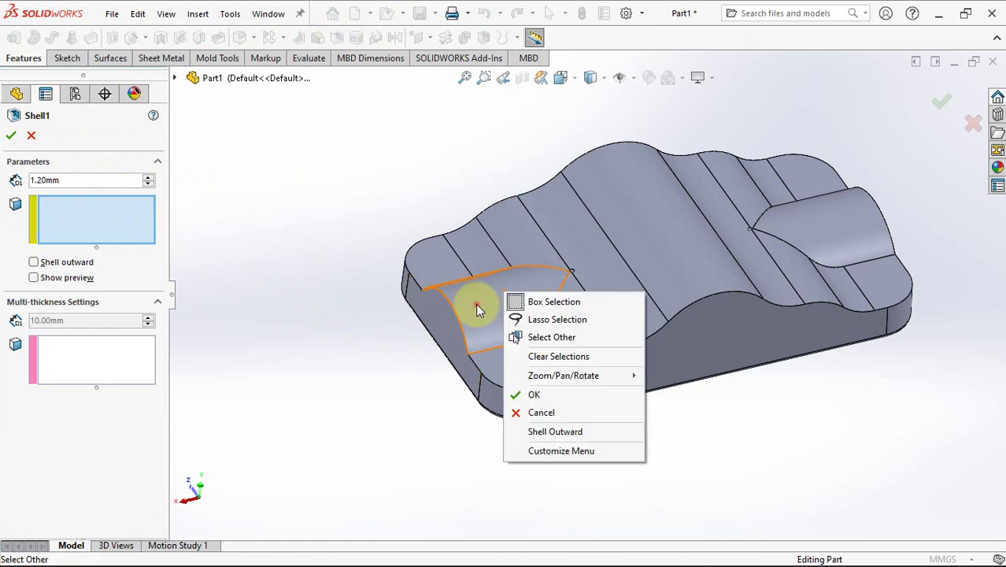
left_click(495, 331)
left_click(546, 358)
left_click(579, 327)
left_click(521, 238)
left_click(479, 259)
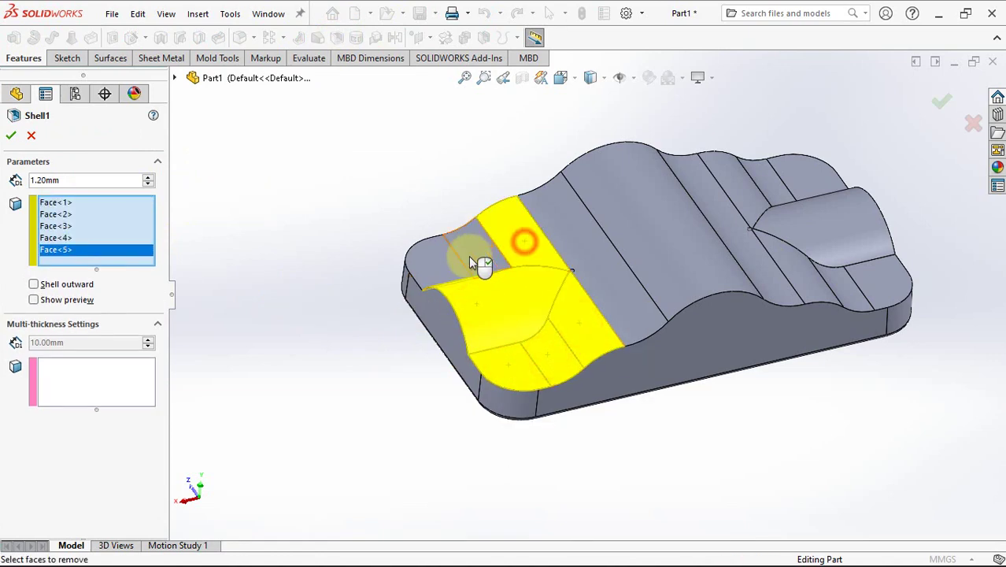
left_click(426, 274)
left_click(546, 263)
left_click(598, 234)
left_click(690, 239)
Step: Add the remaining top faces to remove, preview the walls, and apply the shell
middle_click_drag(690, 239, 747, 265)
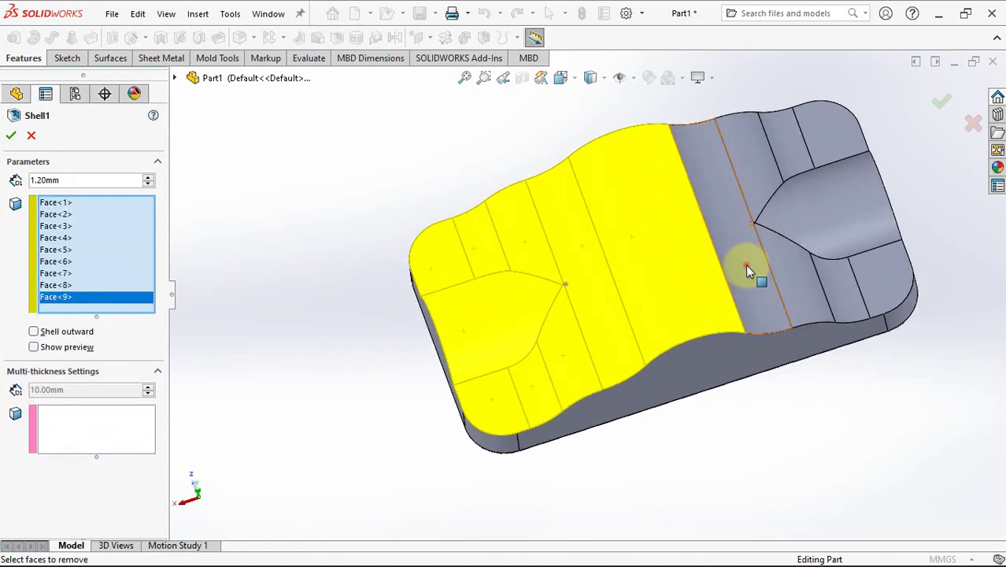
left_click(748, 265)
left_click(797, 266)
left_click(827, 269)
left_click(866, 228)
left_click(822, 154)
scroll(787, 169, "down", 2)
left_click(769, 184)
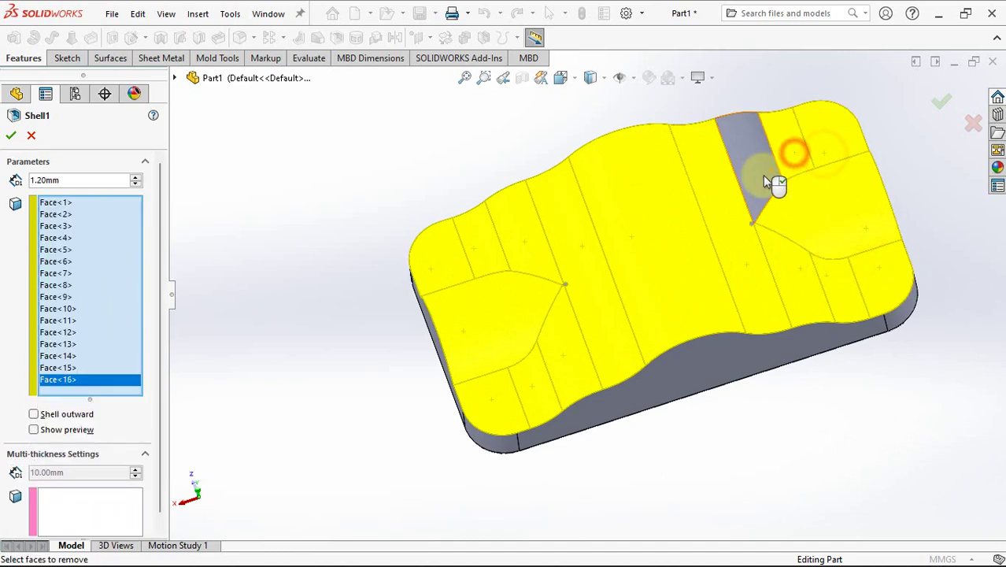
left_click(770, 236)
scroll(769, 244, "down", 5)
scroll(556, 219, "down", 2)
left_click(552, 219)
scroll(554, 224, "up", 6)
scroll(453, 348, "down", 3)
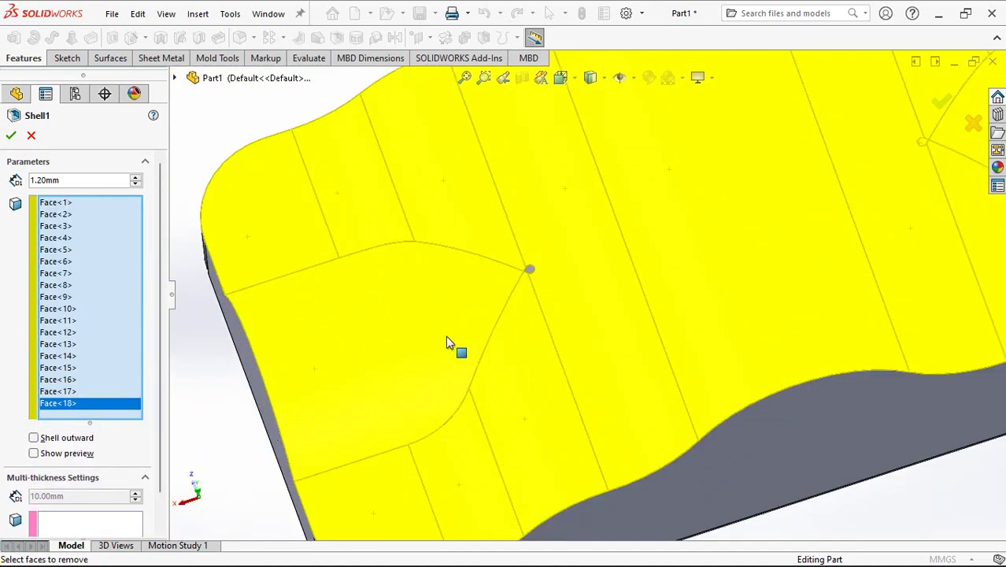
scroll(584, 238, "down", 2)
left_click(585, 238)
scroll(585, 240, "up", 6)
middle_click_drag(585, 239, 675, 283)
scroll(675, 283, "down", 2)
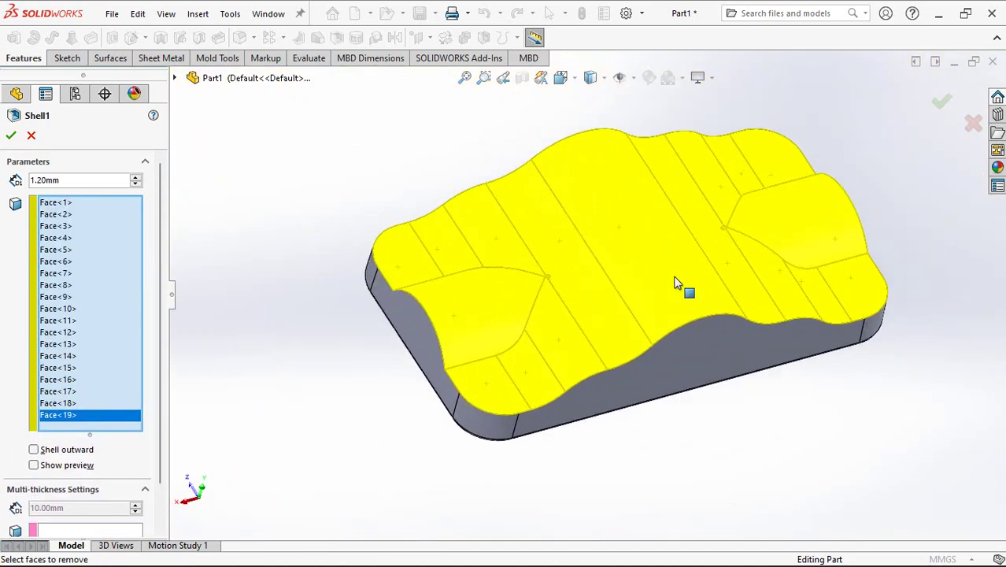
left_click(37, 466)
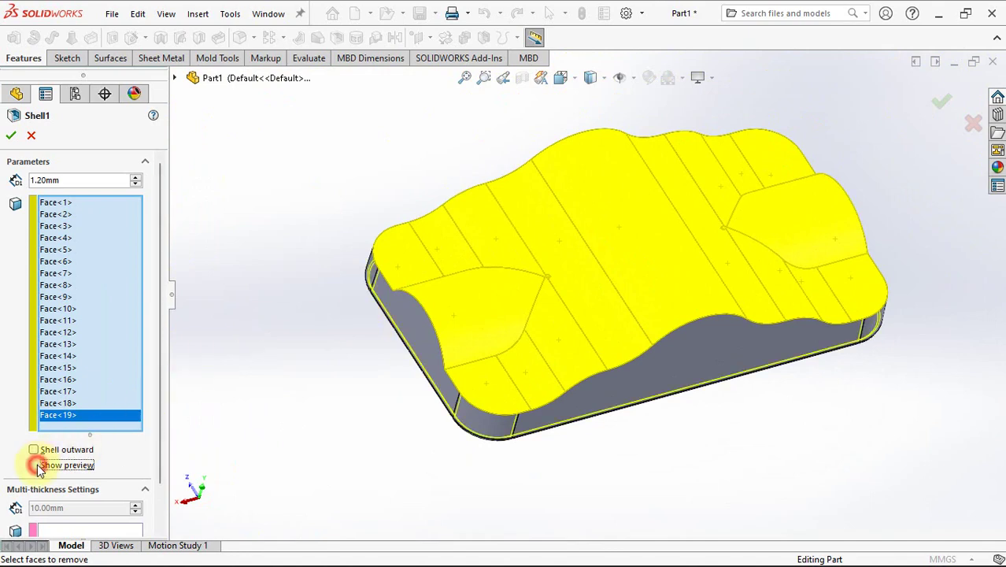
left_click(7, 136)
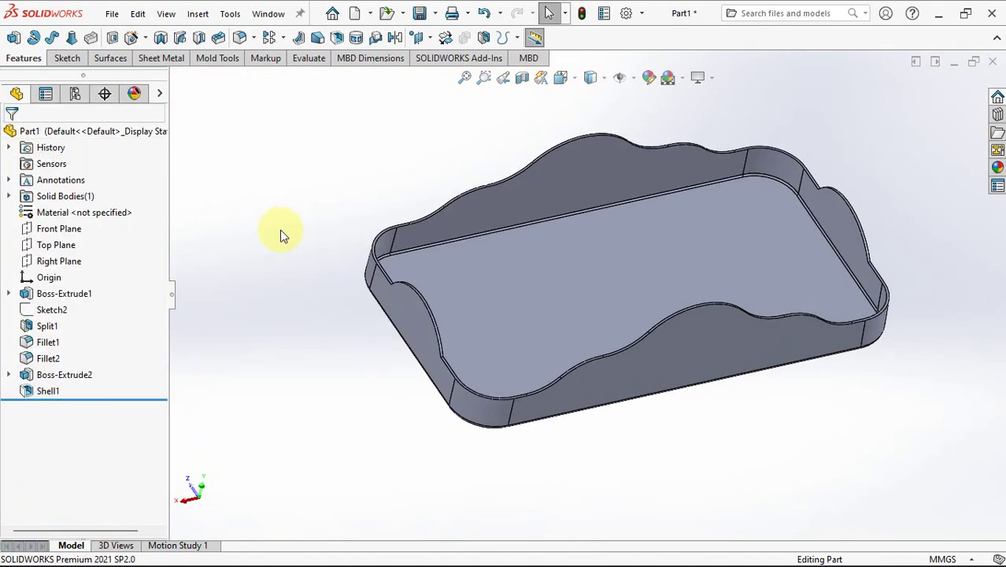
Step: In a new Right Plane sketch, draw an origin-centred circle with a 37 mm diameter
left_click(48, 265)
left_click(70, 236)
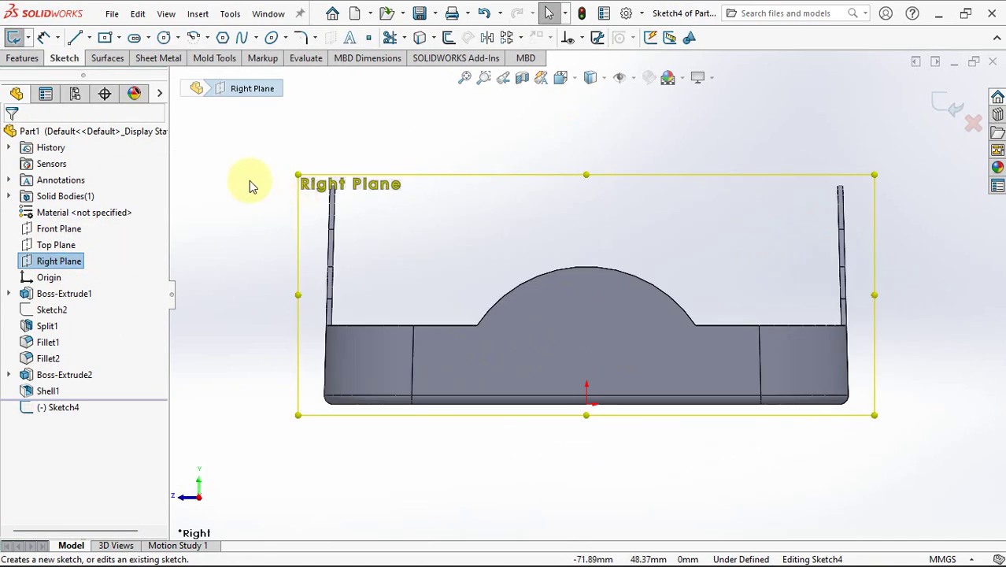
left_click(163, 37)
left_click(587, 403)
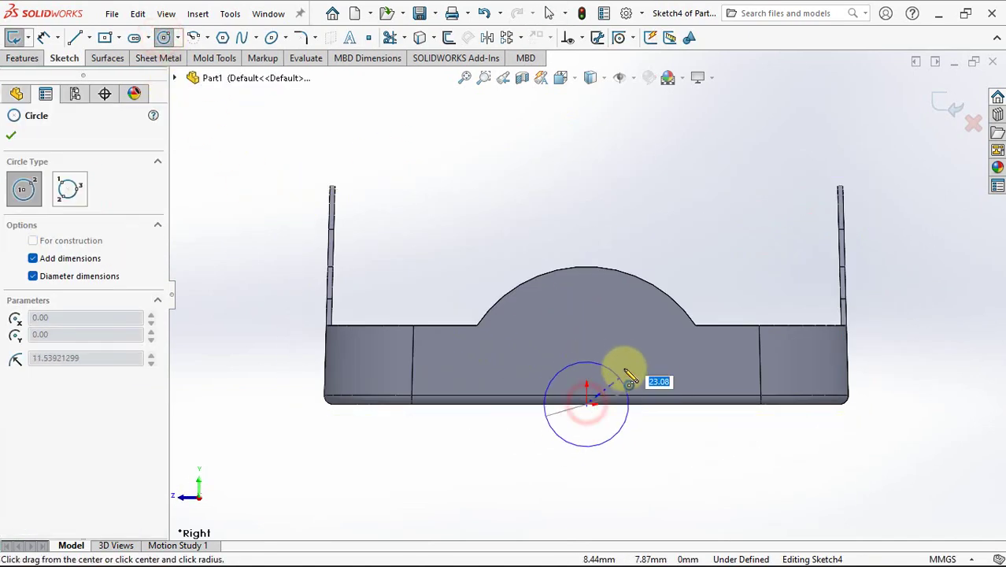
left_click(634, 368)
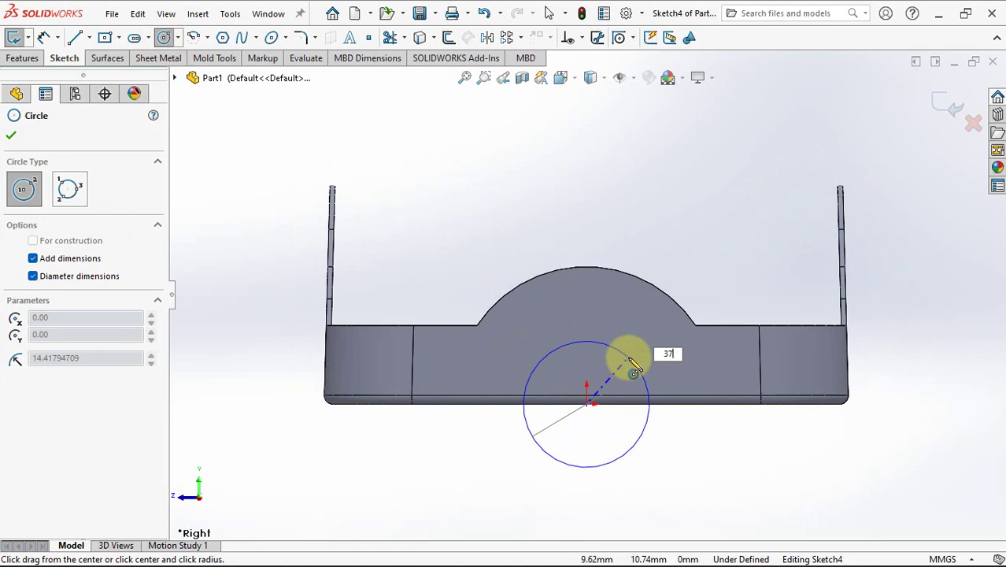
type("37")
key("Return")
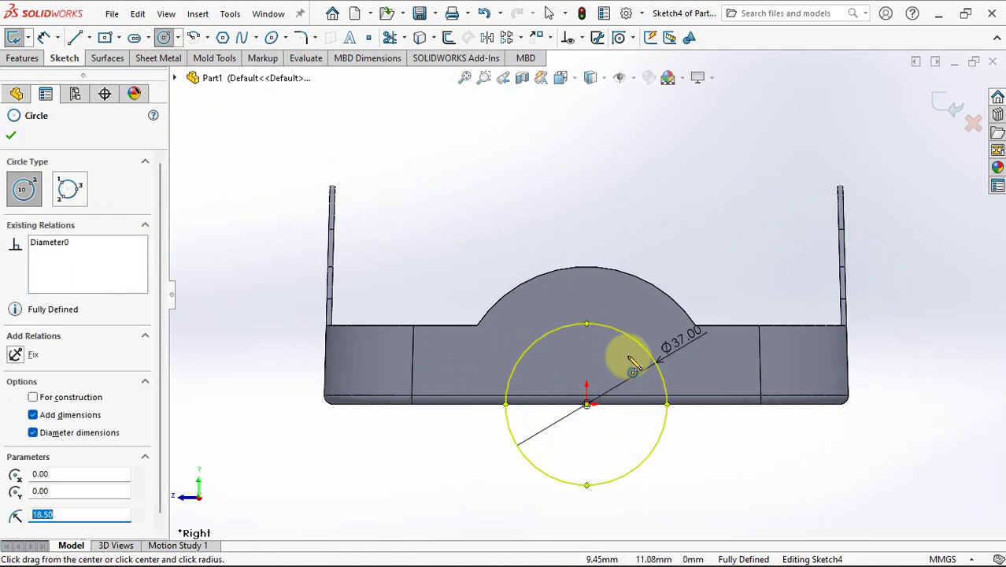
key("ctrl+7")
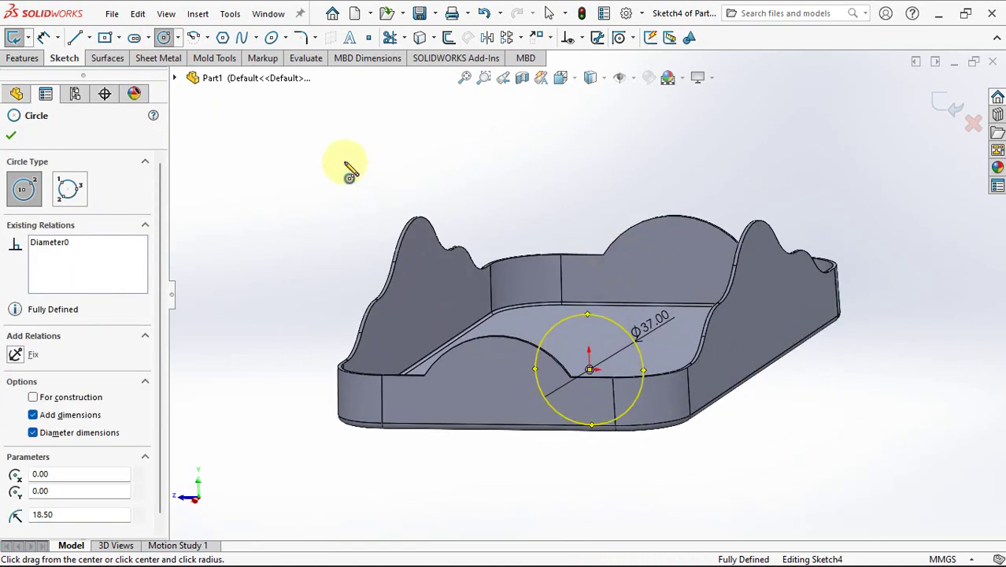
left_click(15, 63)
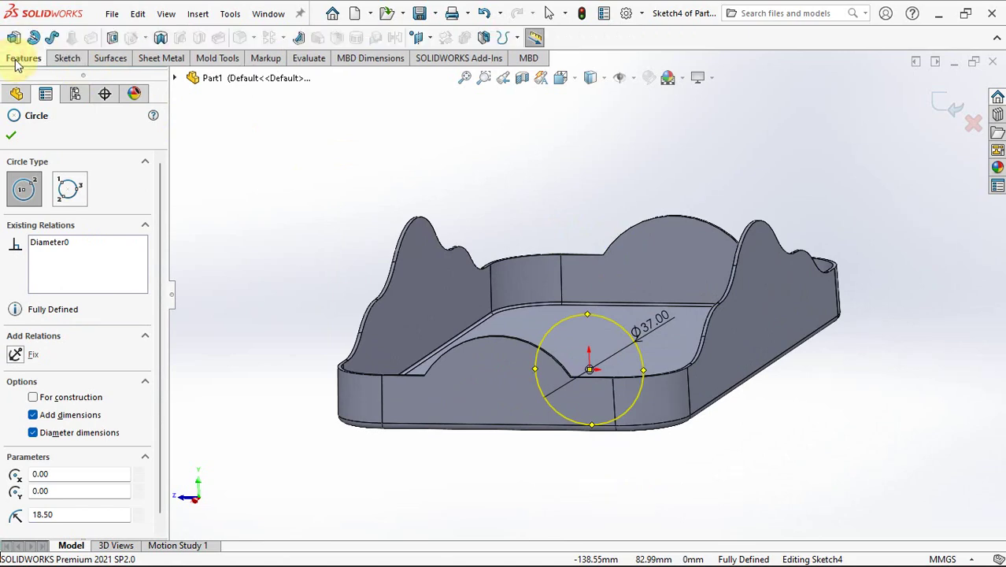
Step: Cut the Ø37 circle Through All from a 105 mm start offset, reversed toward the tray
left_click(113, 37)
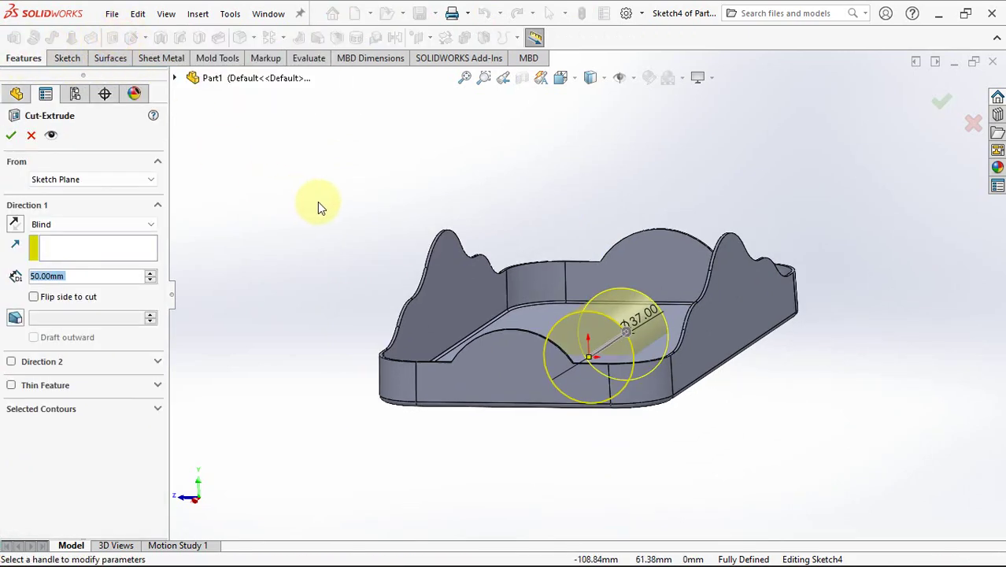
left_click(107, 182)
left_click(78, 222)
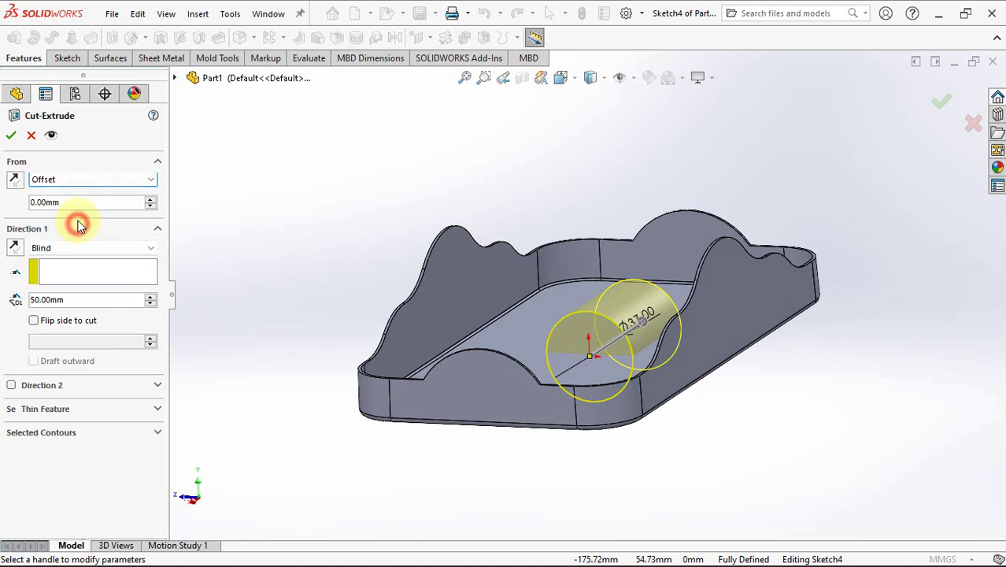
type("105")
key("Return")
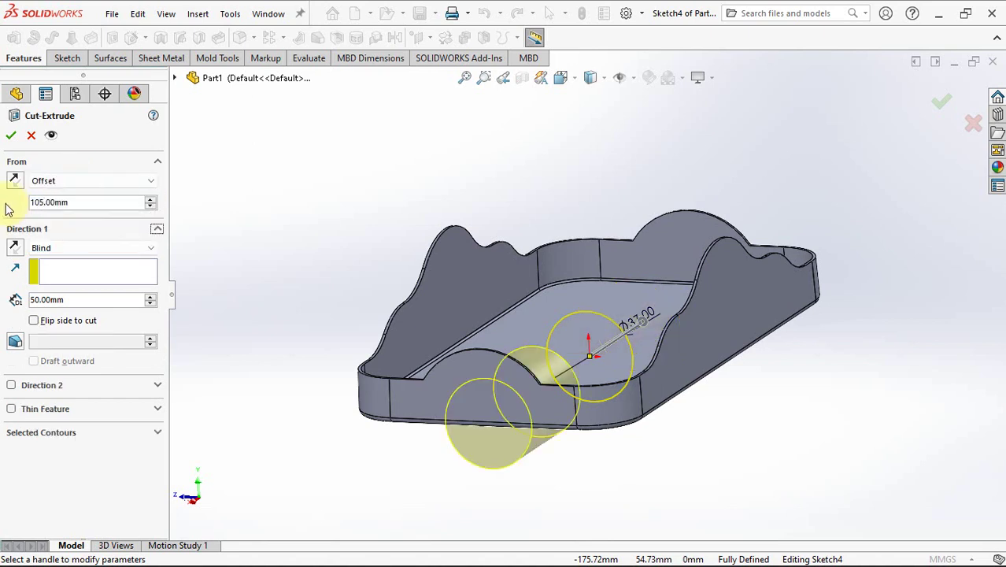
left_click(55, 249)
left_click(55, 259)
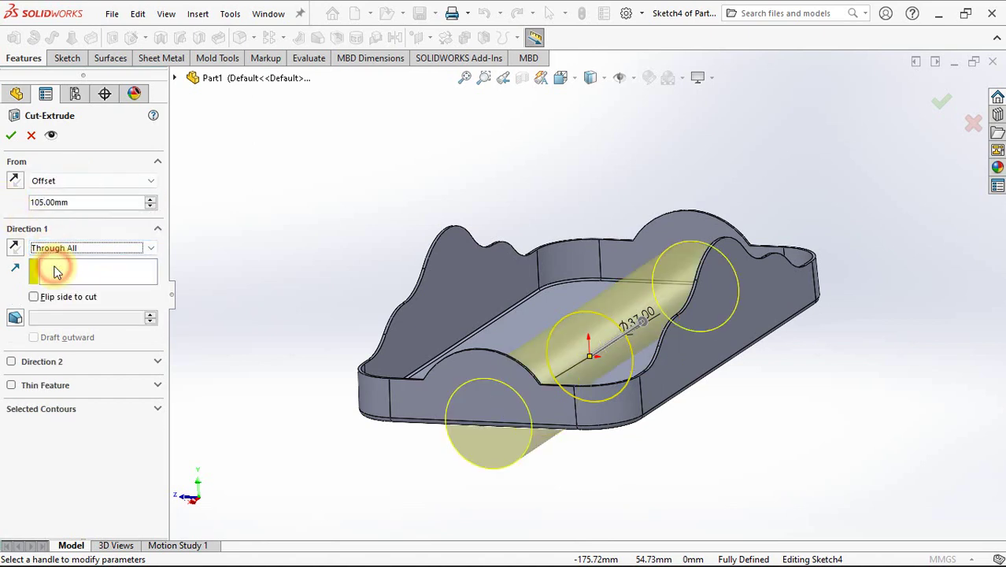
left_click(14, 247)
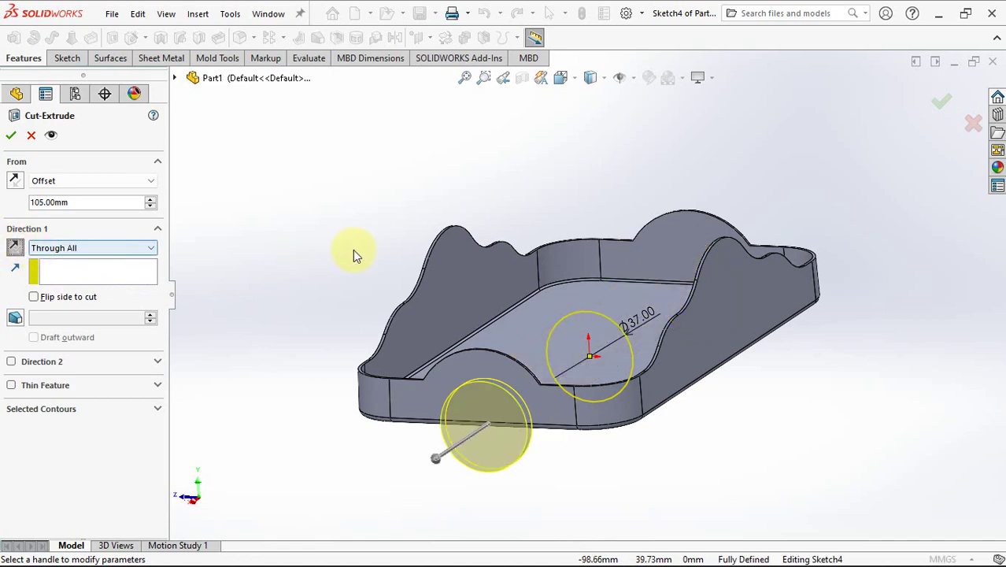
middle_click_drag(353, 249, 323, 189)
left_click(10, 137)
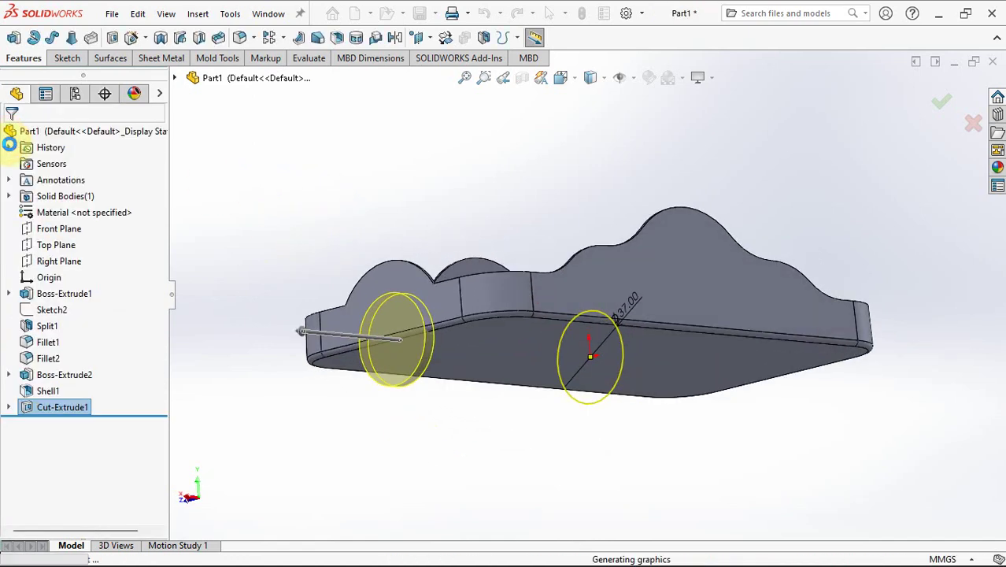
left_click(280, 224)
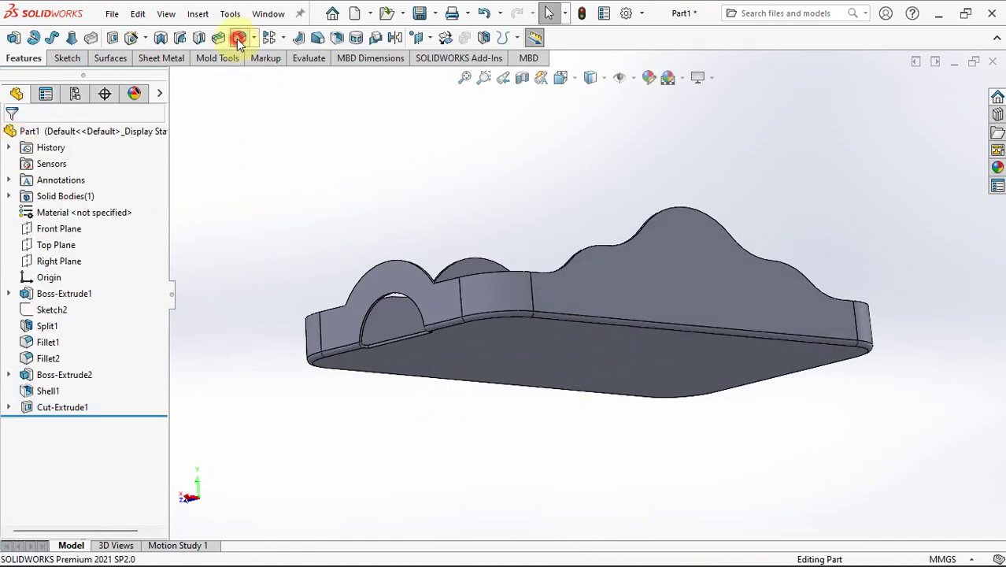
Step: Fillet the lower-left and lower-right edges of the arched opening at 3 mm
left_click(240, 38)
type("3")
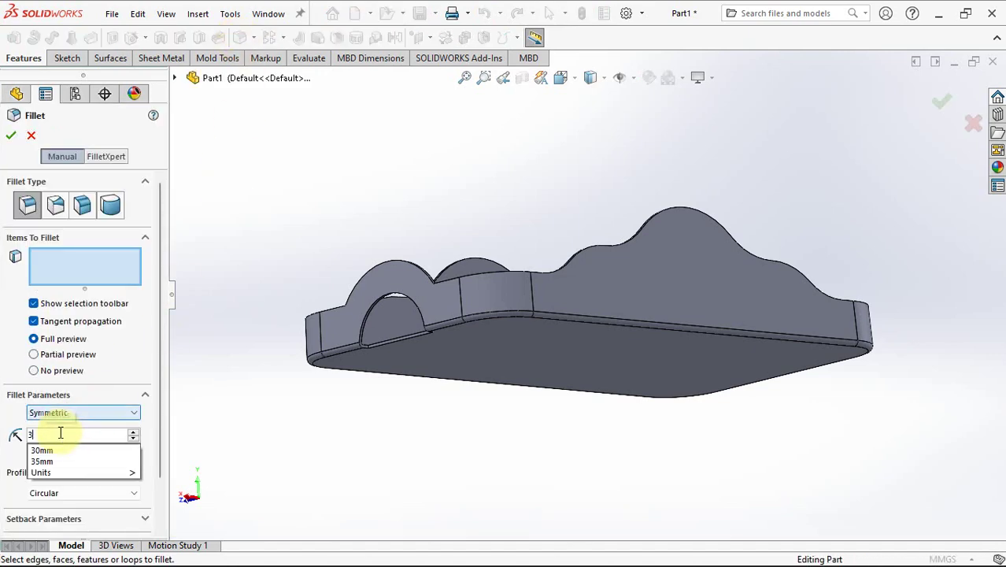
key("Tab")
scroll(520, 346, "down", 5)
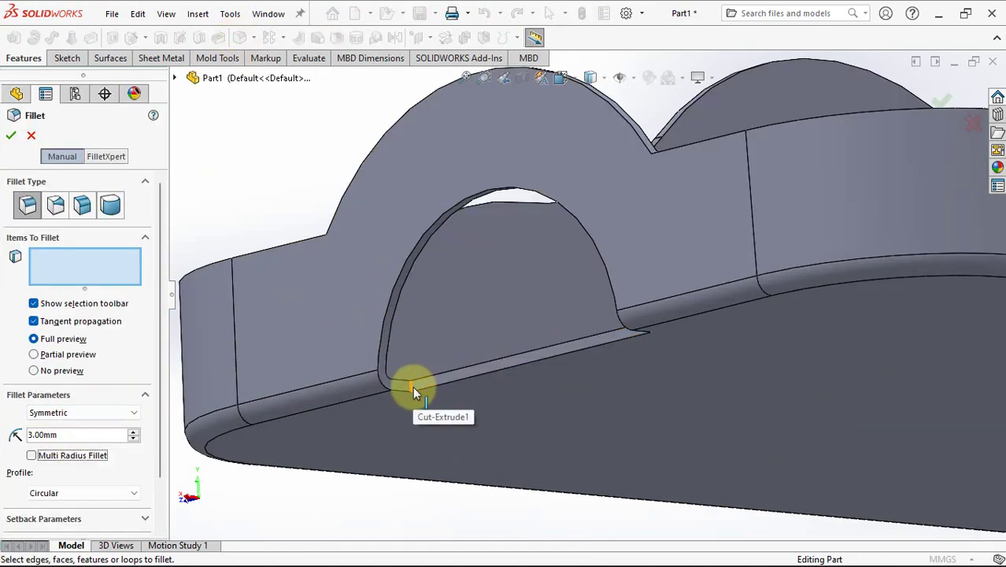
left_click(413, 385)
middle_click_drag(413, 386, 928, 334)
scroll(927, 333, "down", 2)
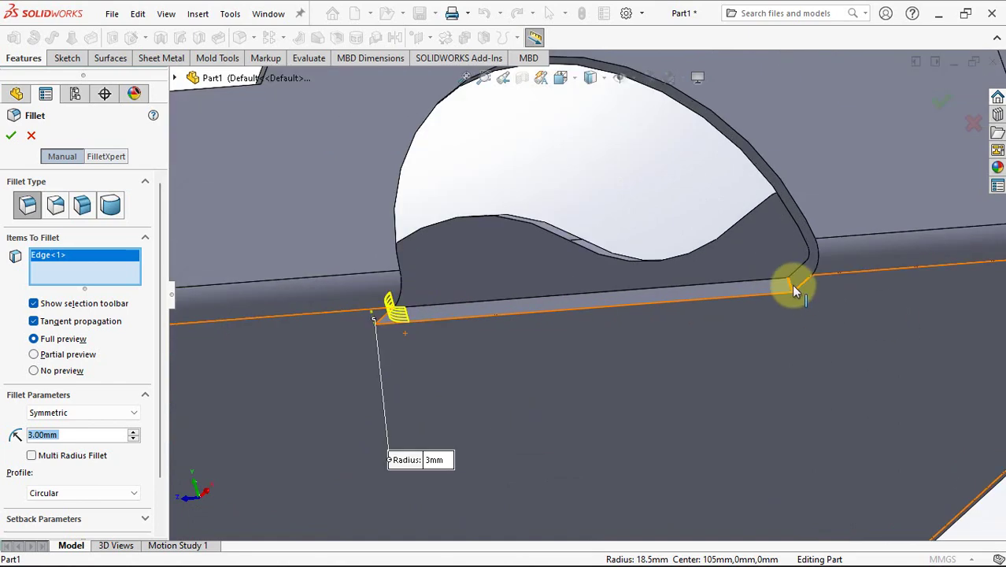
left_click(793, 287)
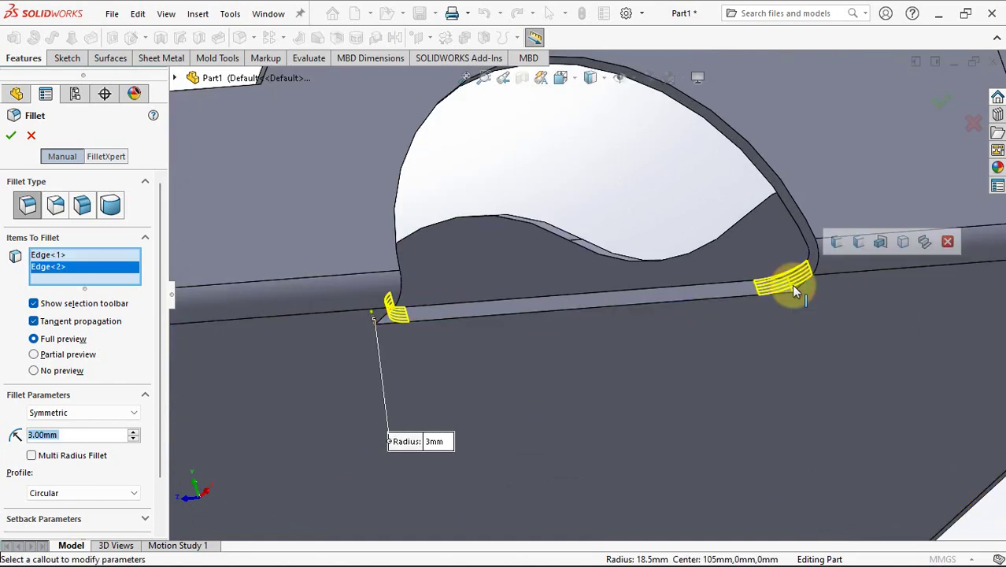
left_click(949, 102)
scroll(898, 139, "up", 3)
middle_click_drag(898, 139, 710, 171)
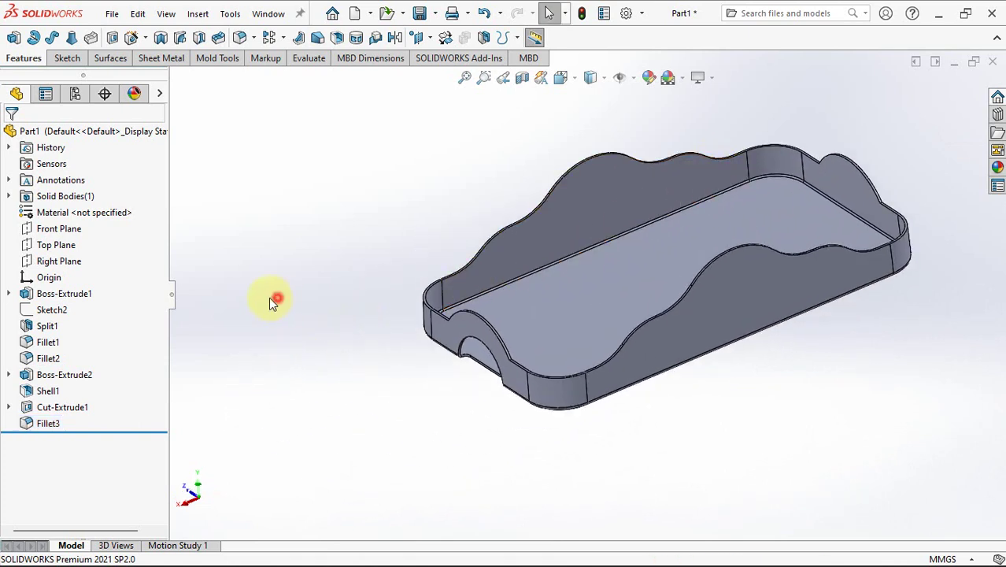
Step: Mirror Cut-Extrude1 and Fillet3 about the Right Plane
left_click(58, 260)
left_click(395, 39)
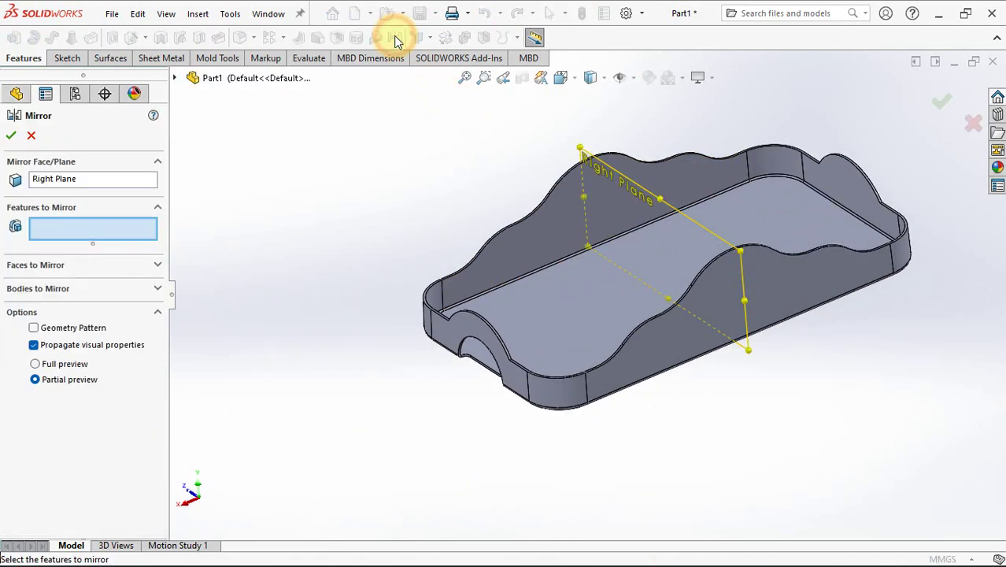
left_click(178, 77)
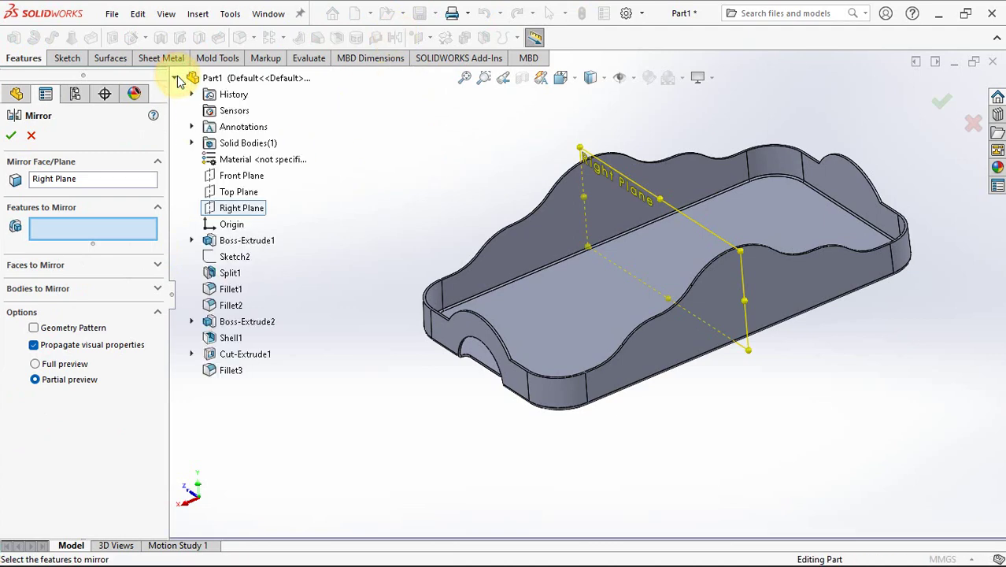
left_click(237, 355)
left_click(228, 372)
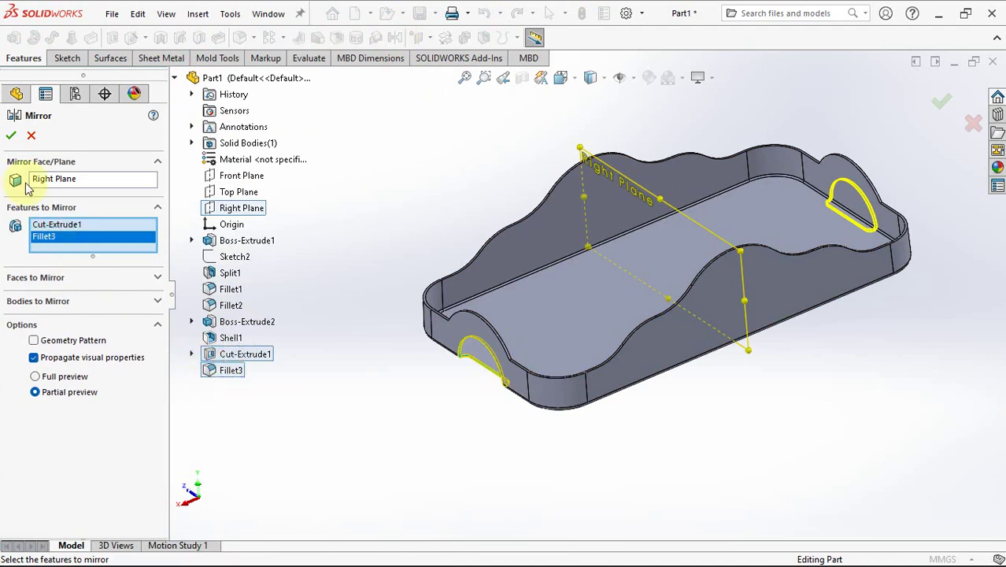
left_click(313, 281)
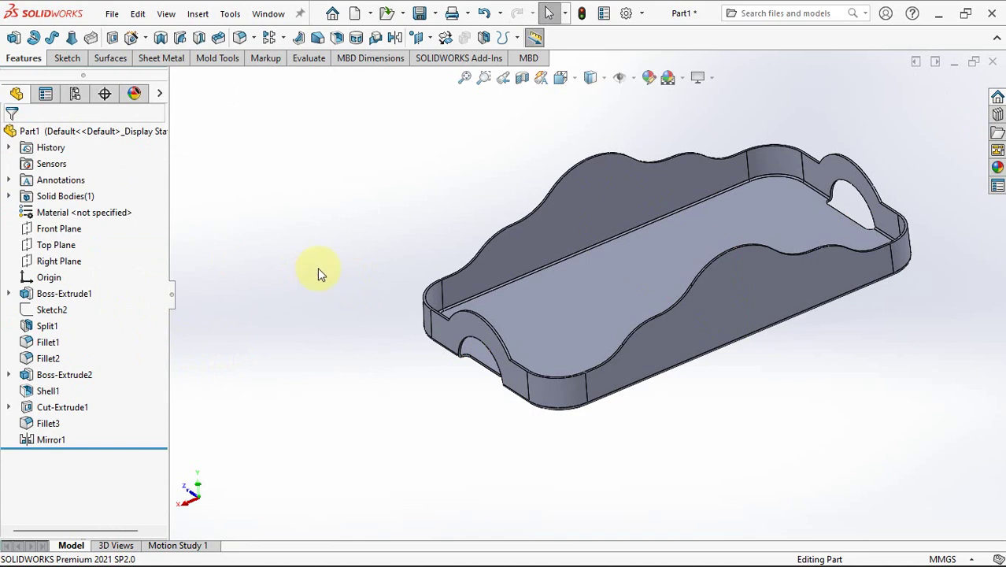
Step: Start a 5 mm fillet and pick the first two handle-notch edges
left_click(241, 40)
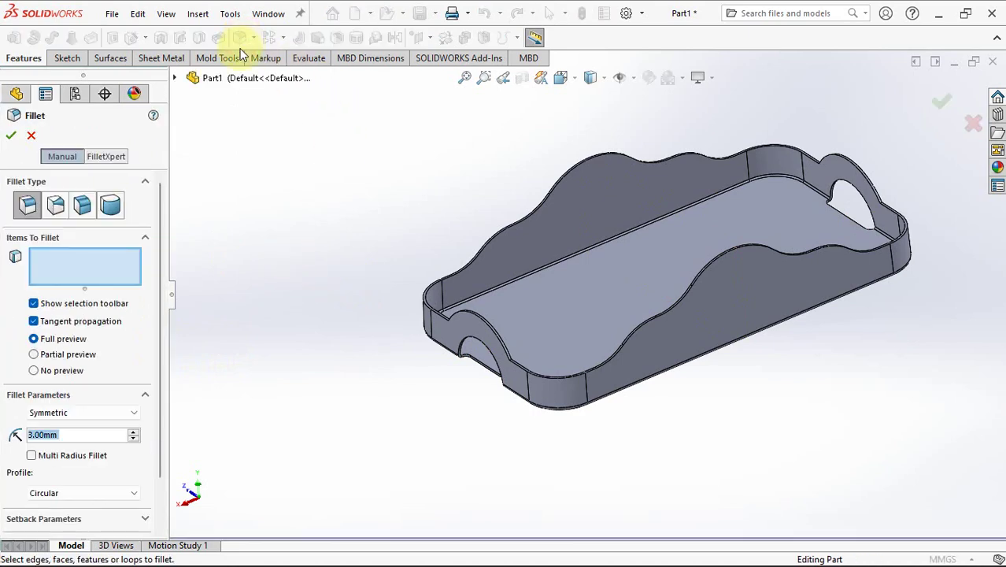
scroll(523, 362, "down", 5)
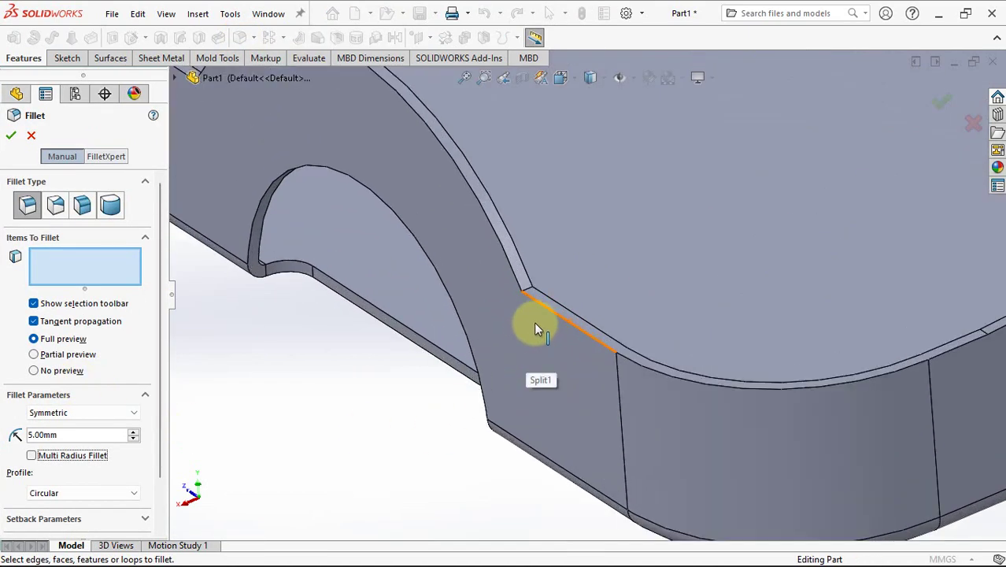
left_click(526, 287)
scroll(523, 285, "up", 5)
middle_click_drag(524, 285, 540, 360)
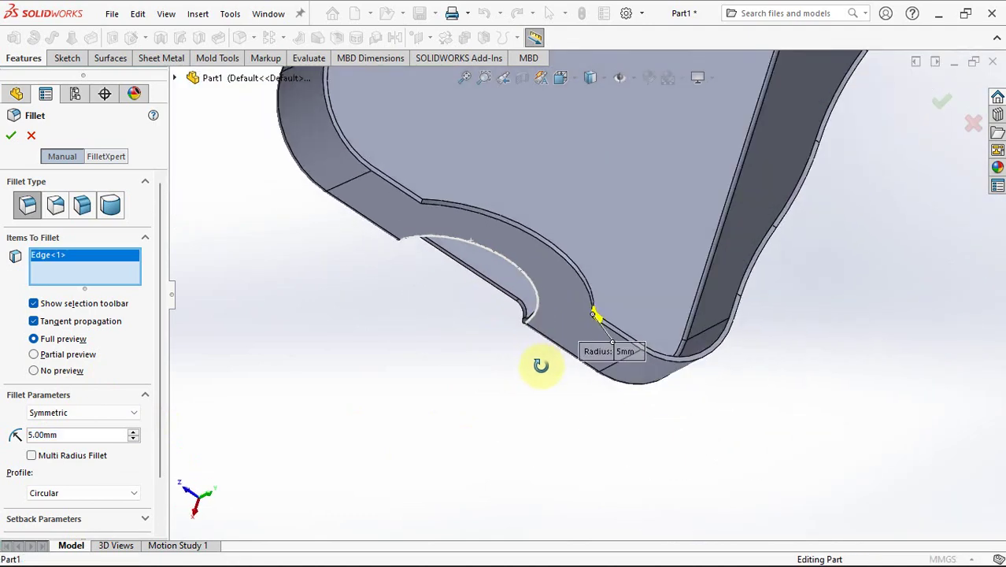
scroll(485, 227, "down", 5)
left_click(487, 261)
scroll(487, 262, "up", 8)
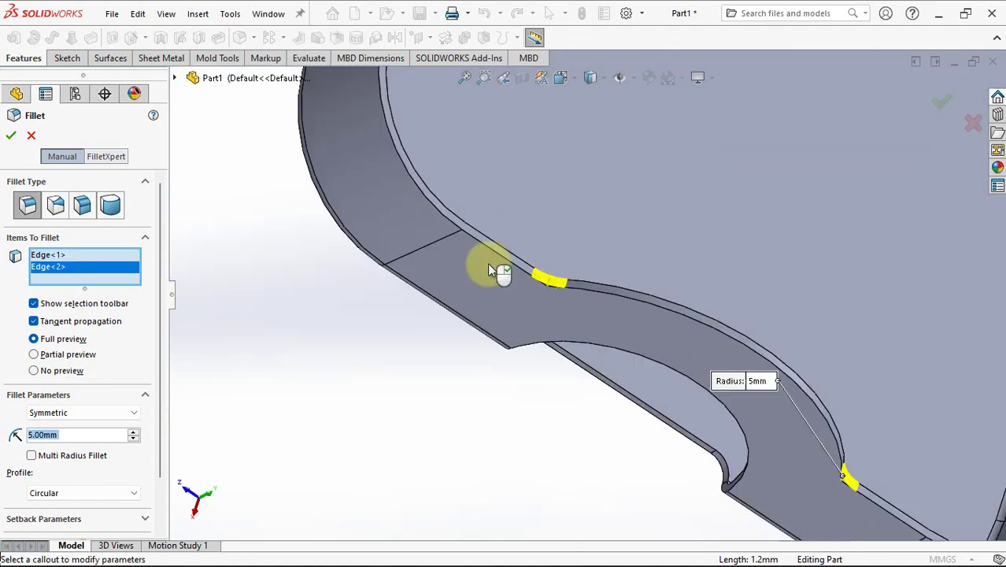
Step: Add the third and fourth notch edges and confirm the 5 mm fillet
middle_click_drag(645, 186, 617, 337)
scroll(517, 251, "down", 10)
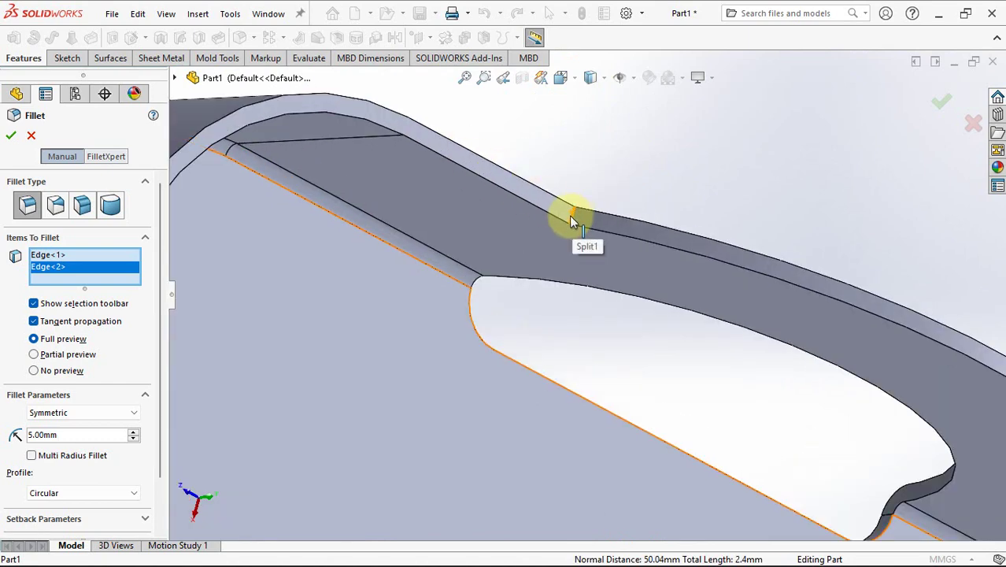
left_click(573, 222)
scroll(573, 221, "up", 6)
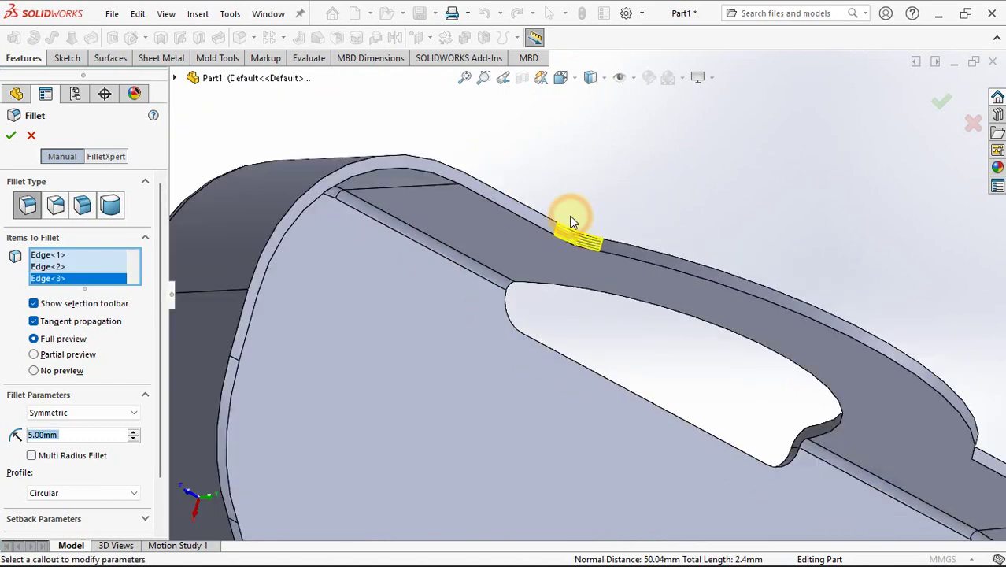
middle_click_drag(573, 221, 530, 199)
scroll(732, 364, "down", 8)
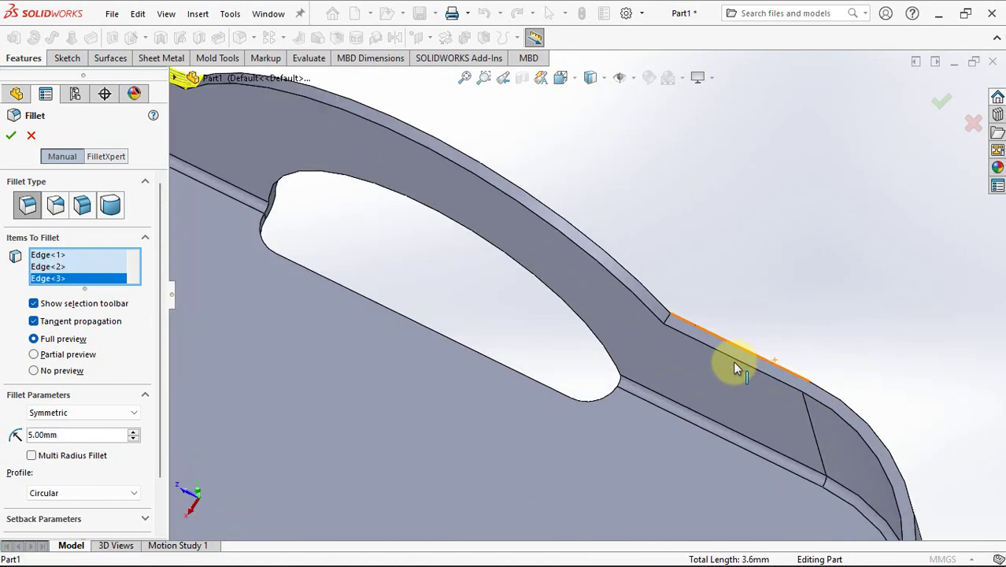
left_click(666, 321)
left_click(943, 101)
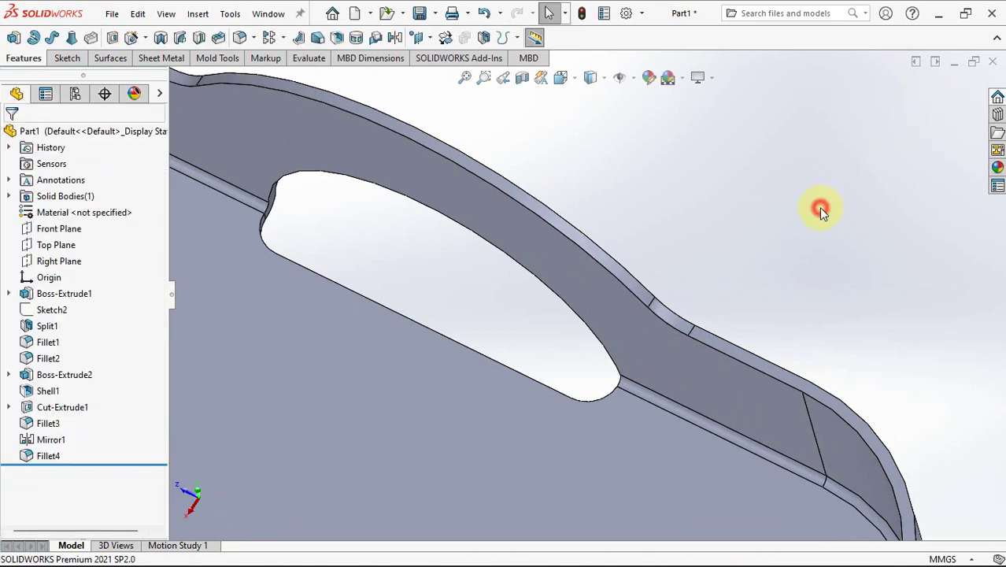
scroll(814, 220, "up", 10)
middle_click_drag(813, 225, 395, 158)
scroll(491, 400, "down", 5)
scroll(275, 97, "down", 4)
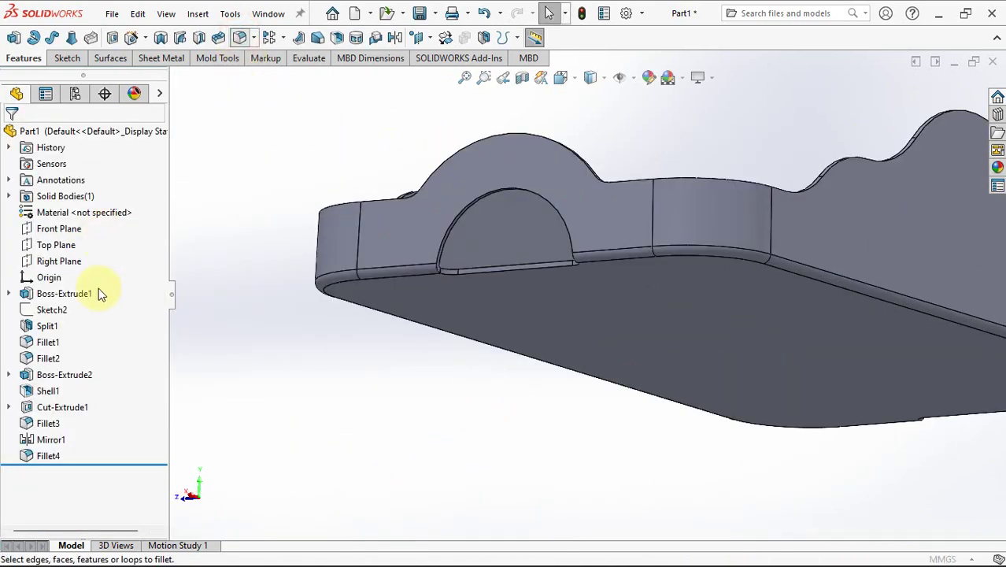
Step: Add Fillet5: 0.8 mm rounds on the tray's arch cut-out edge, wavy rim edge and notch edge
key("Return")
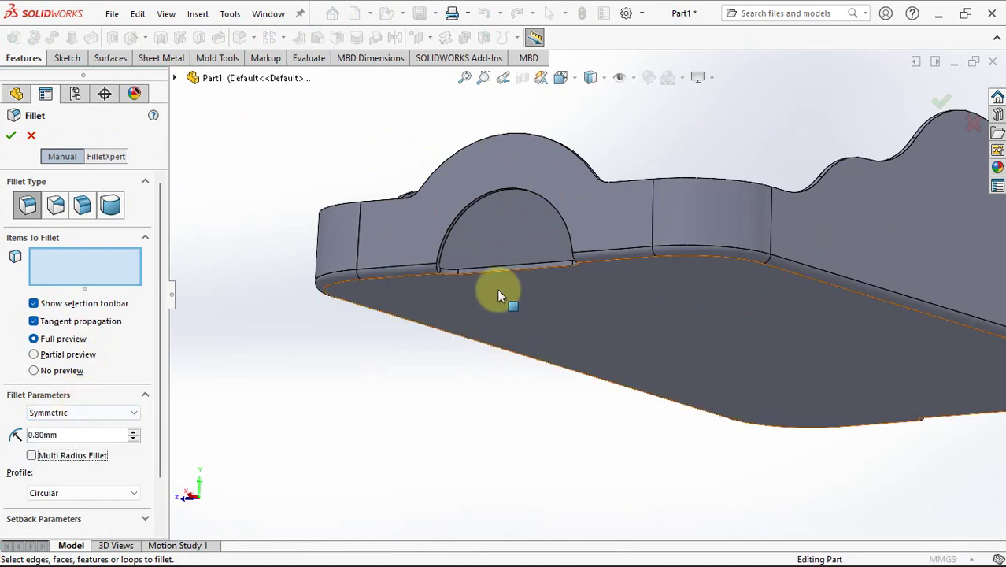
scroll(440, 278, "down", 3)
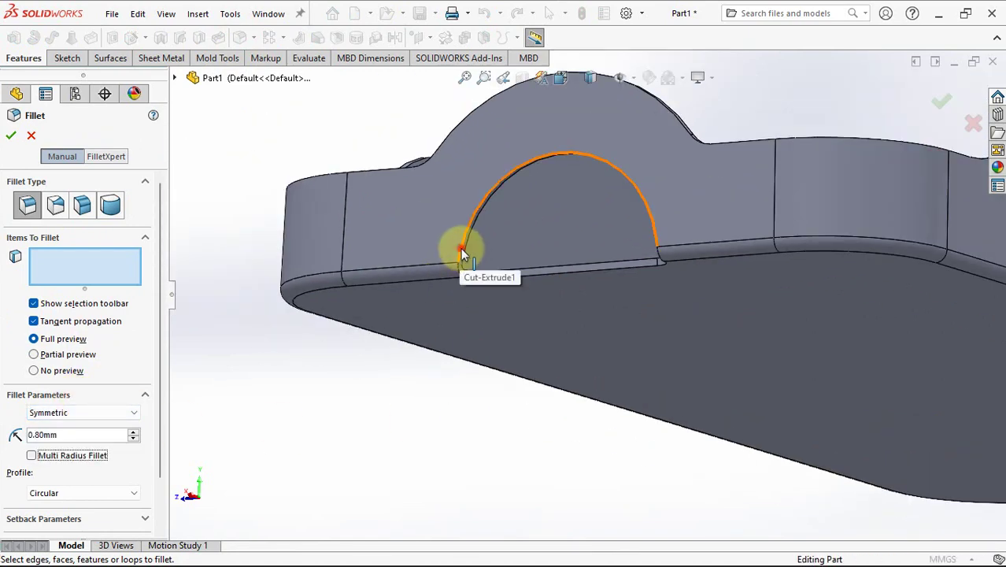
left_click(462, 252)
middle_click_drag(462, 252, 782, 262)
left_click(558, 268)
scroll(562, 265, "down", 4)
scroll(782, 262, "up", 5)
middle_click_drag(696, 233, 613, 196)
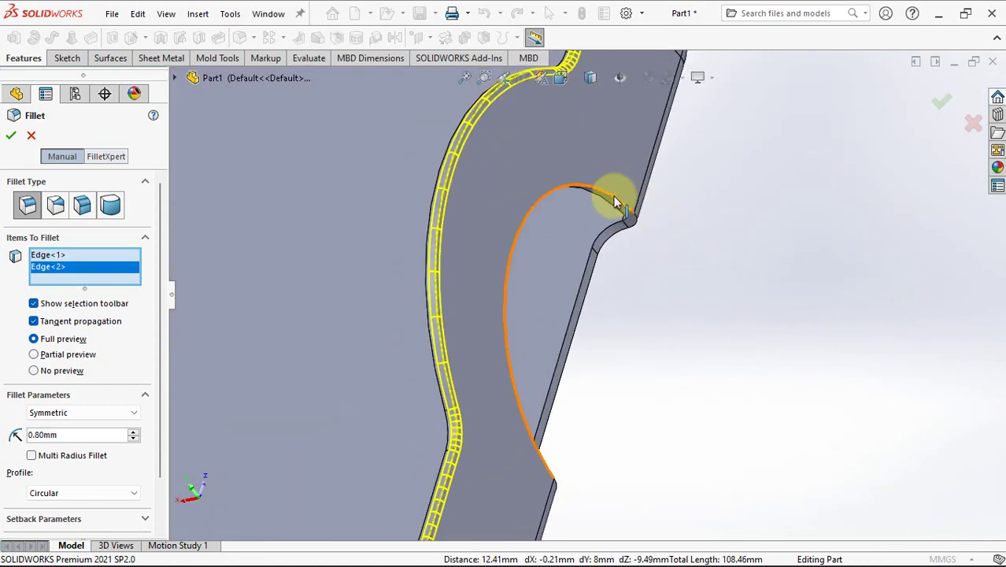
left_click(613, 197)
left_click(941, 101)
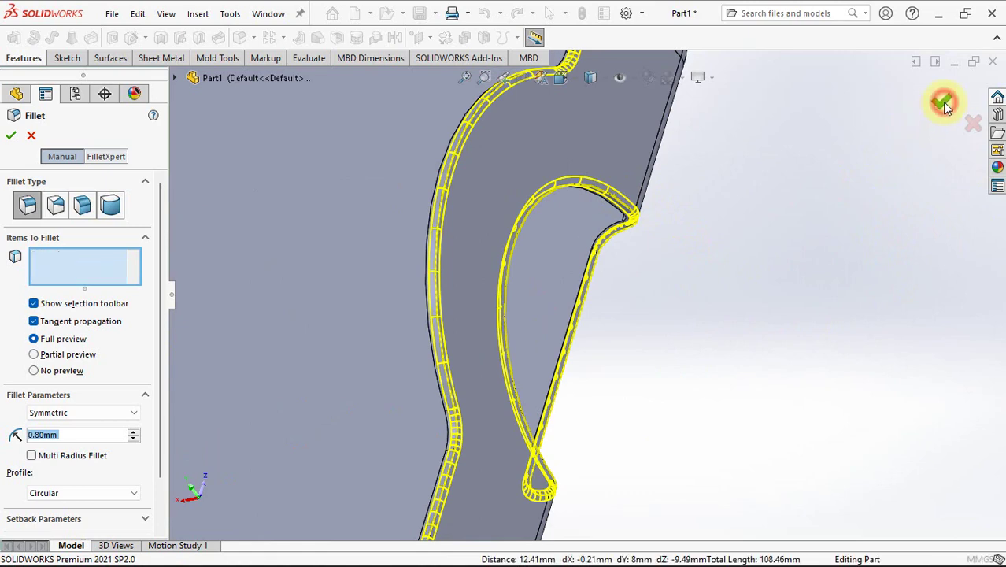
scroll(857, 181, "down", 5)
middle_click_drag(836, 206, 771, 282)
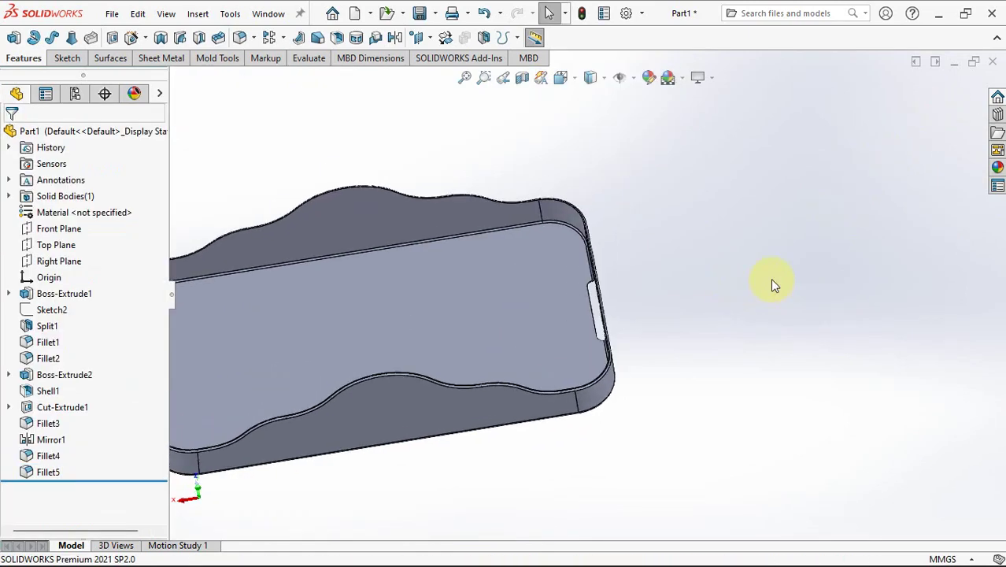
Step: Start Sketch5 on the inner floor face and offset Sketch1's rectangle outline 1.25 mm inward
left_click(498, 283)
left_click(566, 238)
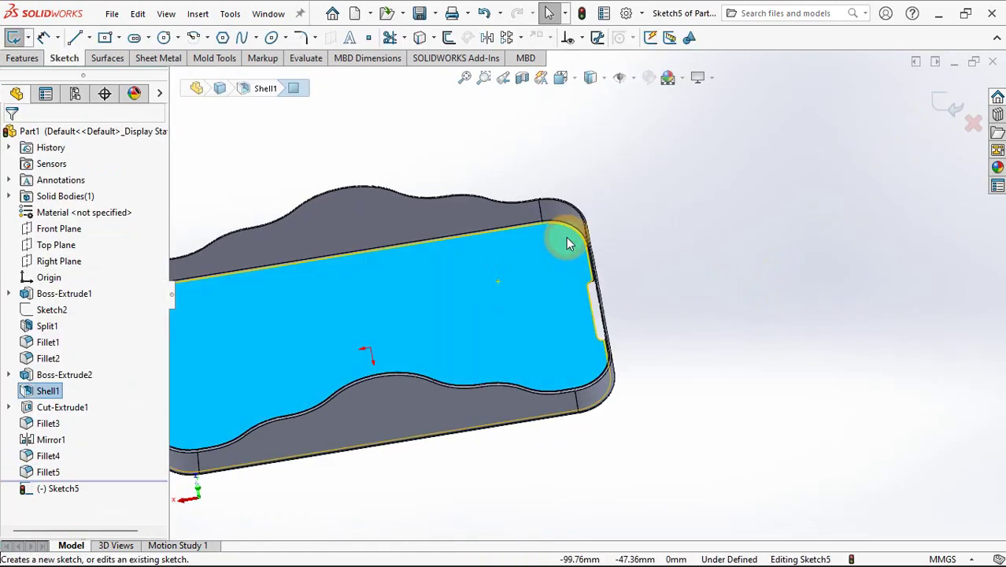
left_click(221, 288)
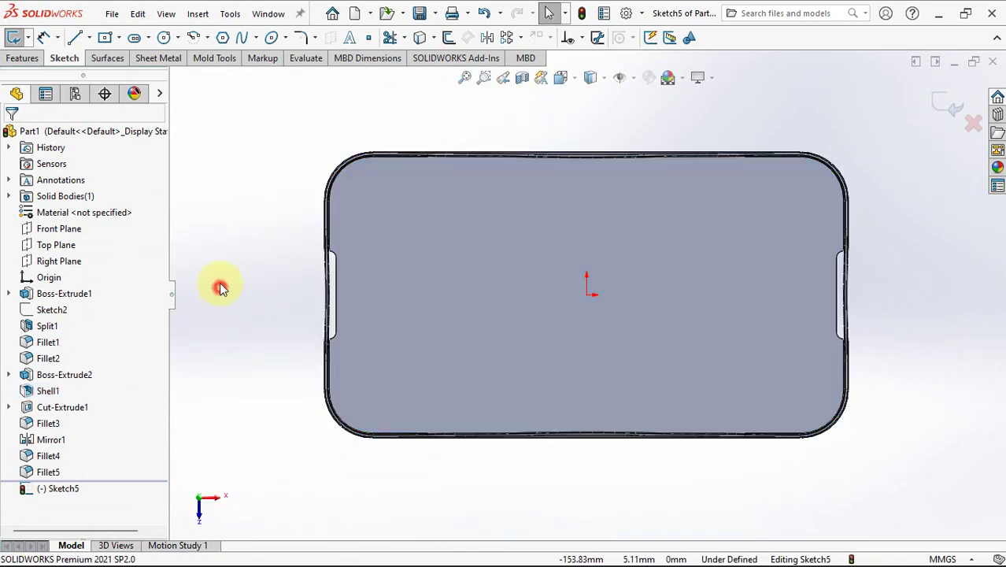
left_click(9, 293)
left_click(49, 310)
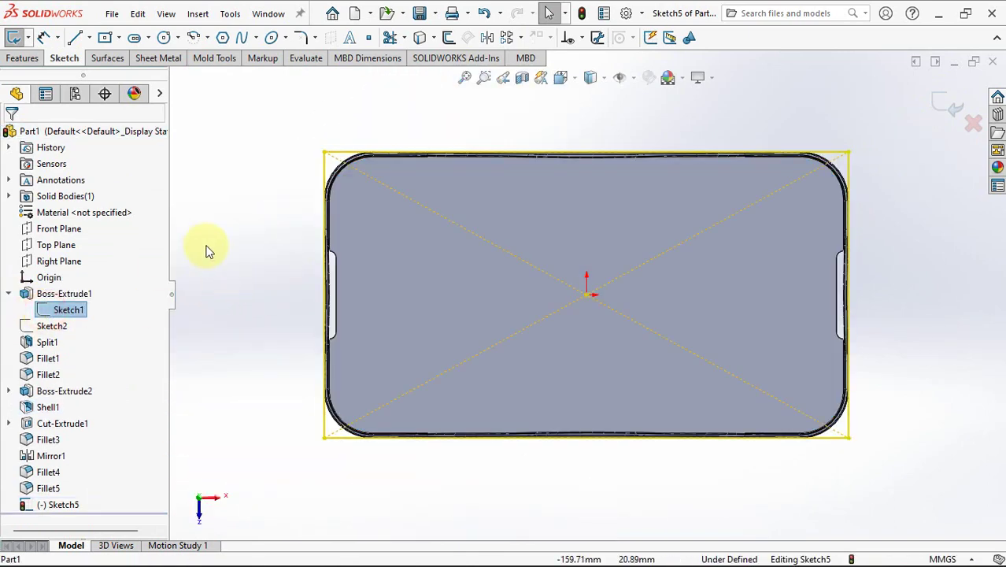
left_click(449, 38)
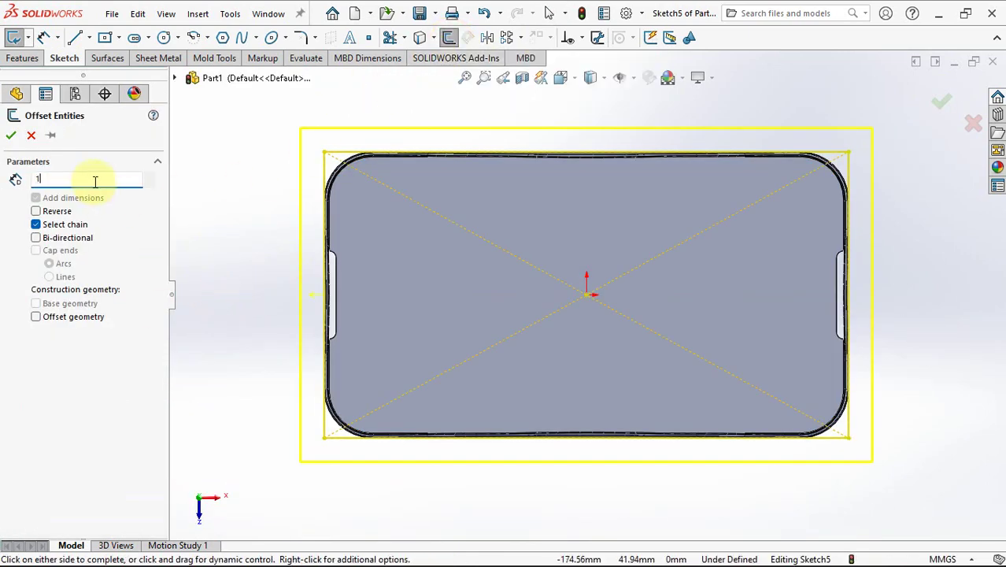
key("Return")
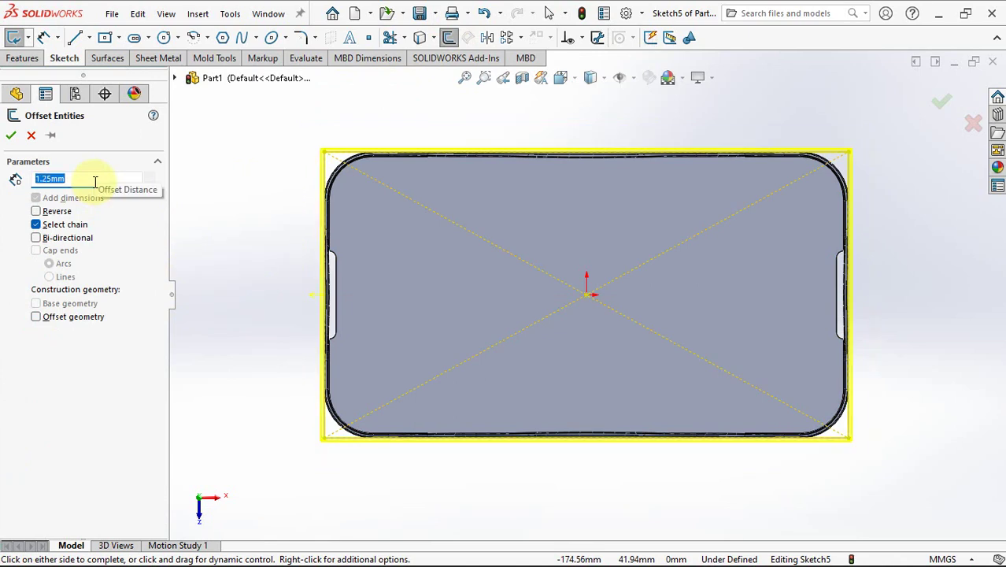
left_click(36, 211)
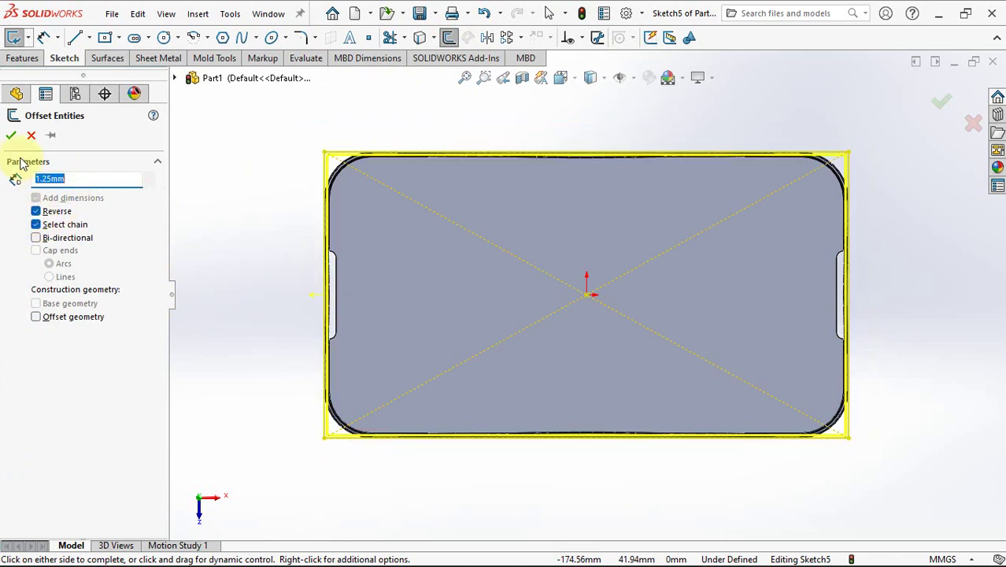
middle_click_drag(222, 260, 221, 140)
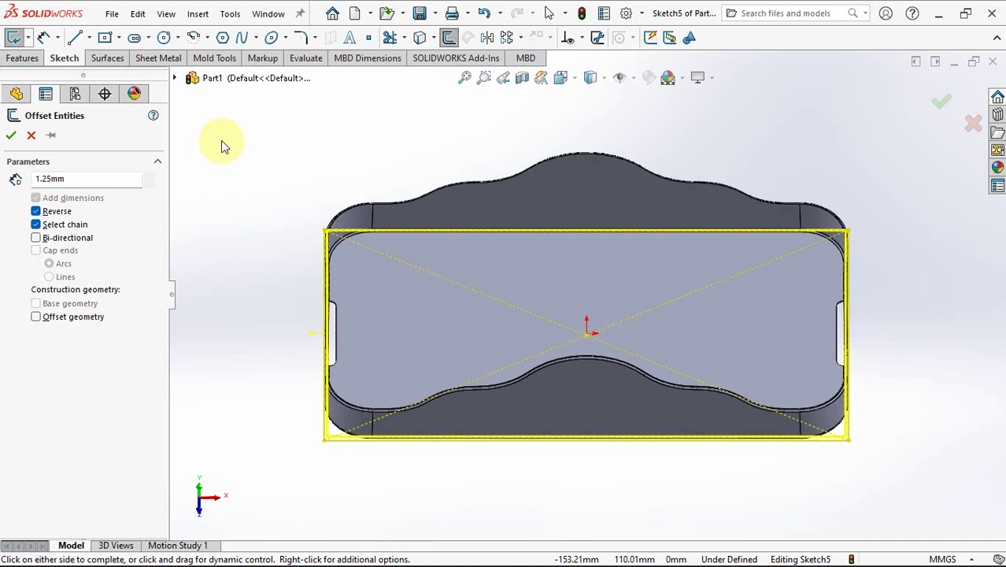
left_click(23, 60)
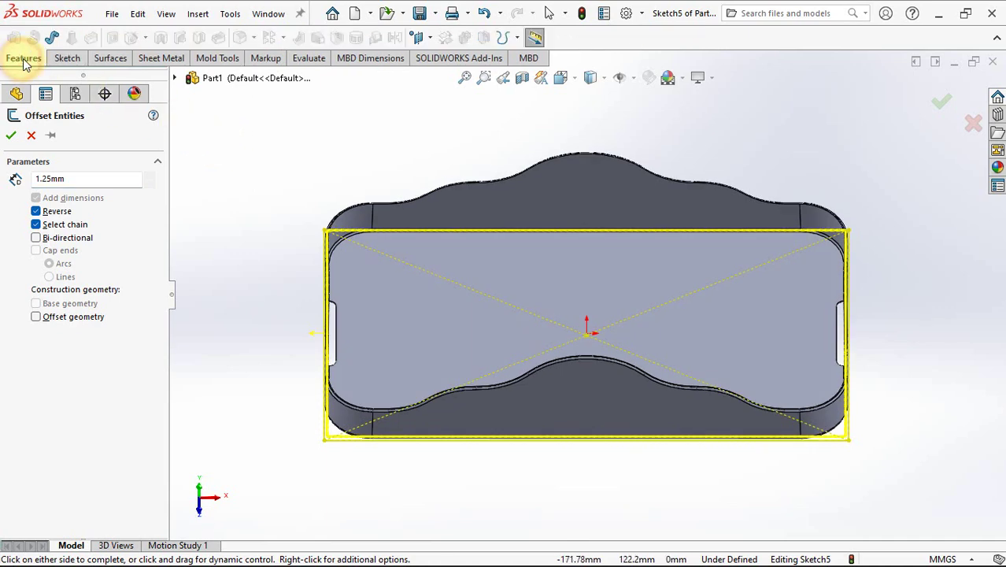
left_click(11, 134)
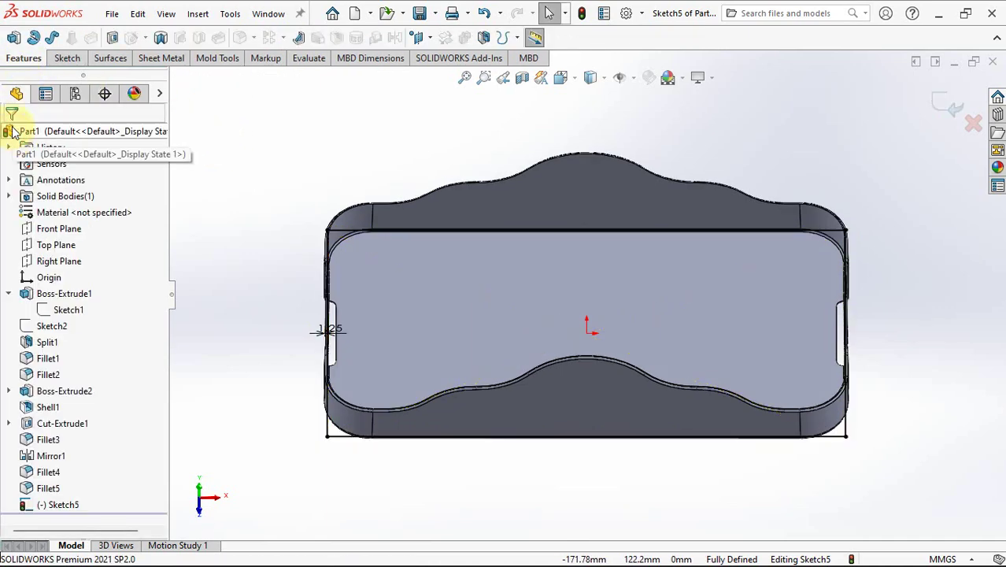
Step: Extrude the offset outline 85 mm as a separate, unmerged body with a 1.5° draft
left_click(13, 39)
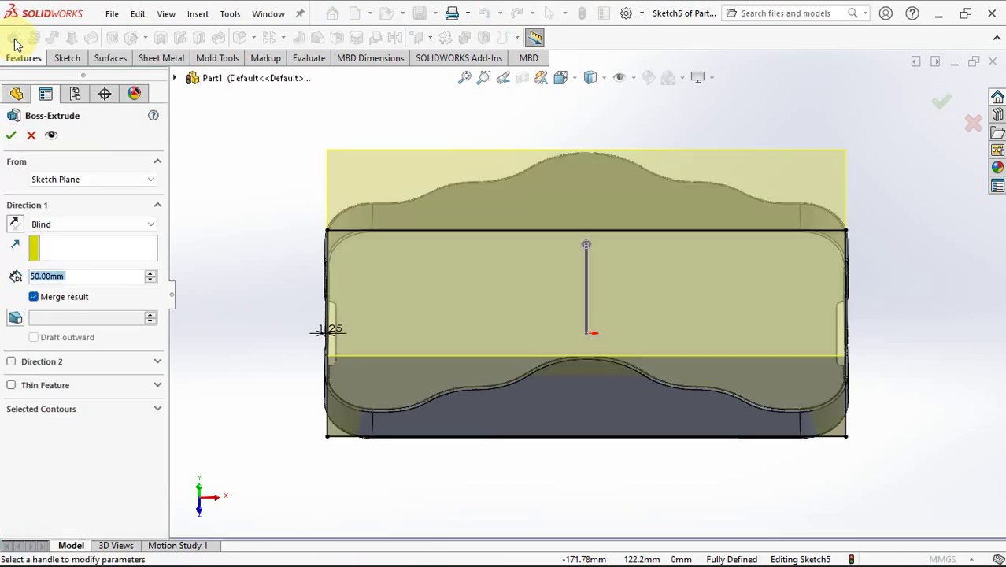
type("85")
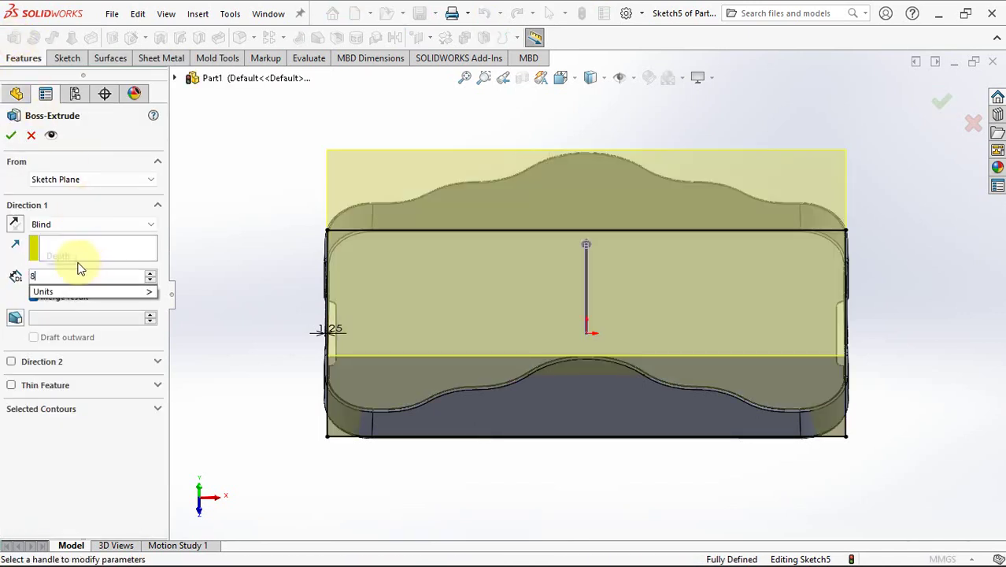
key("Return")
left_click(33, 297)
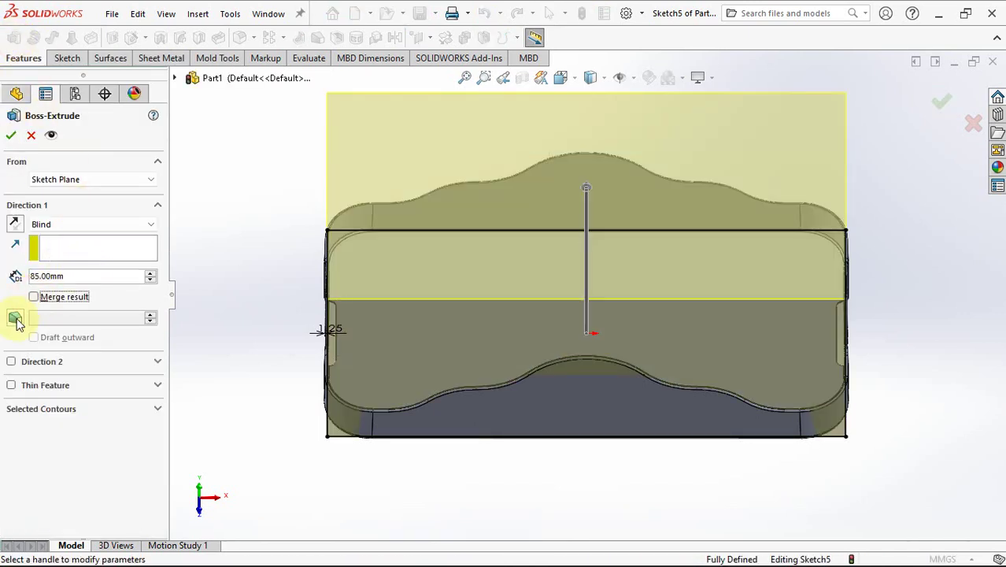
left_click(15, 318)
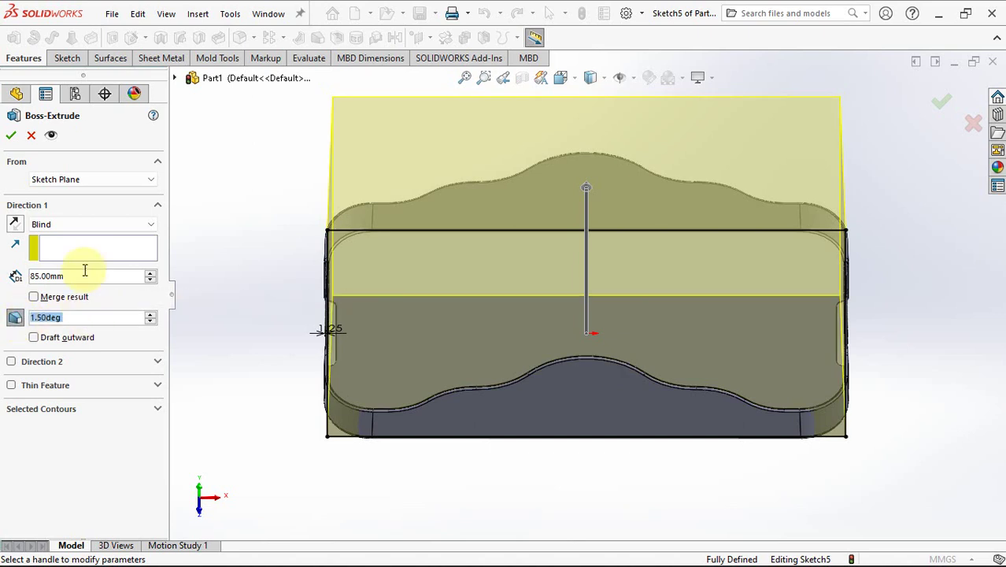
left_click(12, 136)
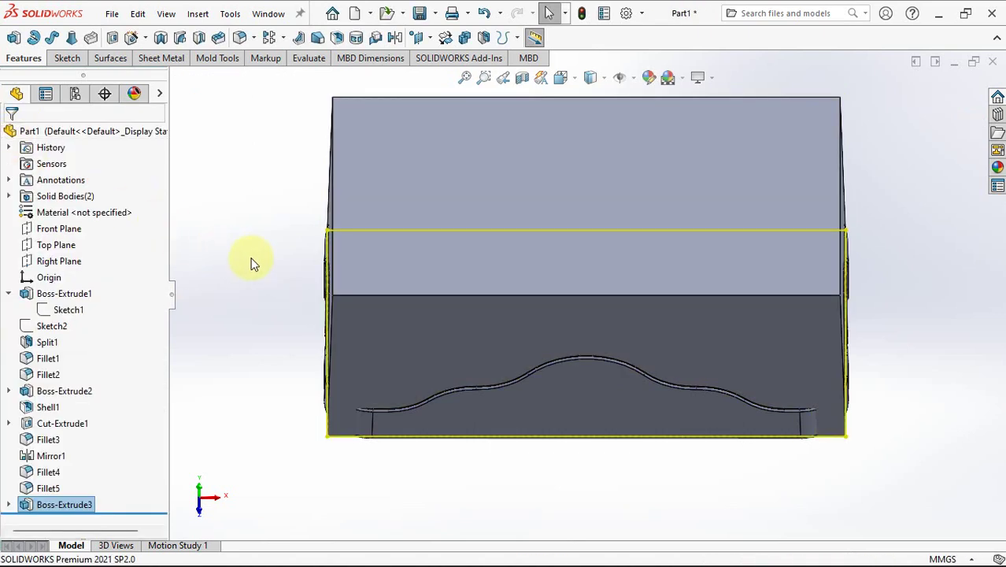
Step: Clear the selection, angle the view and select the Front Plane
left_click(252, 264)
middle_click_drag(252, 263, 250, 153)
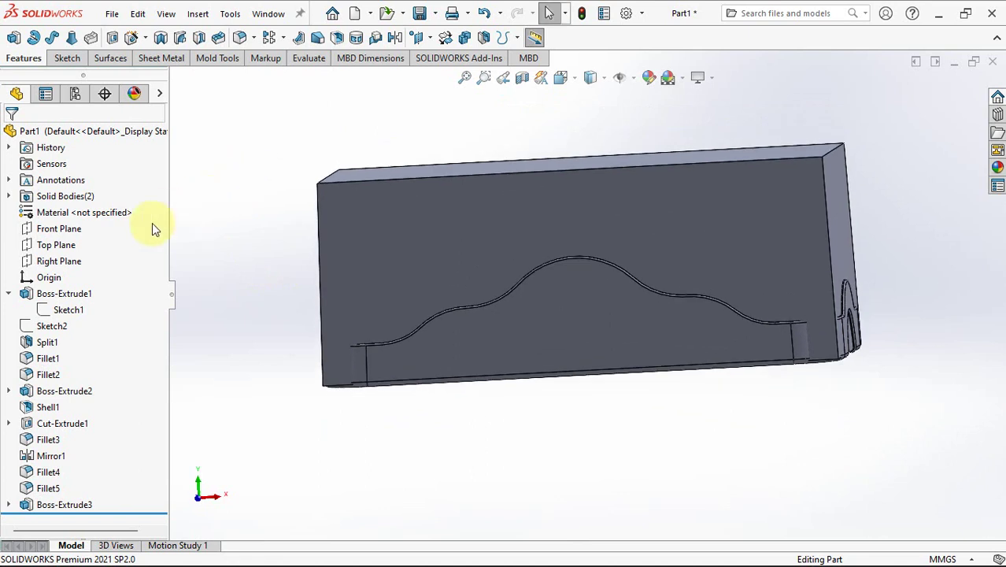
left_click(59, 228)
Step: Start a Front Plane sketch with a vertical centerline running down through the part
left_click(60, 214)
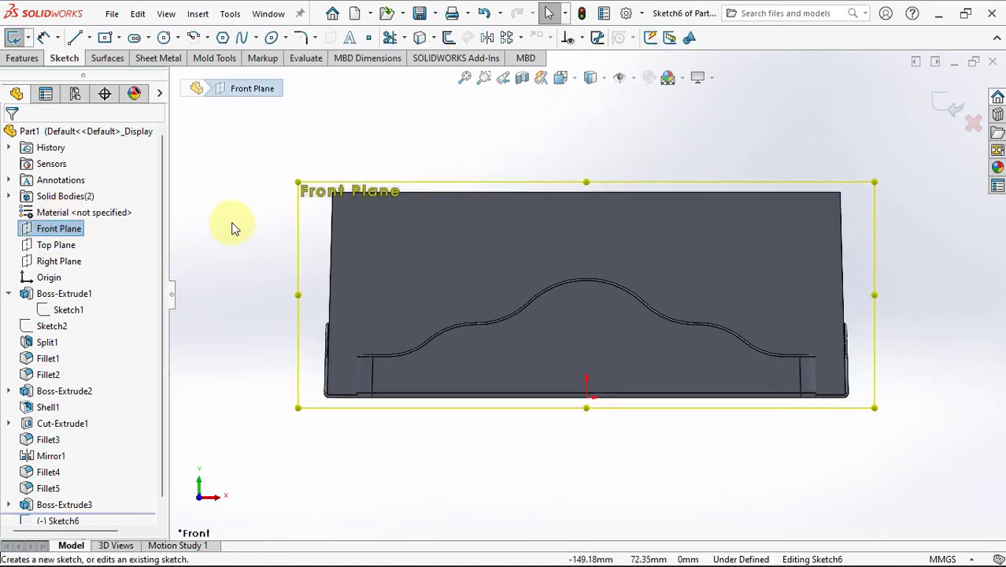
left_click(85, 37)
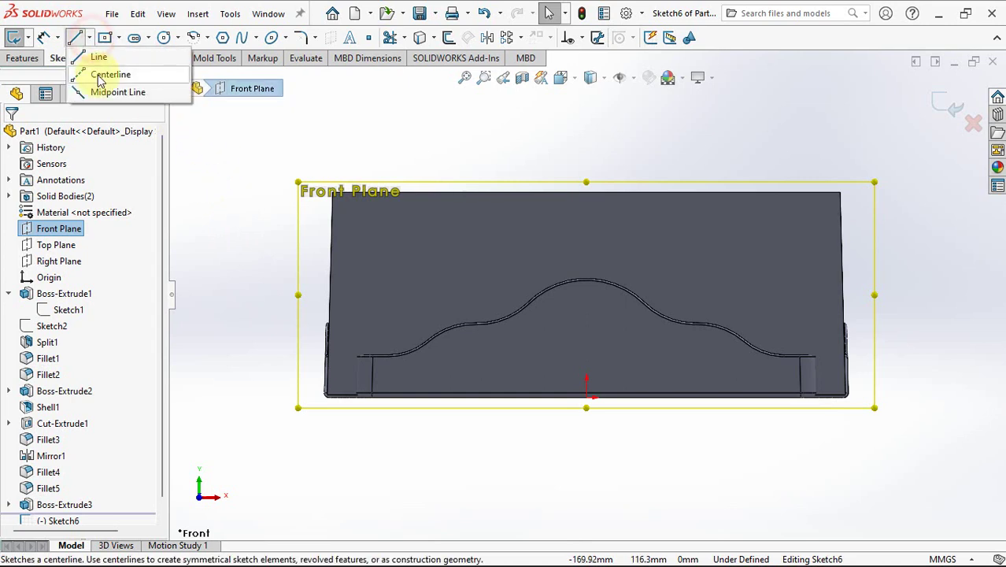
left_click(93, 72)
left_click(587, 192)
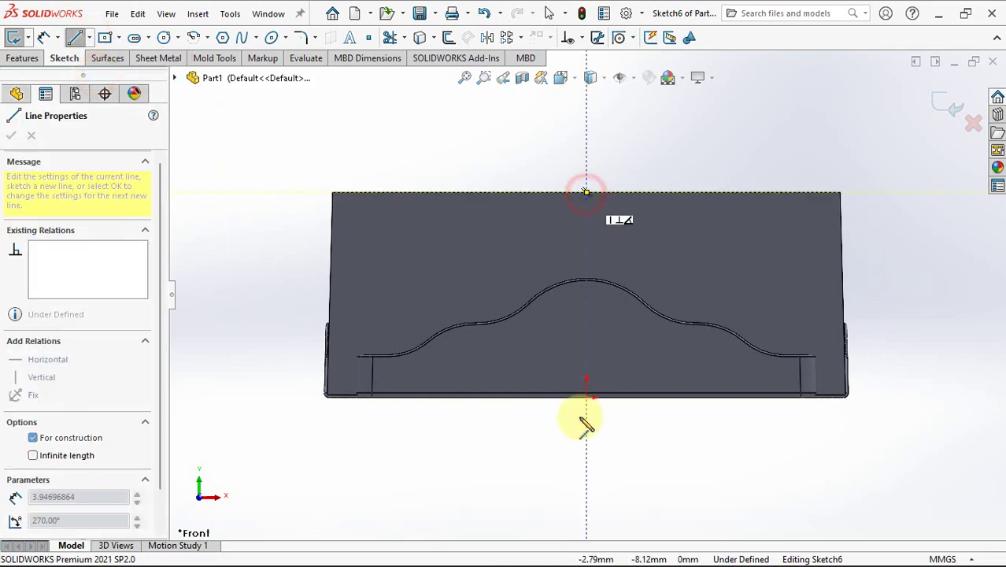
left_click(586, 396)
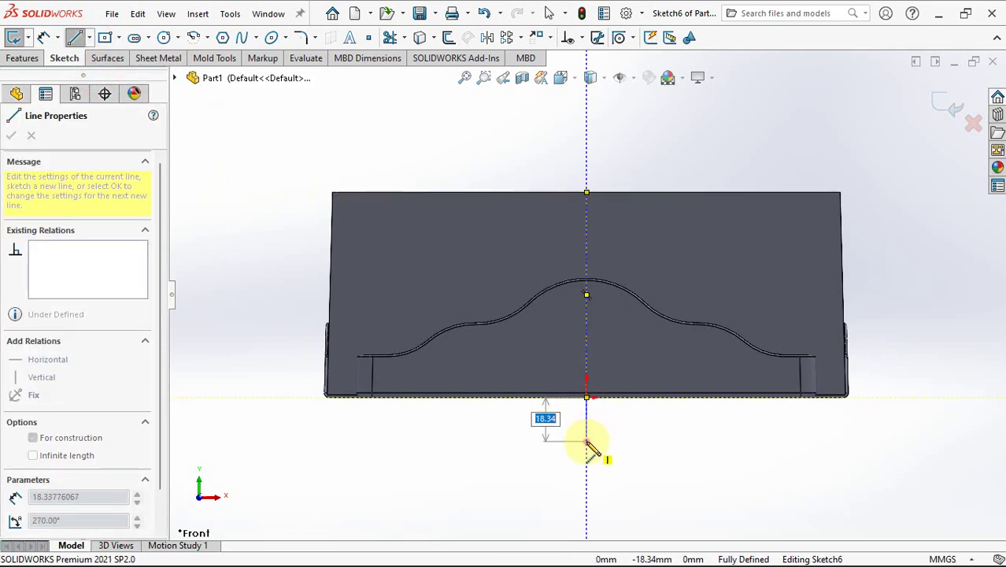
double_click(586, 440)
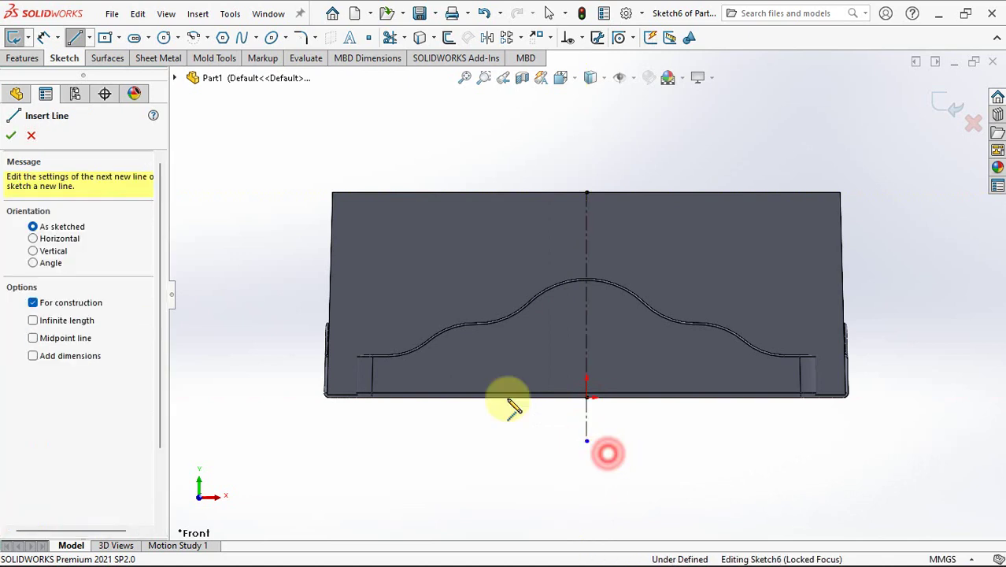
Step: Draw a centre-point arc centred on the centerline's lower end, spanning the part's left to right edge
left_click(195, 38)
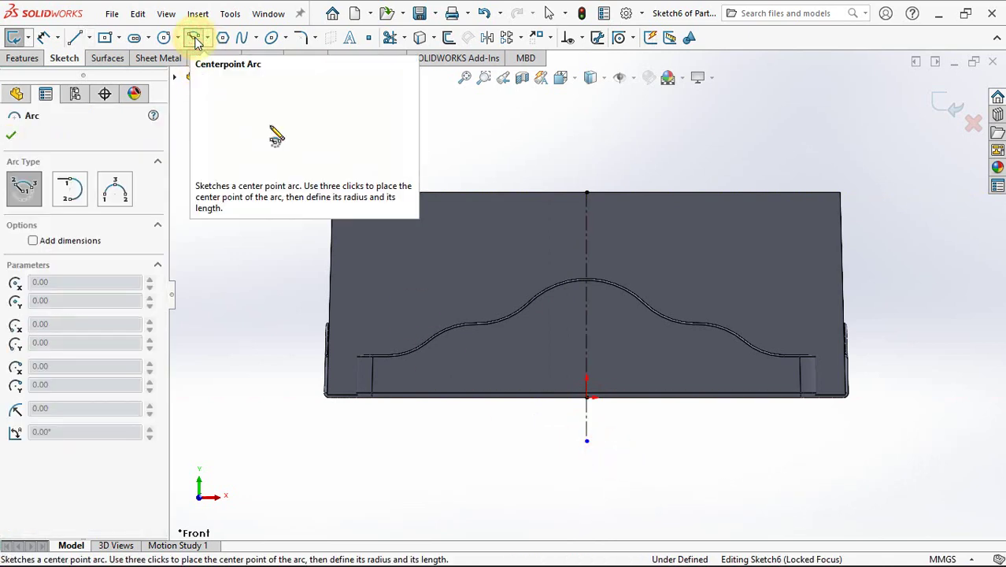
left_click(587, 441)
left_click(334, 248)
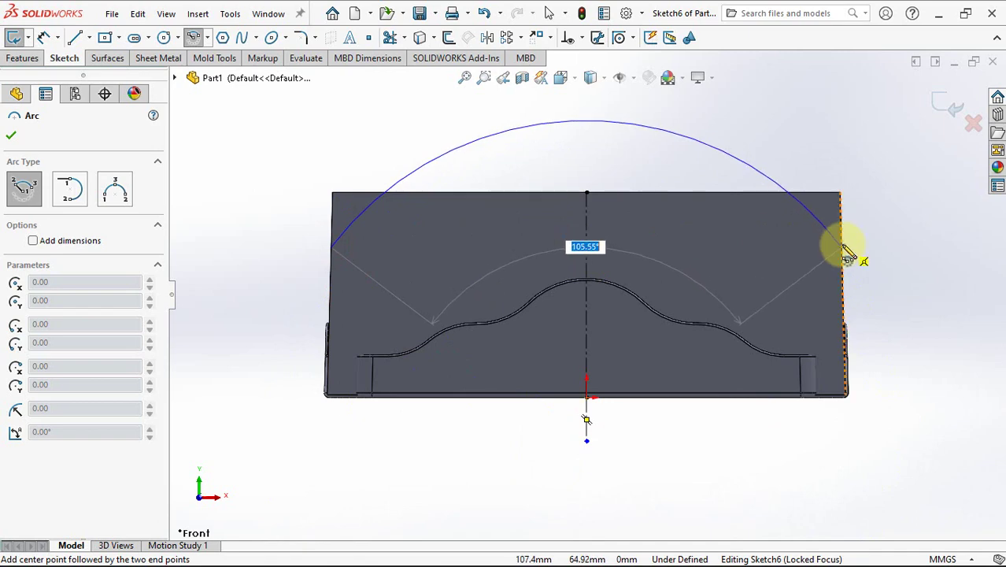
left_click(843, 248)
right_click(848, 260)
left_click(849, 260)
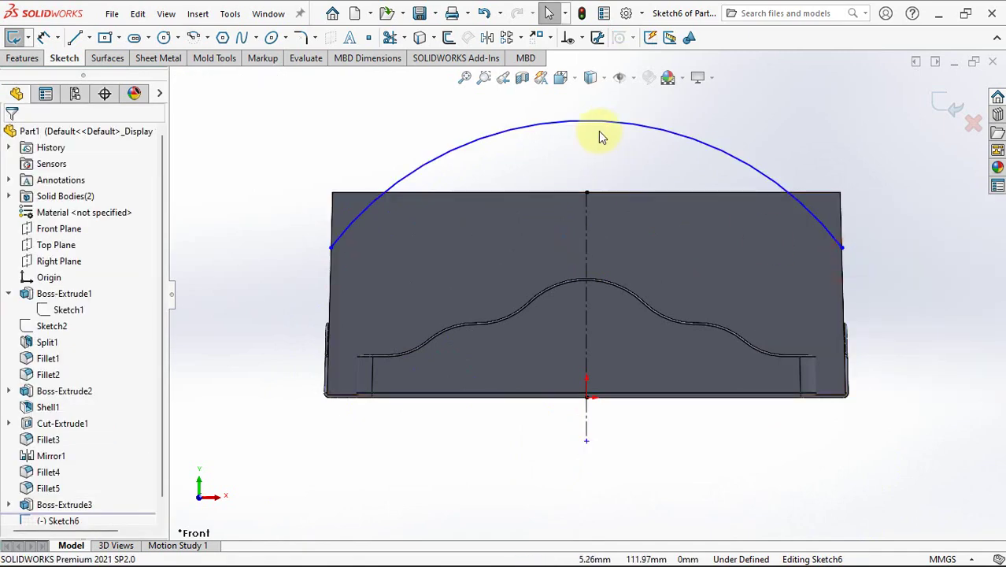
Step: Put the arc's midpoint on the centerline top and make its endpoints horizontal
left_click(598, 136)
left_click(586, 193, "ctrl")
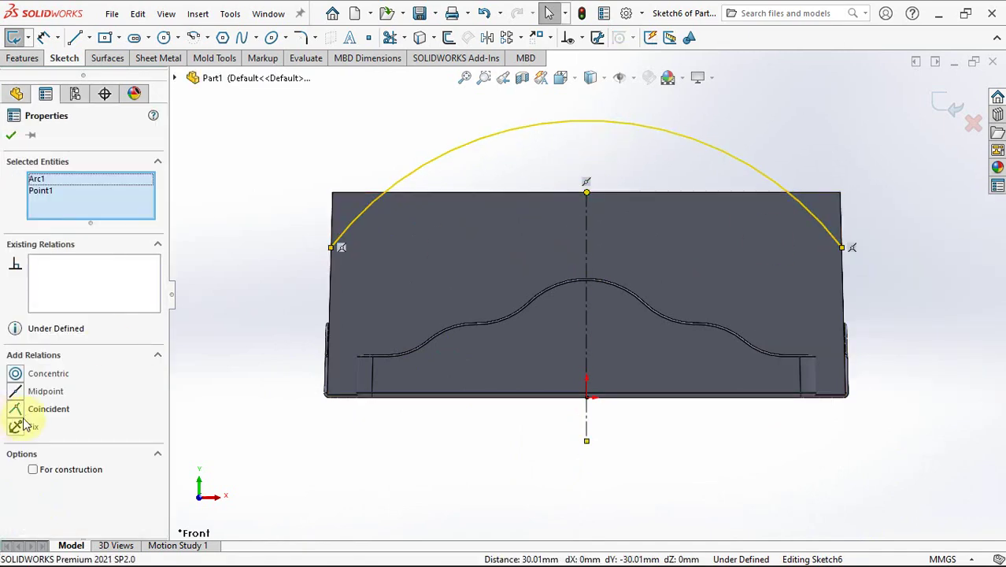
left_click(15, 393)
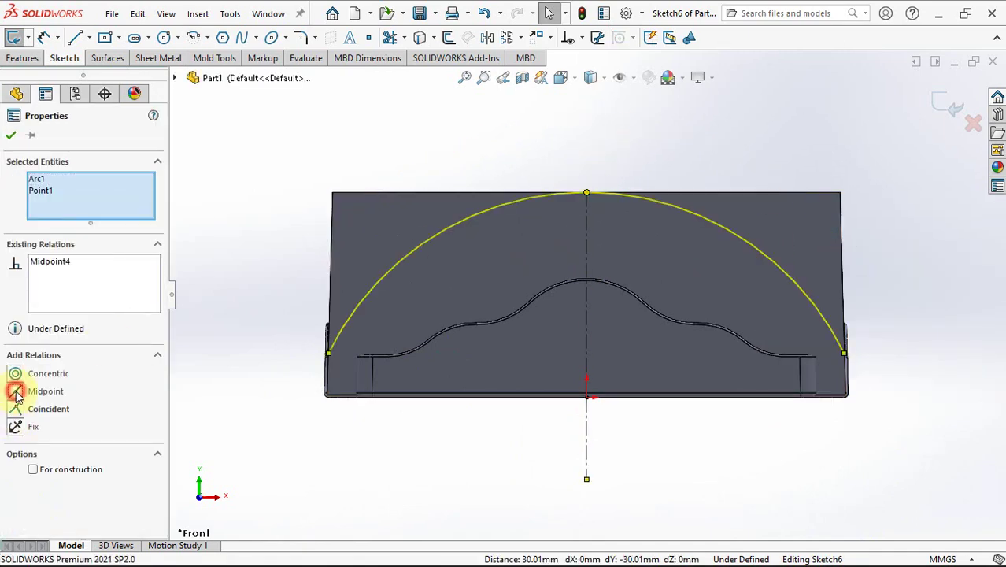
left_click(329, 354)
left_click(845, 354, "ctrl")
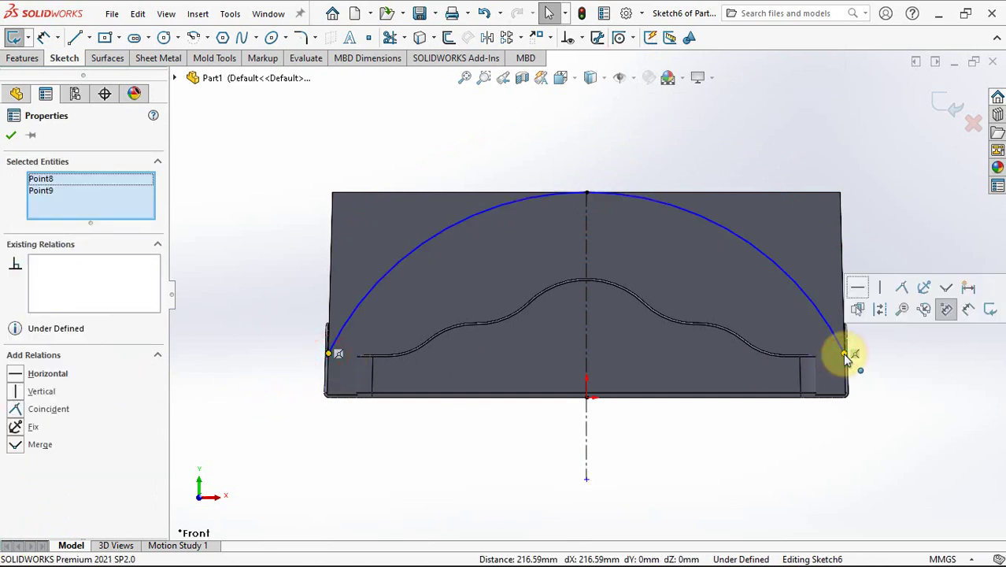
left_click(857, 286)
Step: Dimension the arc's left endpoint 75 mm above the part's bottom edge
left_click(43, 37)
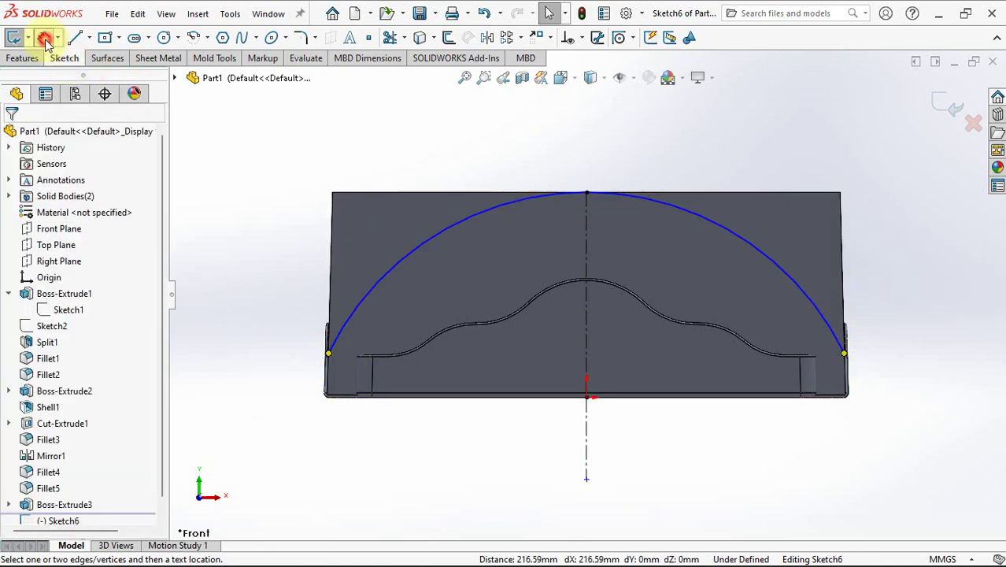
left_click(329, 354)
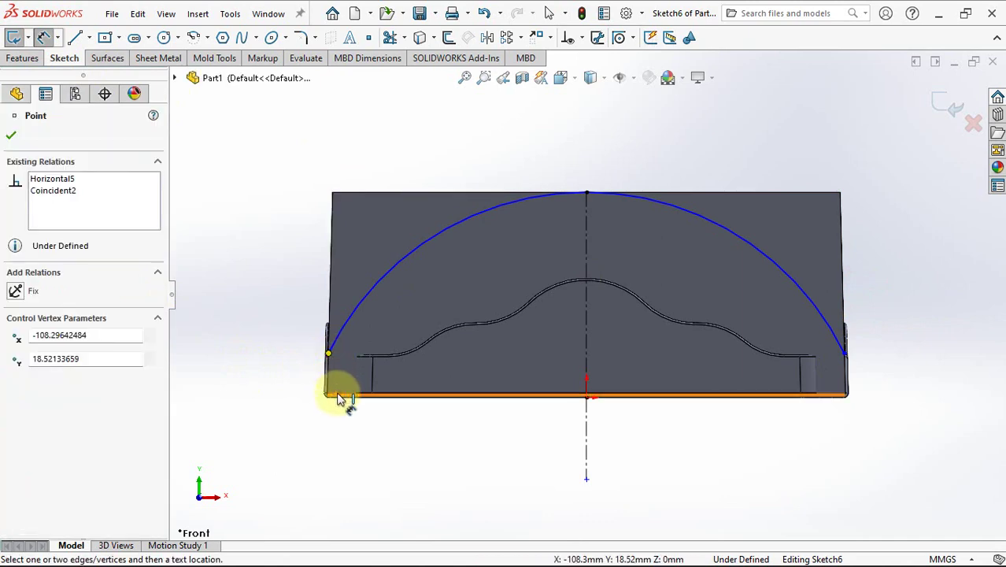
left_click(338, 393)
left_click(280, 368)
type("75")
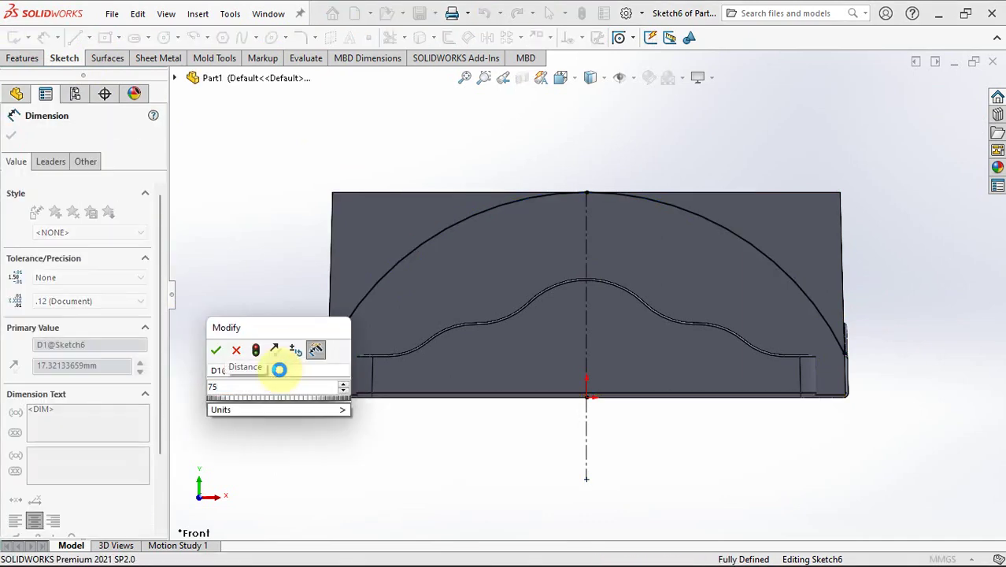
left_click(216, 350)
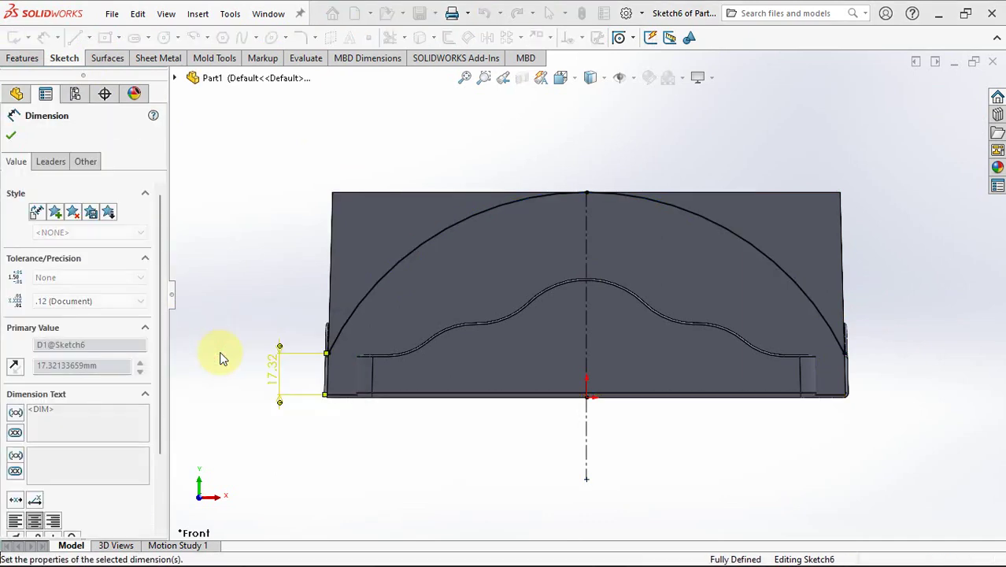
left_click(11, 135)
middle_click_drag(224, 187, 285, 258)
Step: Split the Boss-Extrude3 block with Sketch6, keeping cut bodies 1 and 3
left_click(23, 58)
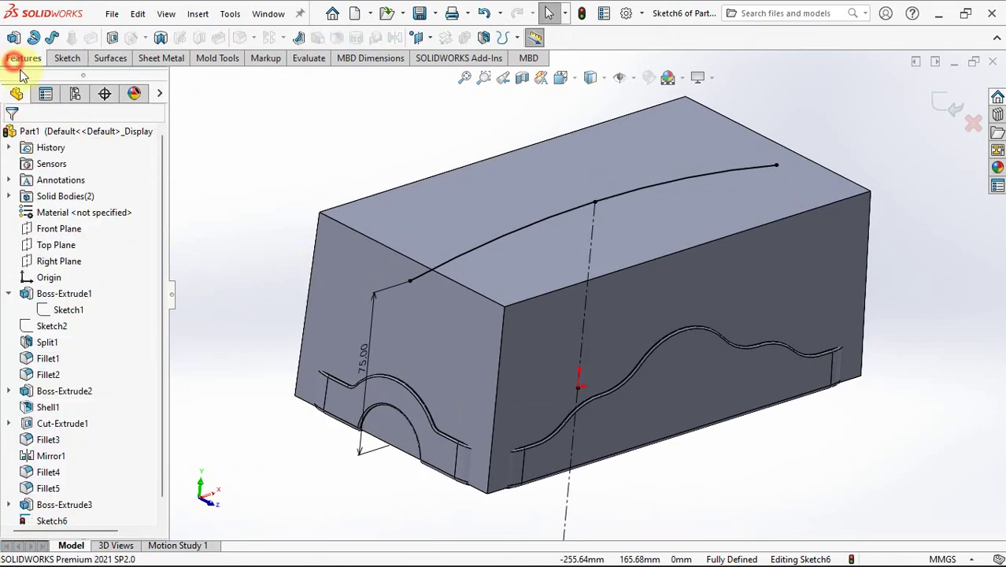
left_click(484, 39)
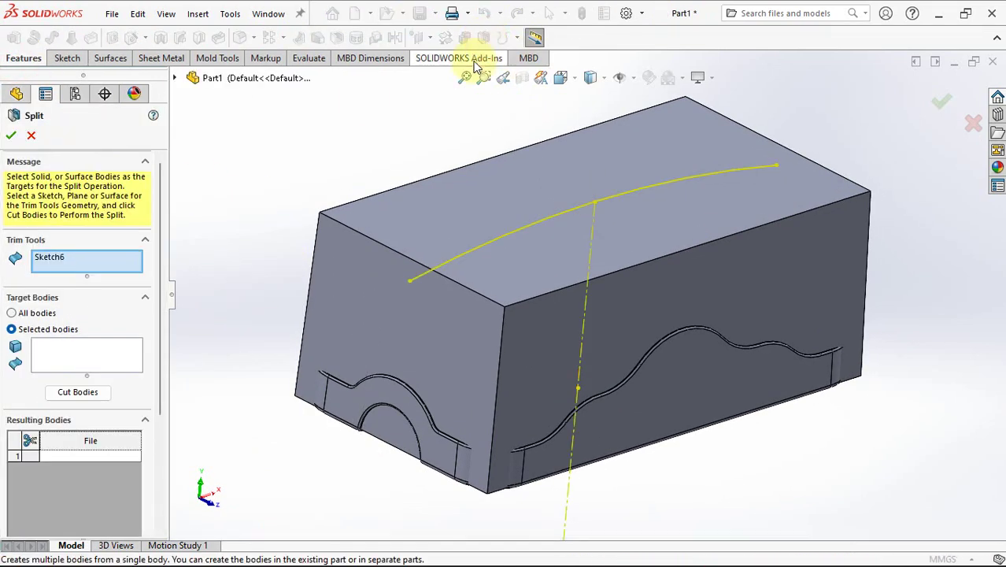
left_click(95, 357)
left_click(372, 279)
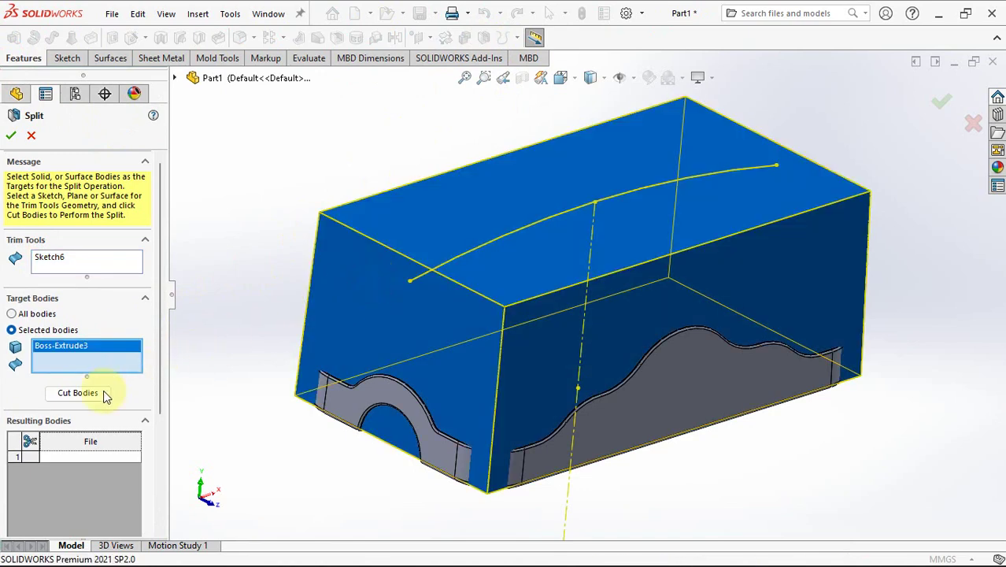
left_click(96, 392)
left_click(580, 255)
left_click(610, 185)
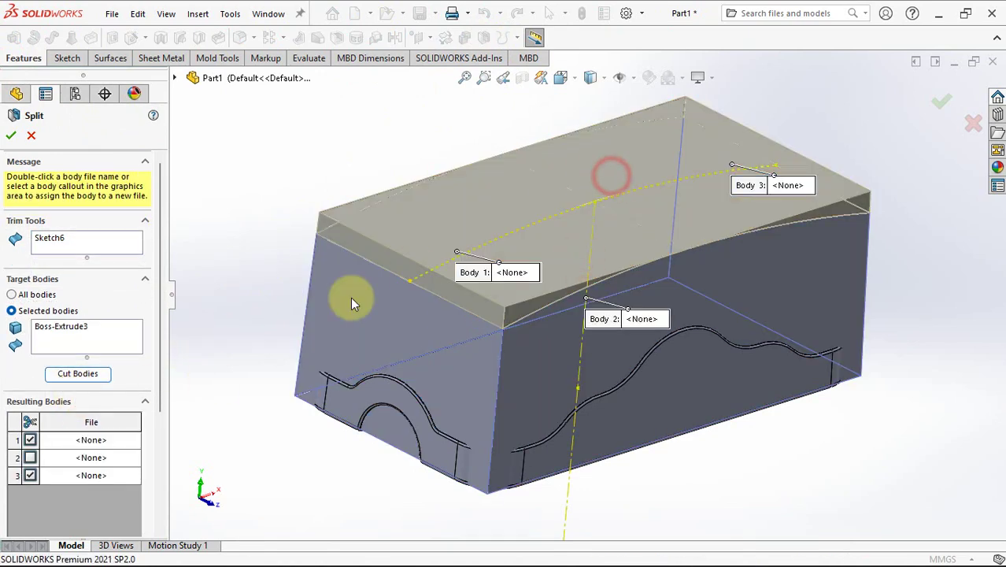
scroll(11, 417, "down", 3)
left_click(11, 138)
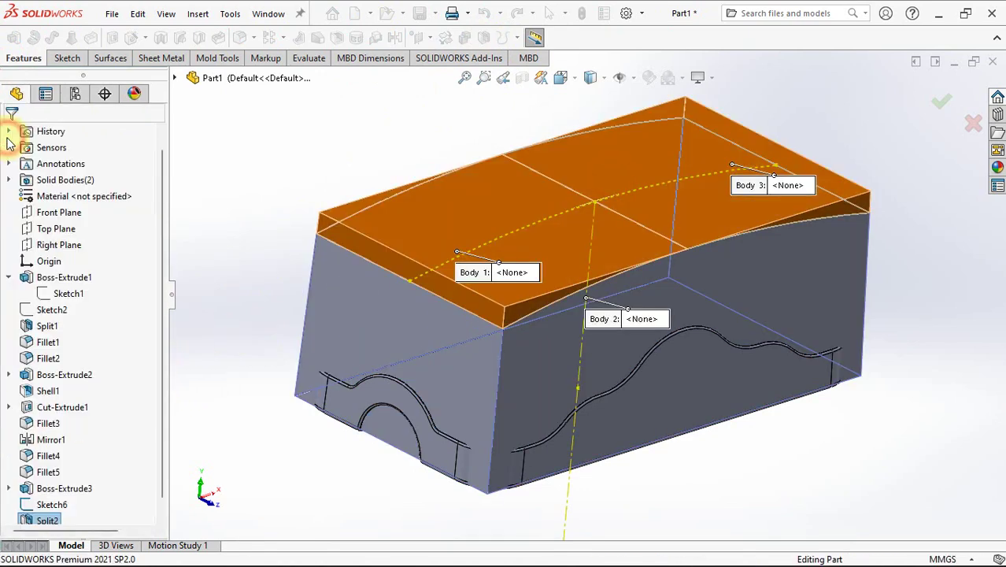
Step: Hide the arched Sketch6
scroll(264, 189, "down", 3)
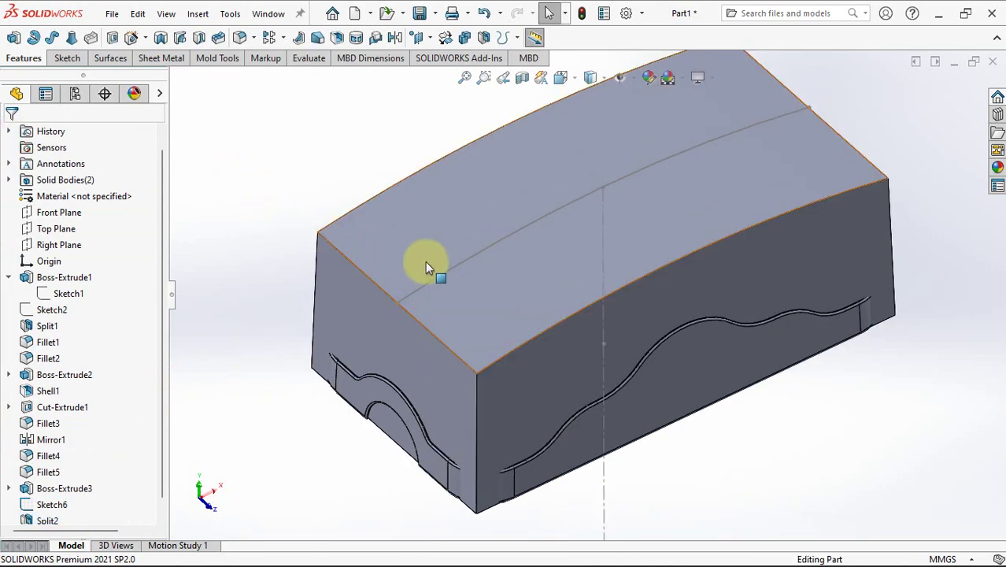
left_click(434, 280)
left_click(502, 238)
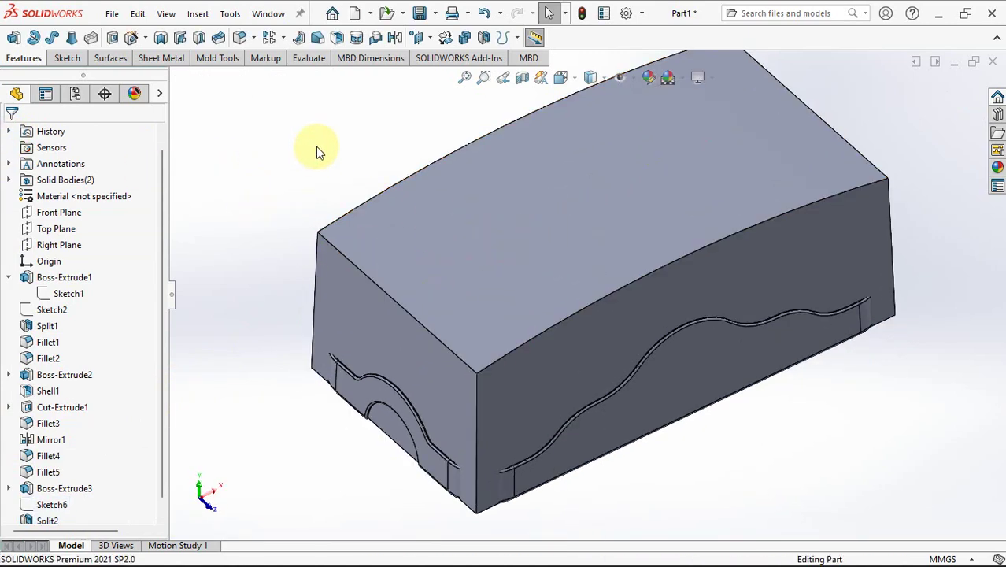
Step: Fillet the lid's four vertical corner edges and the top face edges at 18 mm radius
left_click(239, 38)
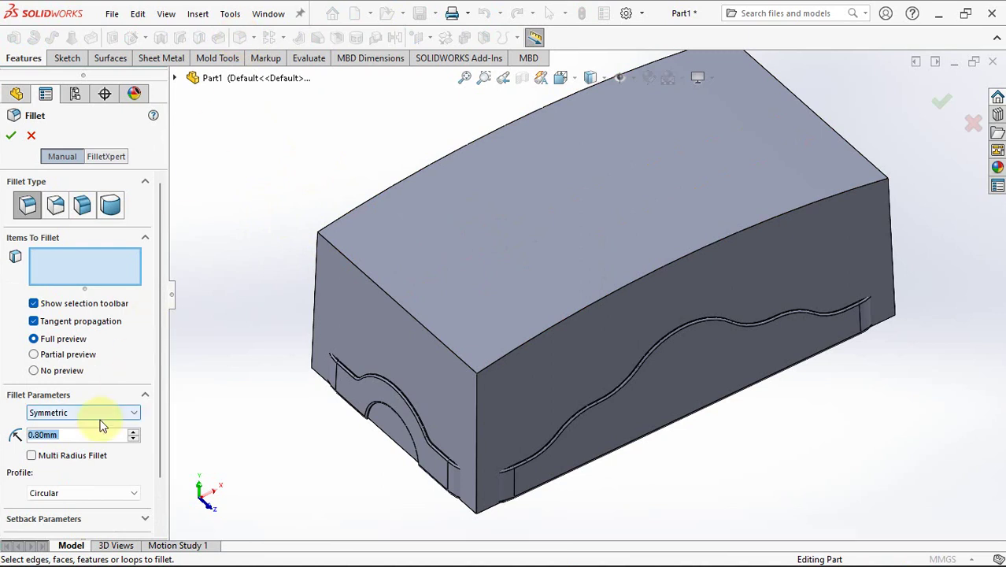
type("18")
key("Return")
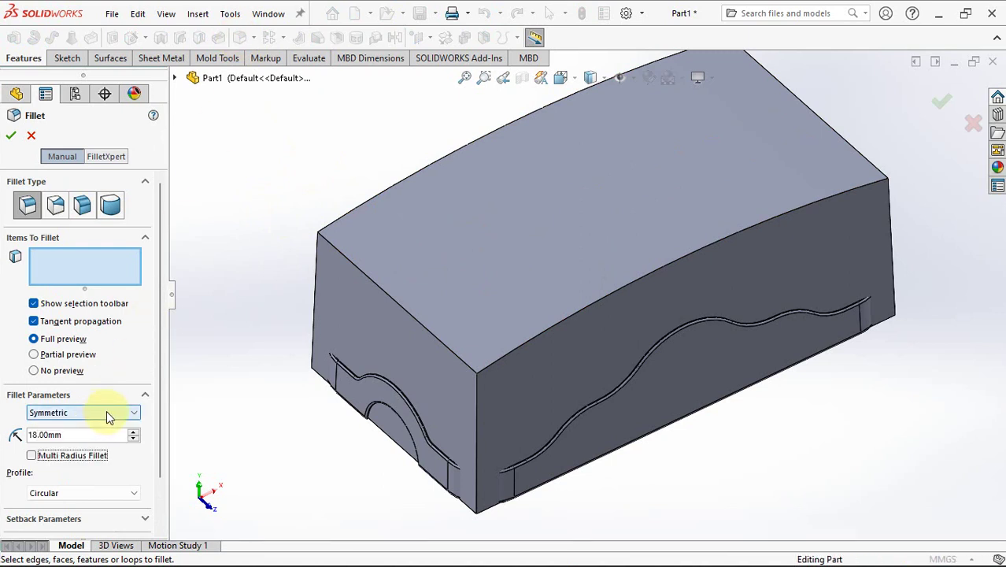
left_click(475, 403)
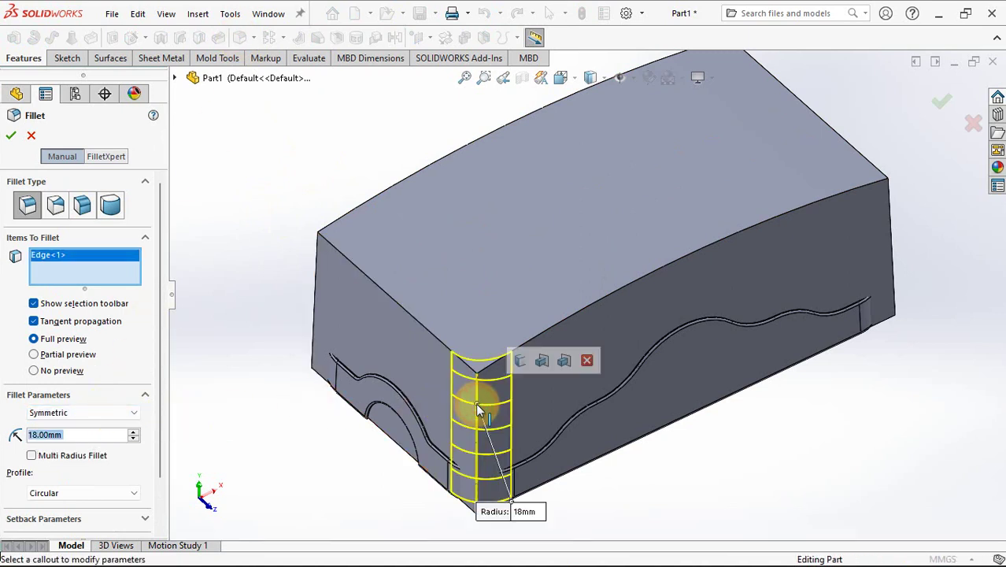
left_click(519, 361)
left_click(499, 312)
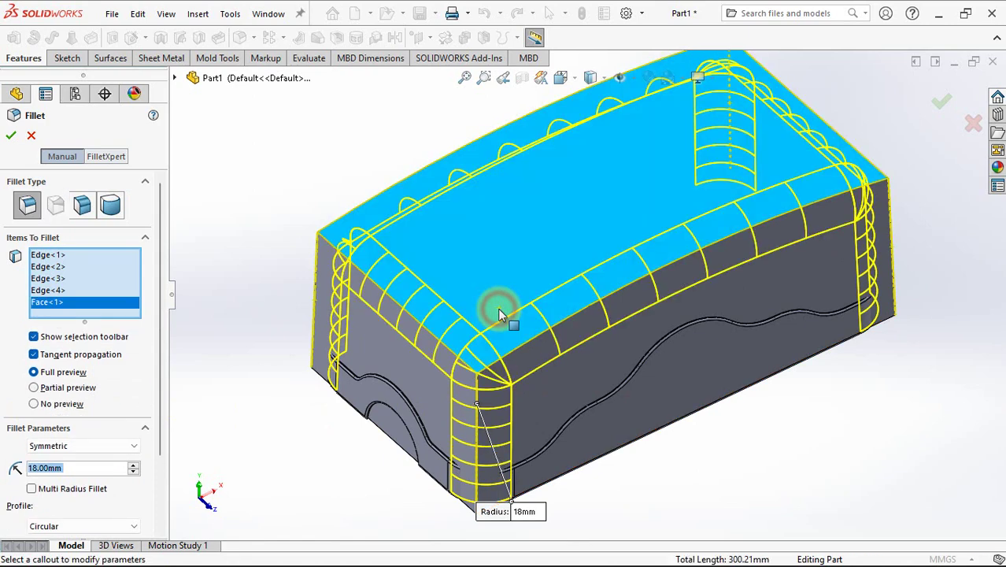
right_click(499, 312)
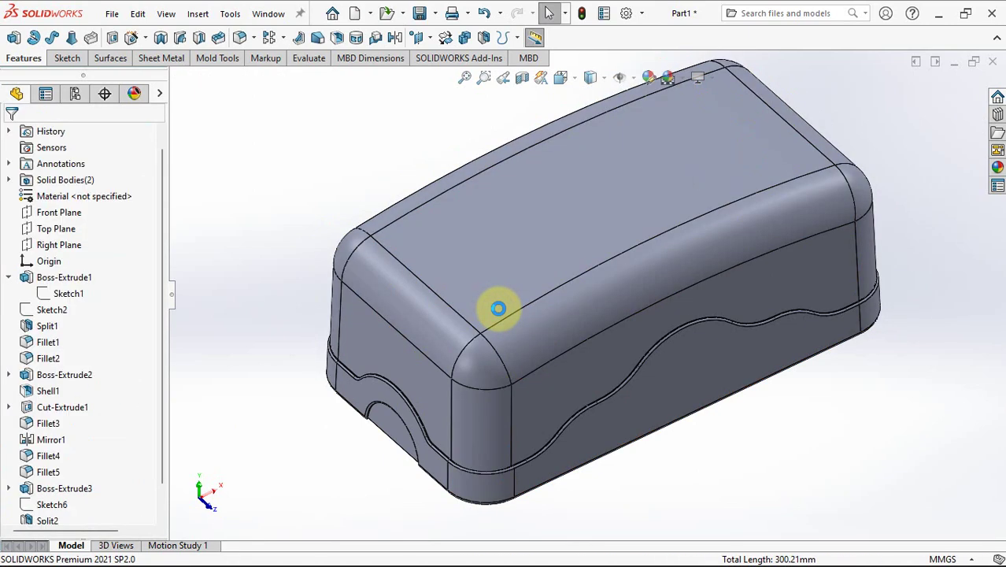
Step: Start a Right Plane sketch and offset the arched opening's inner edge 0.5 mm inward
left_click(49, 245)
left_click(67, 218)
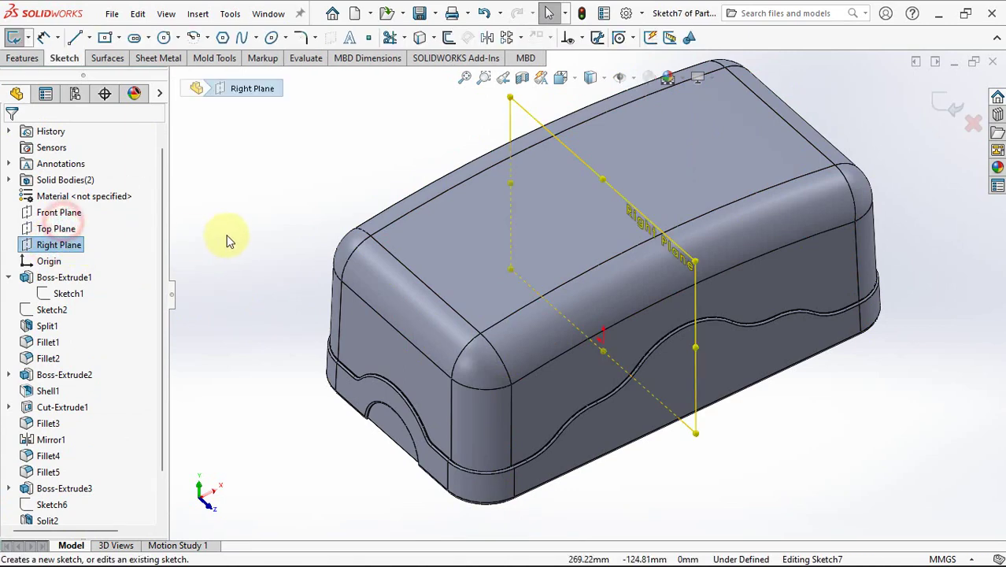
scroll(654, 456, "down", 3)
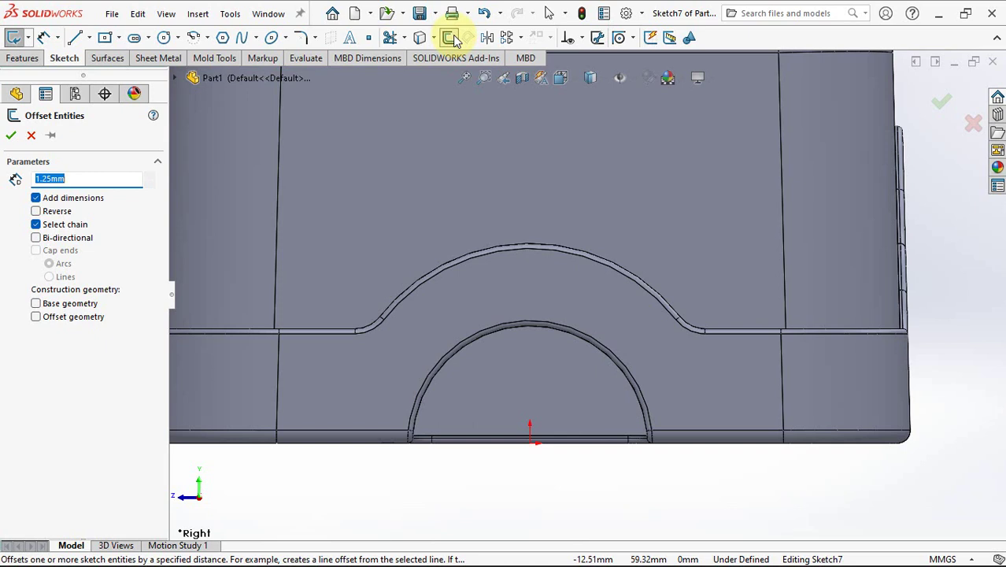
type("0.5")
key("Return")
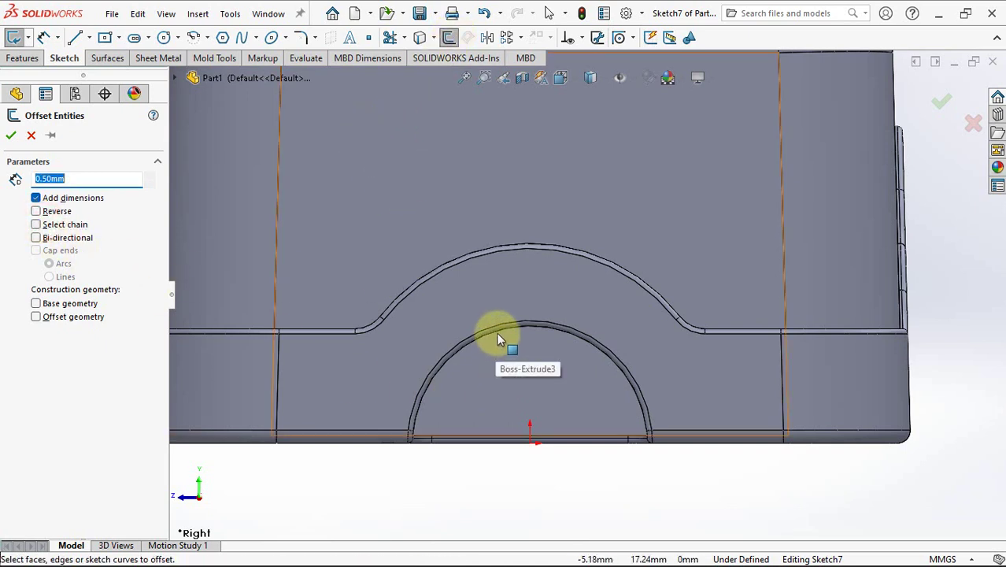
scroll(497, 329, "down", 3)
left_click(498, 303)
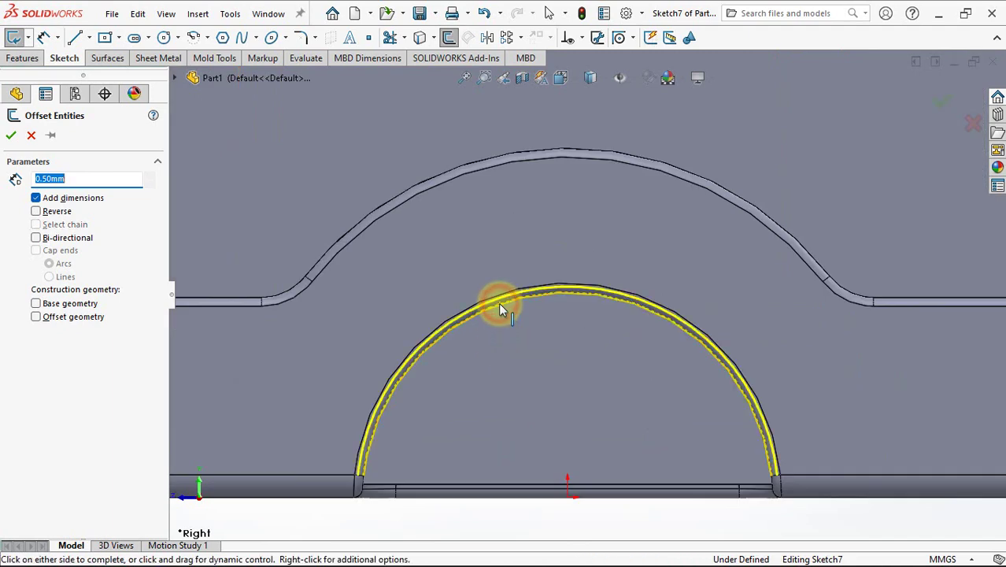
left_click(37, 211)
left_click(12, 136)
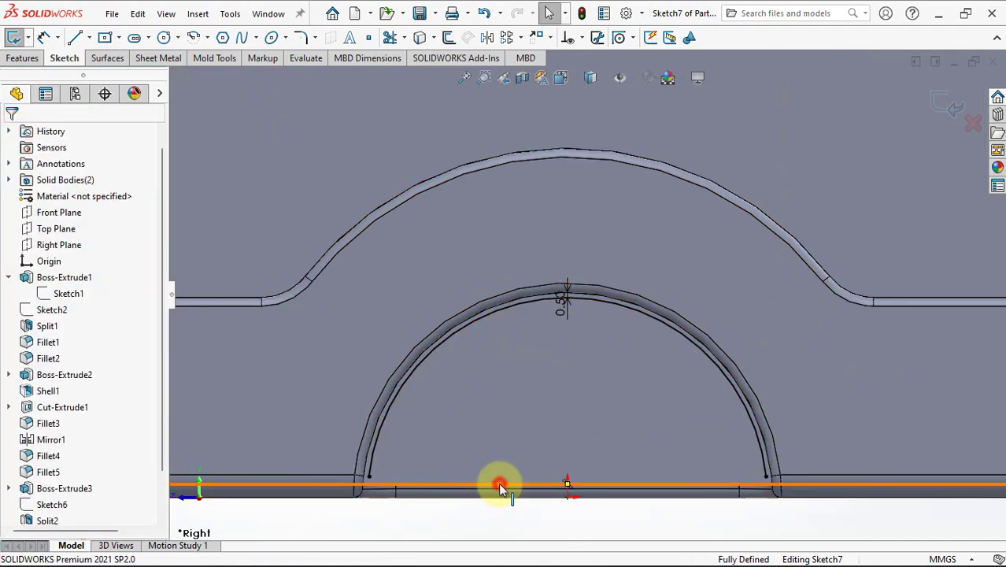
Step: Extend the offset arc's right end to the base line and trim the base-line leftovers
left_click(403, 40)
left_click(411, 77)
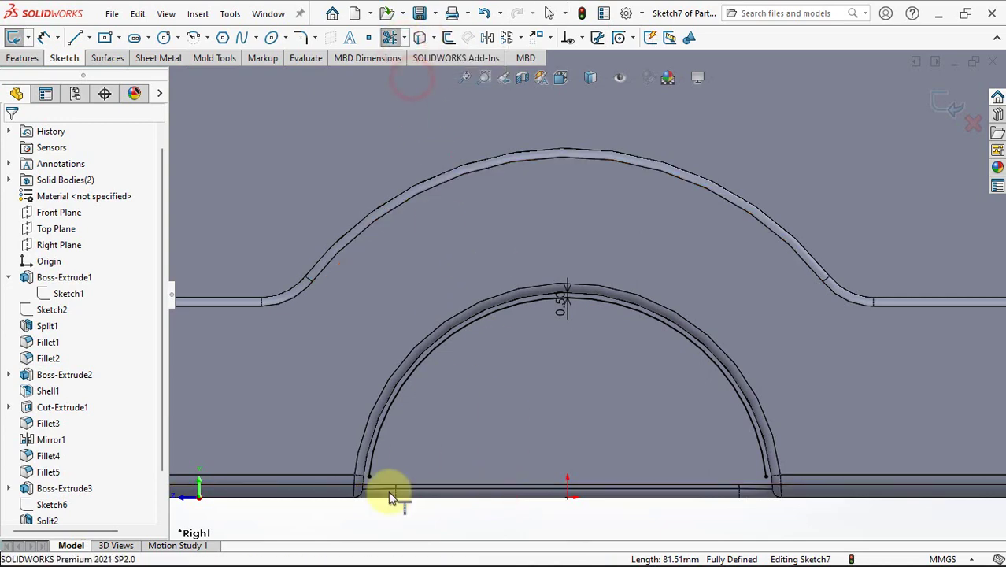
left_click(764, 463)
left_click(404, 37)
left_click(410, 57)
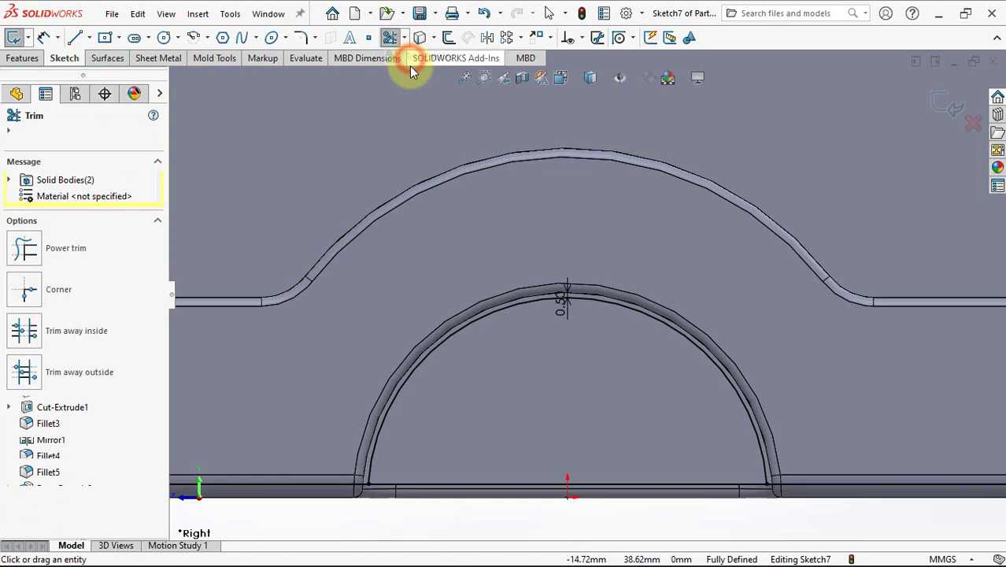
left_click(307, 483)
left_click(801, 484)
key("ctrl+7")
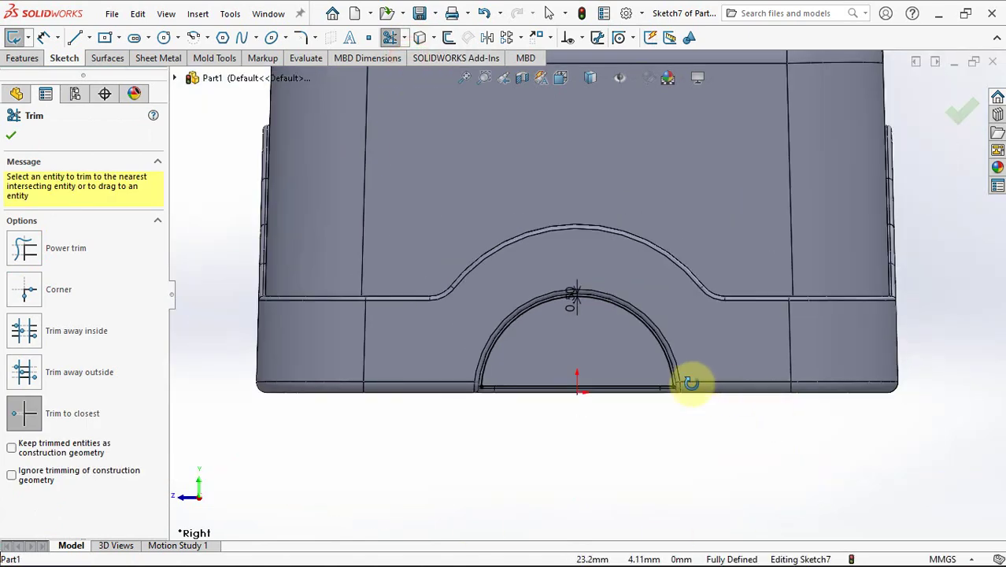
Step: Extrude Sketch7 1.6 mm from the front end face, merged into the Fillet6 body
left_click(10, 139)
middle_click_drag(441, 323, 296, 445)
left_click(21, 60)
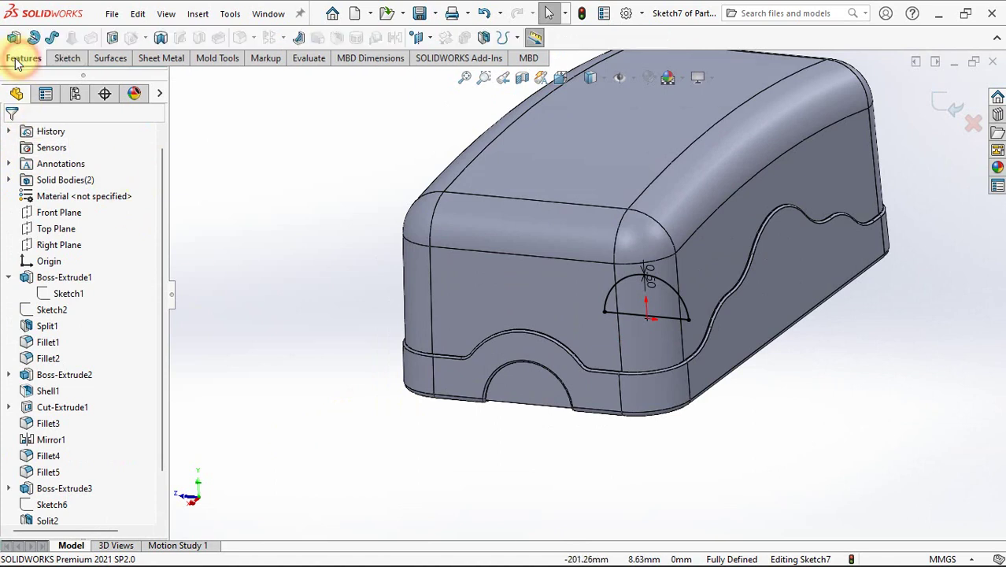
left_click(14, 39)
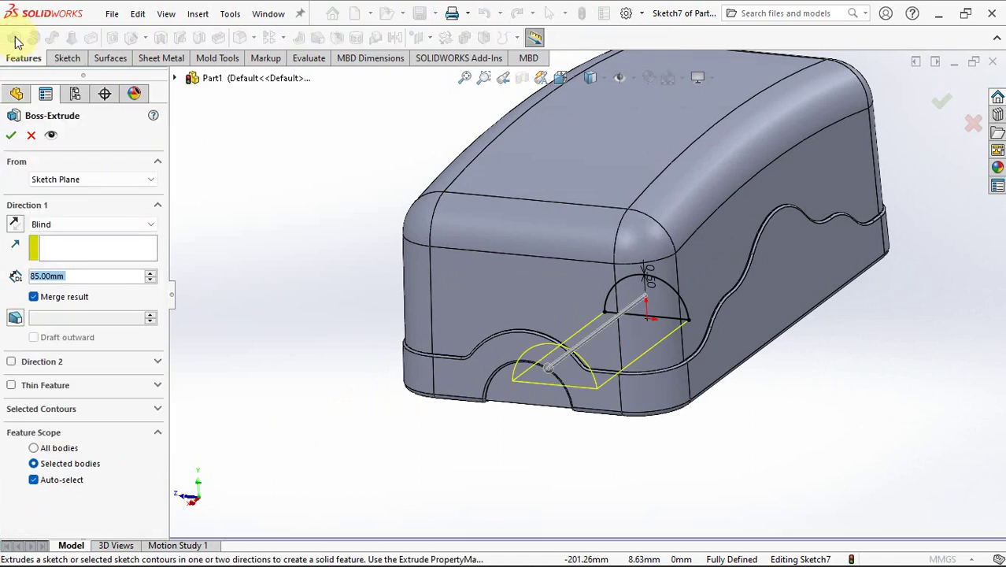
left_click(78, 179)
left_click(77, 200)
left_click(502, 317)
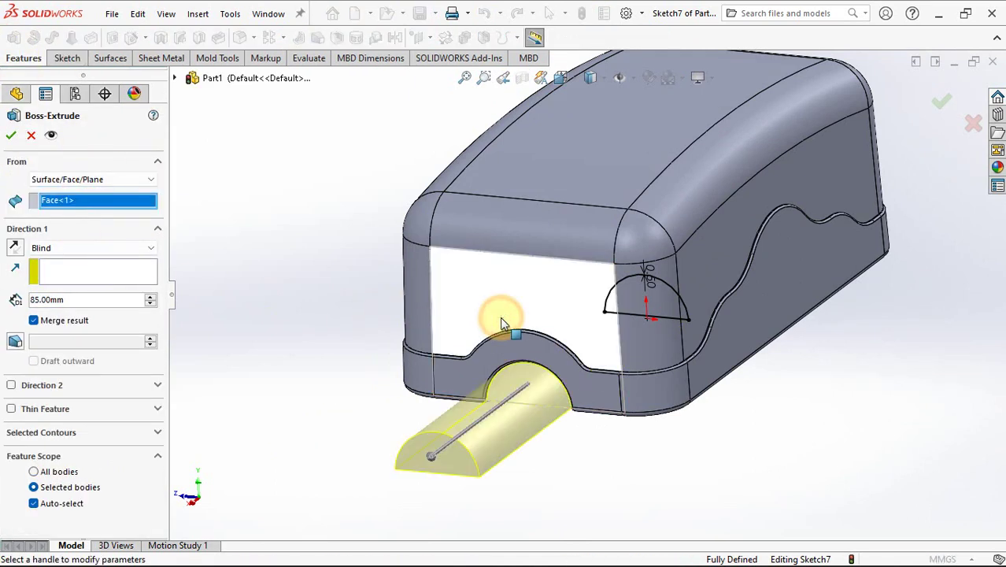
type("1.")
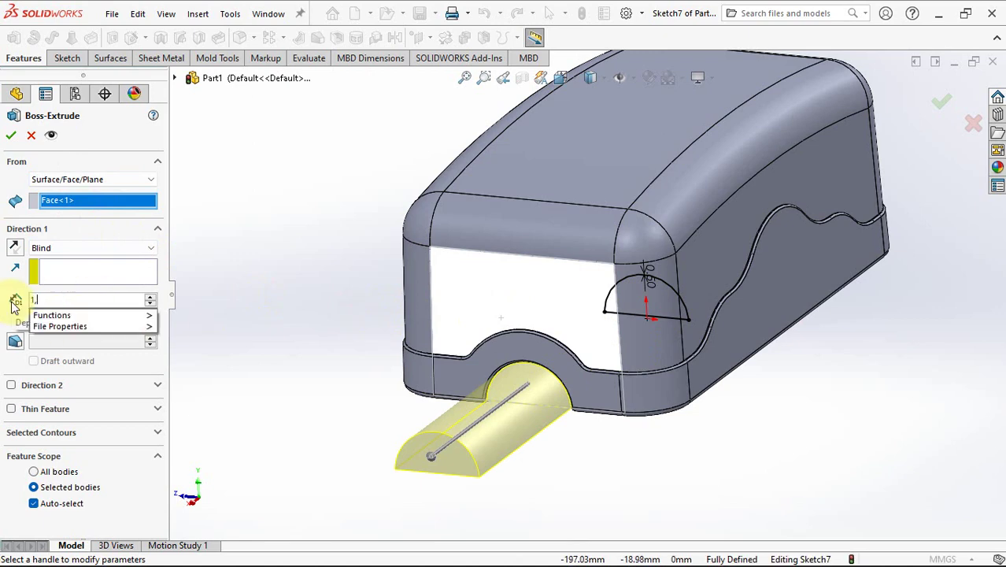
type("6")
key("Return")
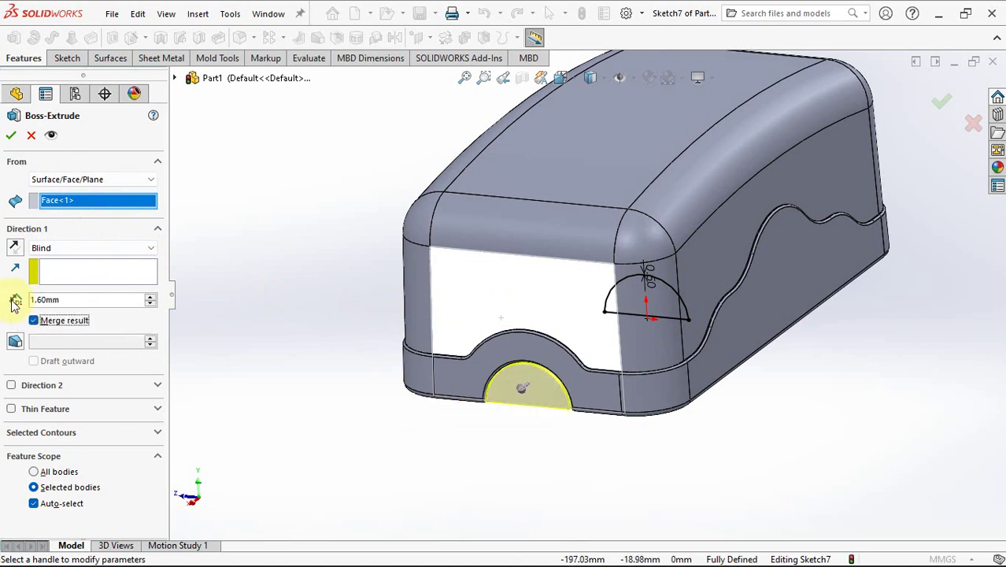
left_click(33, 503)
left_click(513, 220)
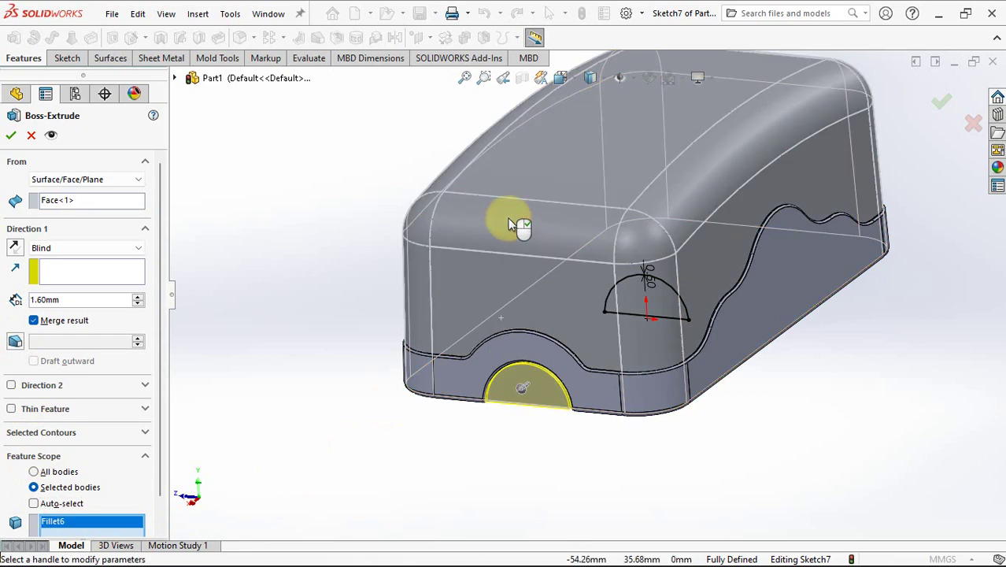
left_click(12, 136)
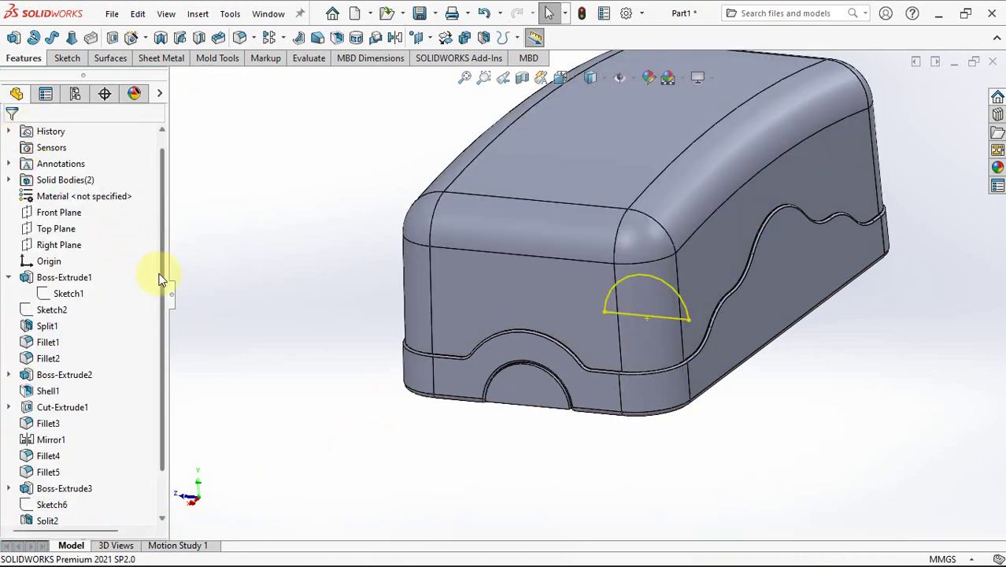
Step: Extrude Sketch7 again from the opposite end face, merged into the Boss-Extrude4 body
left_click_drag(160, 275, 157, 354)
left_click(8, 505)
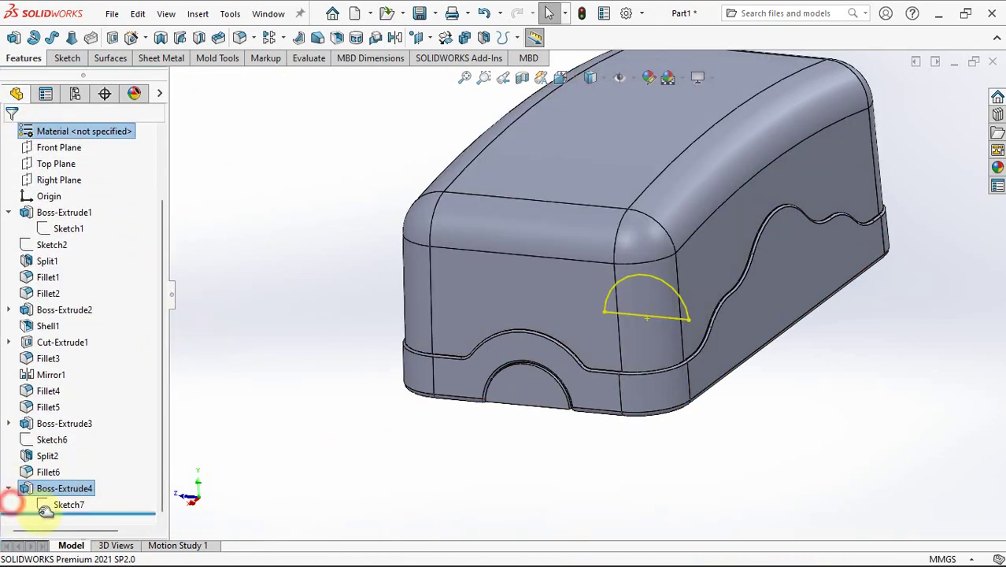
left_click(44, 504)
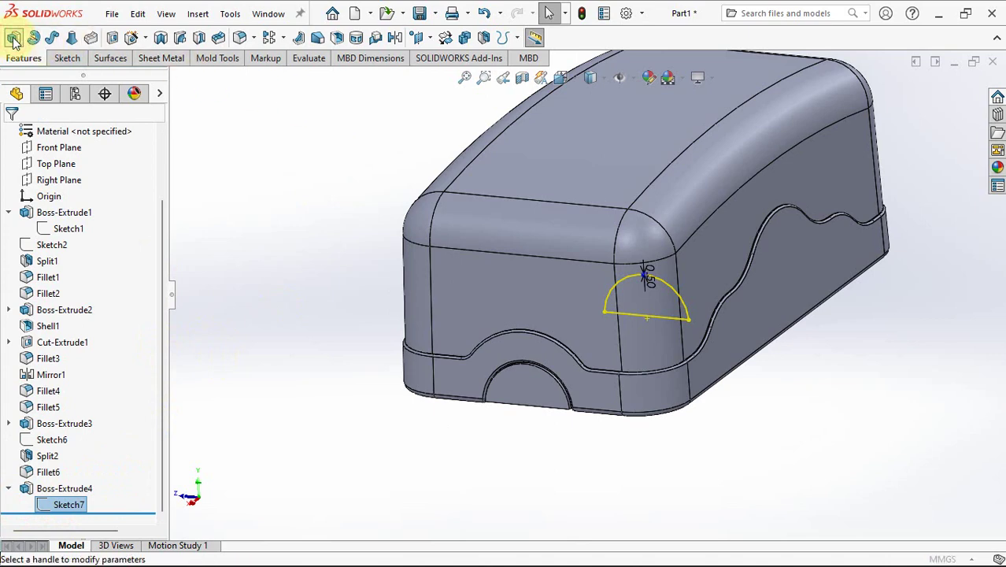
left_click(13, 38)
left_click(98, 179)
left_click(70, 202)
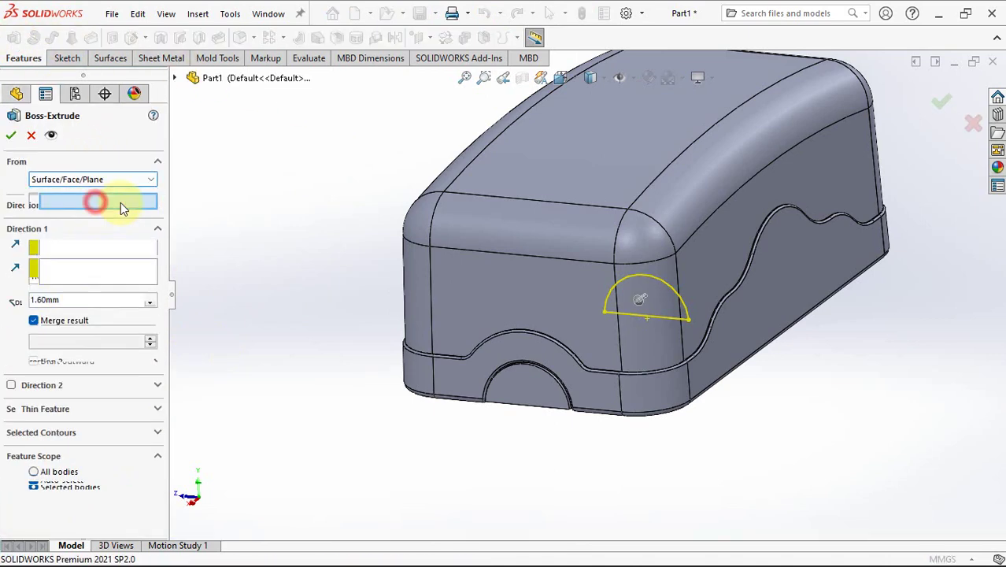
middle_click_drag(388, 189, 269, 218)
left_click(833, 212)
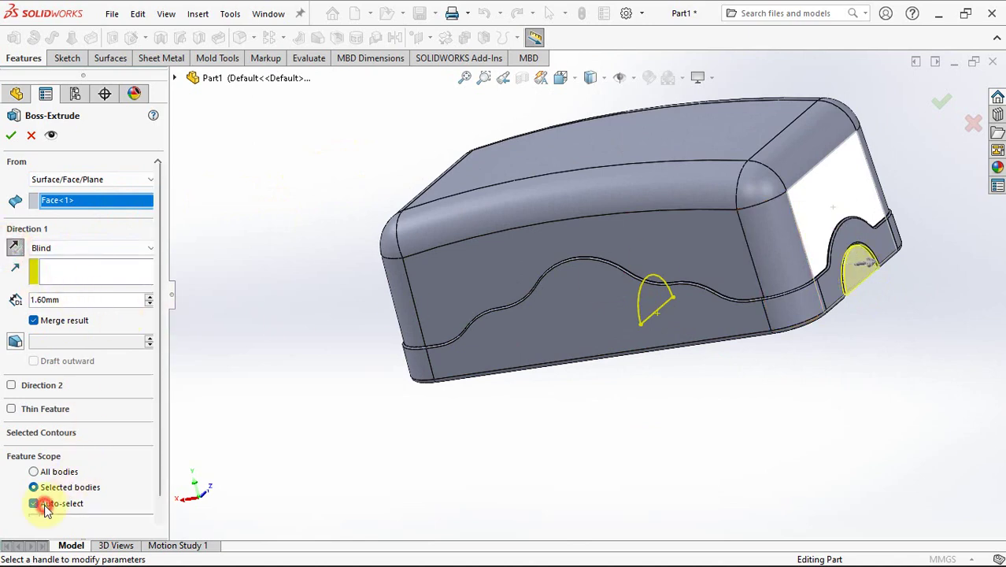
left_click(33, 503)
left_click(665, 227)
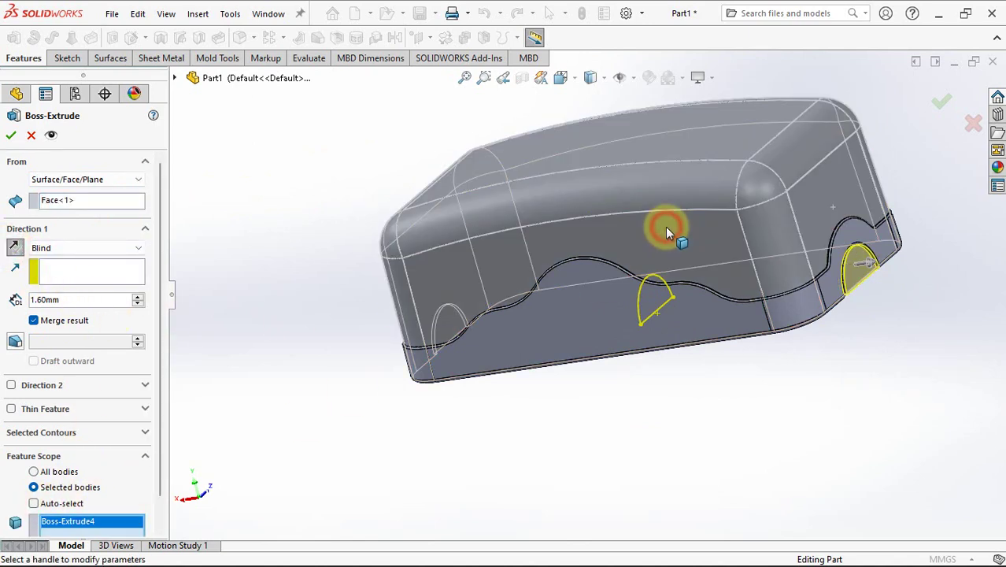
left_click(945, 100)
middle_click_drag(337, 386, 350, 335)
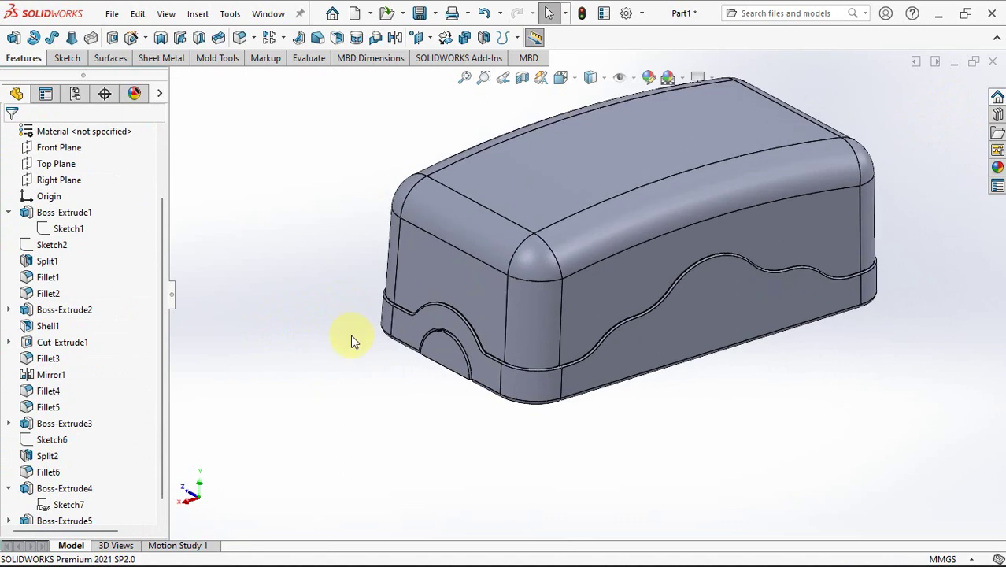
Step: Hide the Boss-Extrude1 tray body, then shell the lid to 1.2 mm walls with its bottom face removed
left_click(404, 321)
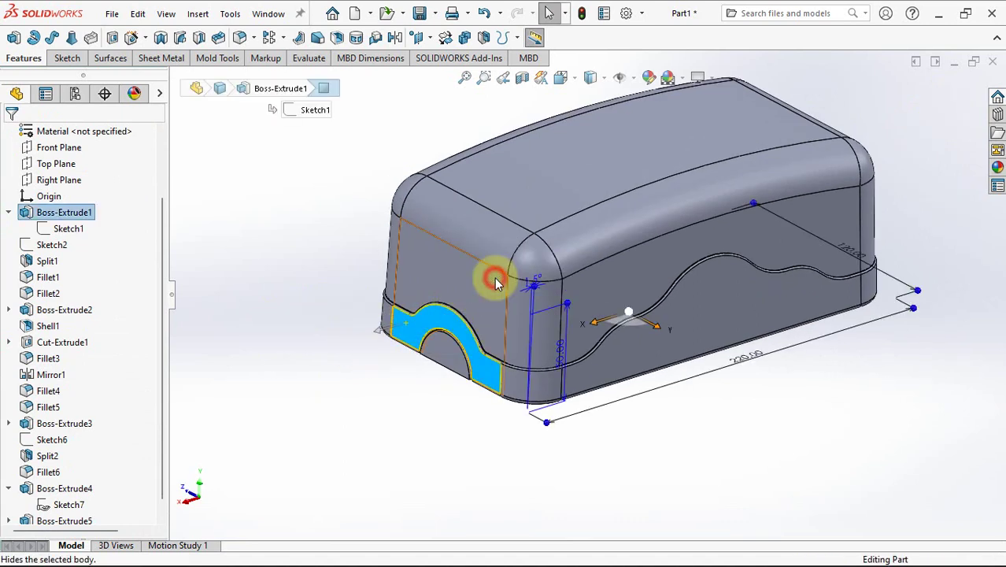
left_click(313, 322)
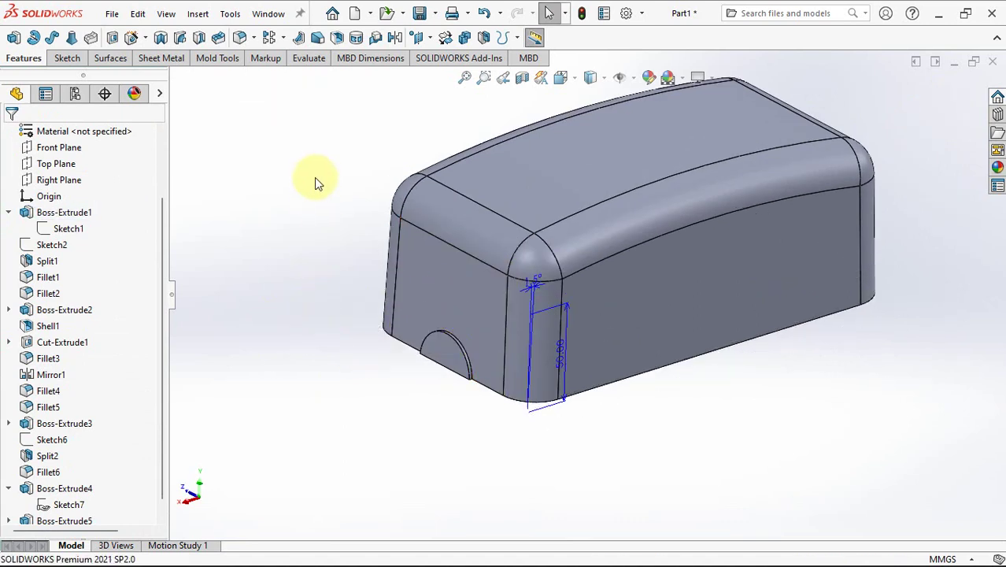
left_click(336, 39)
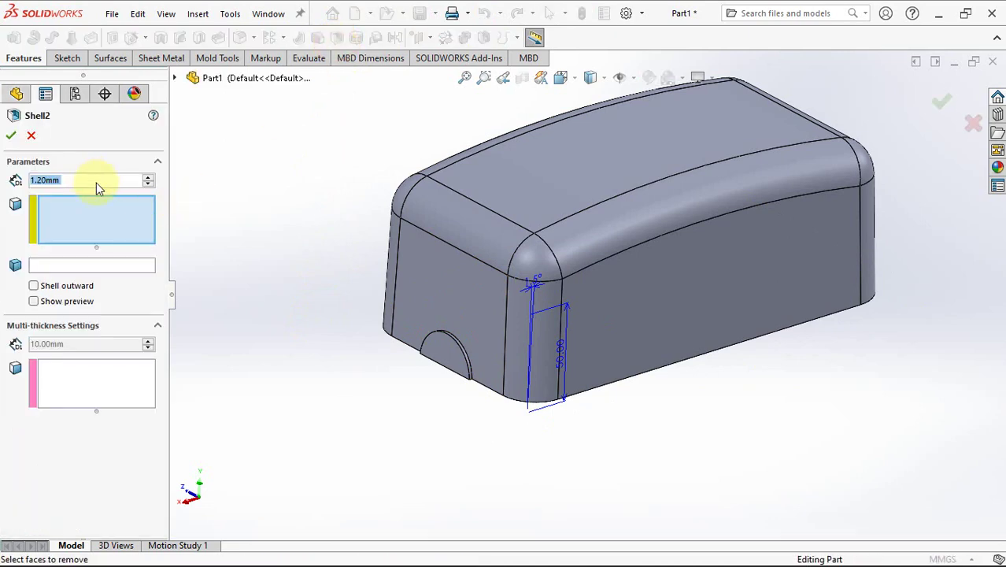
middle_click_drag(204, 183, 265, 175)
left_click(535, 271)
left_click(33, 278)
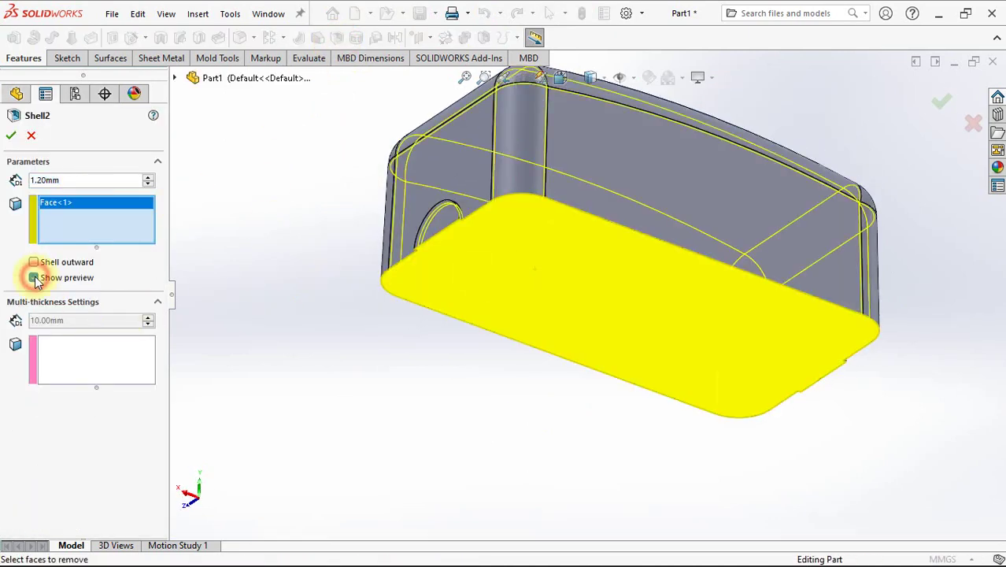
left_click(11, 136)
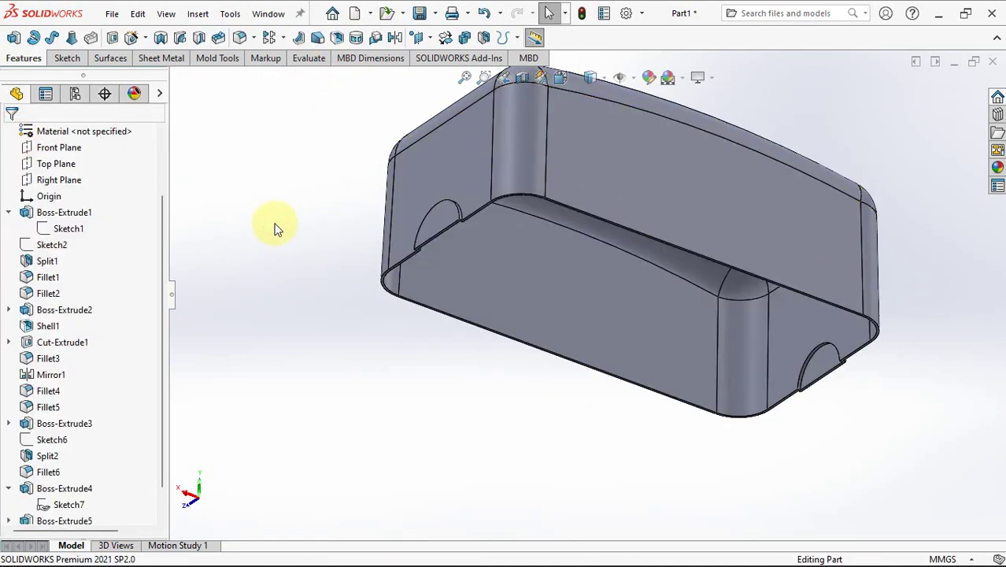
Step: Start a 0.8 mm fillet on the half-round plate face, the 15-edge rim loop and the plate's arc edges
left_click(238, 41)
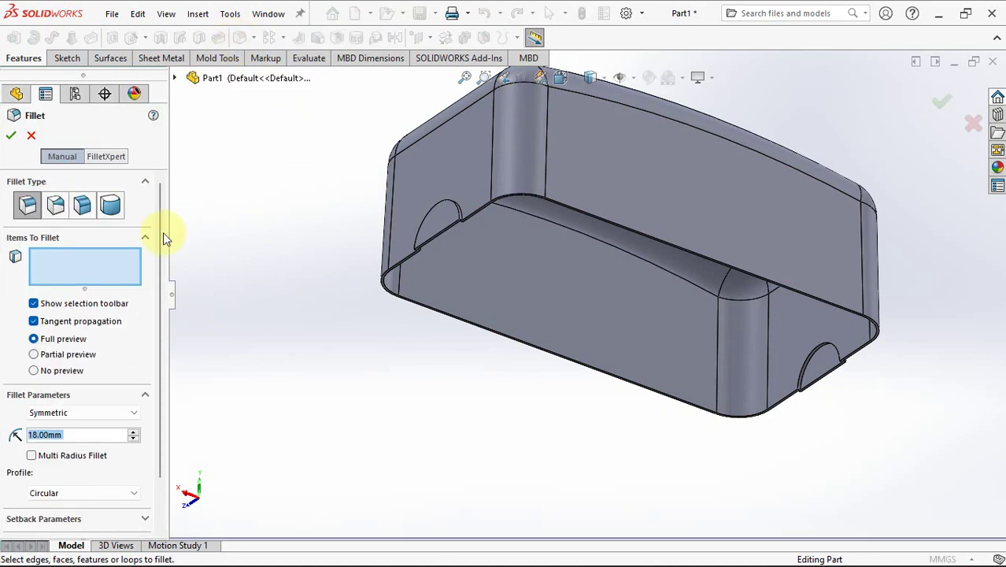
scroll(470, 215, "down", 6)
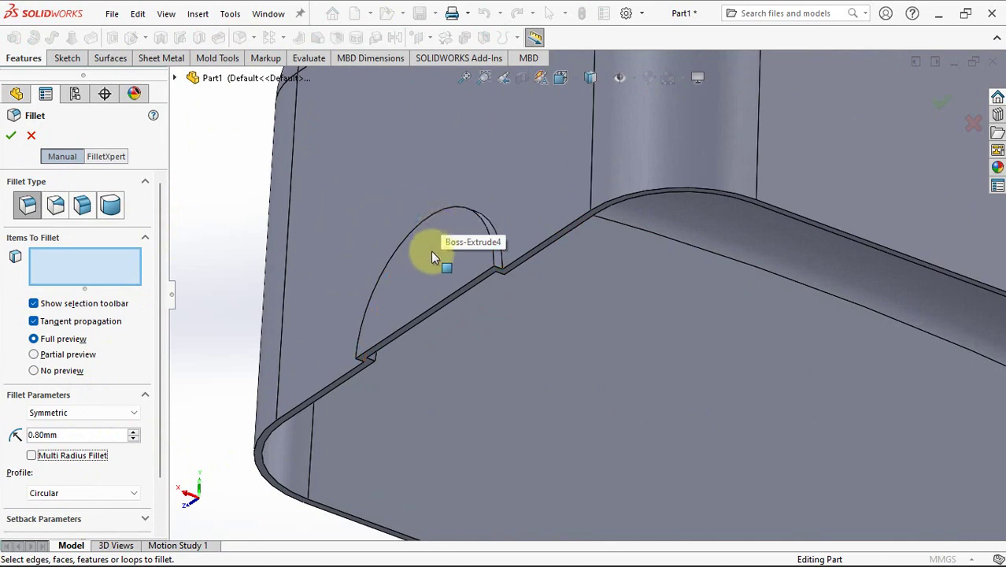
left_click(430, 258)
left_click(528, 256)
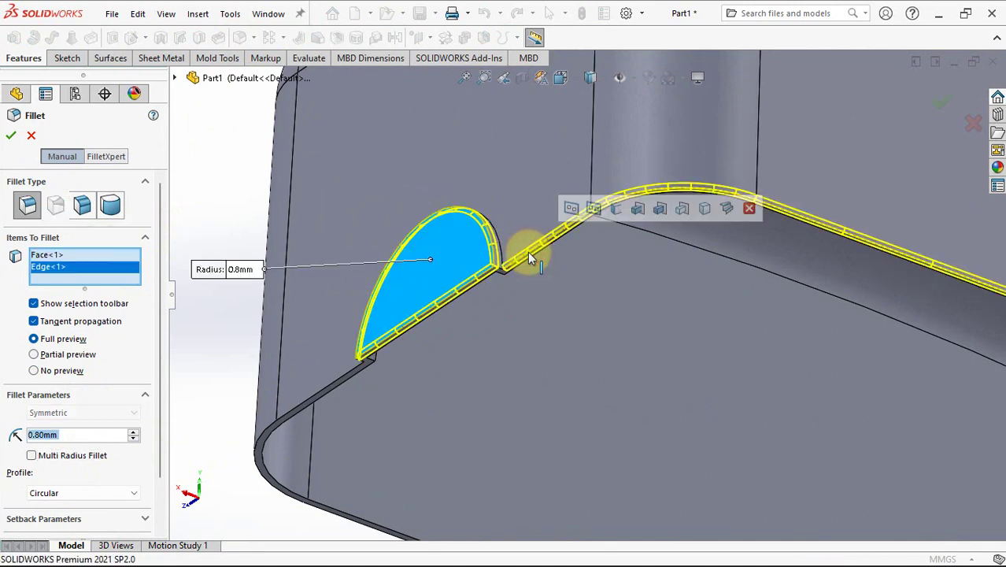
left_click(572, 208)
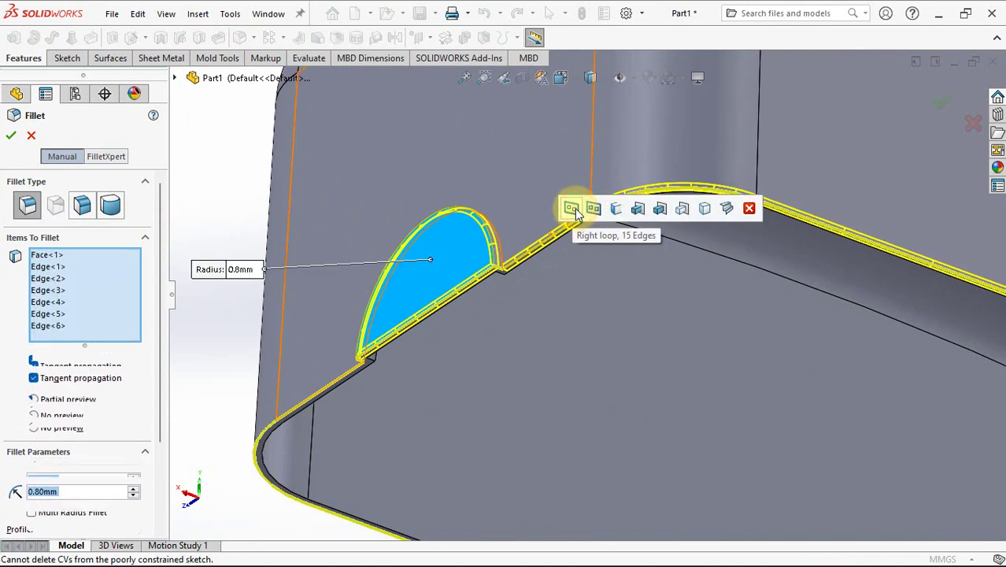
scroll(535, 236, "down", 6)
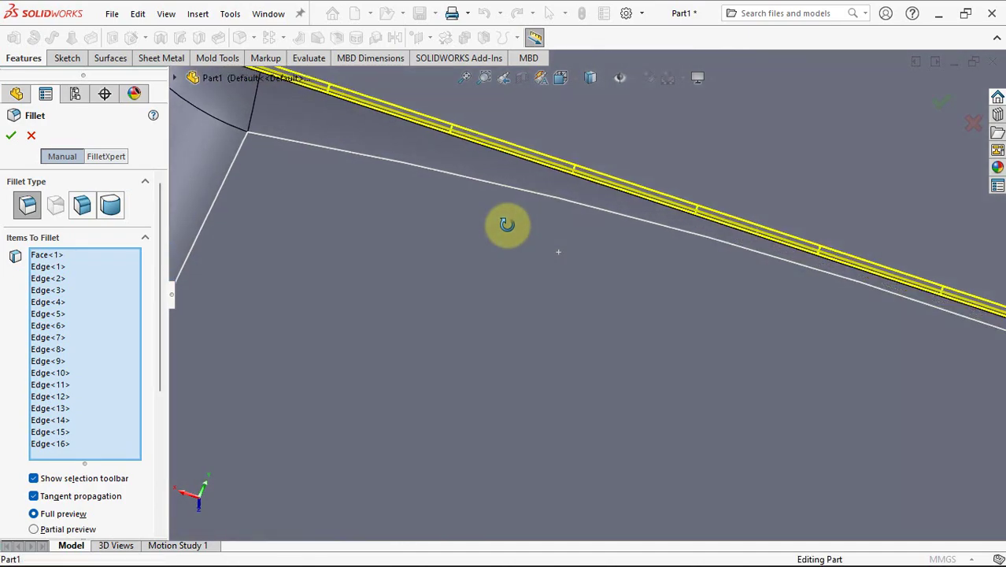
scroll(545, 260, "up", 5)
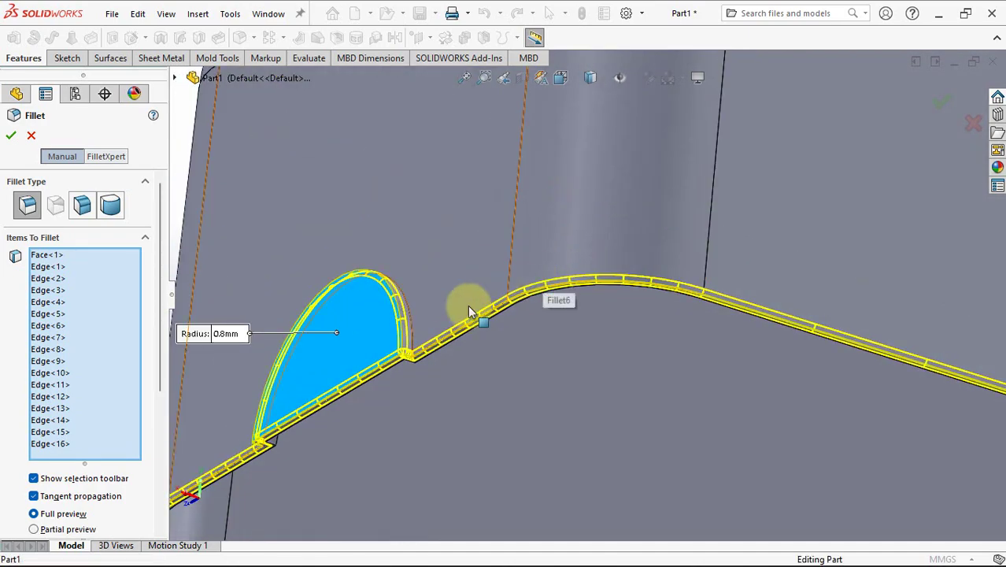
left_click(418, 337)
middle_click_drag(425, 340, 438, 207)
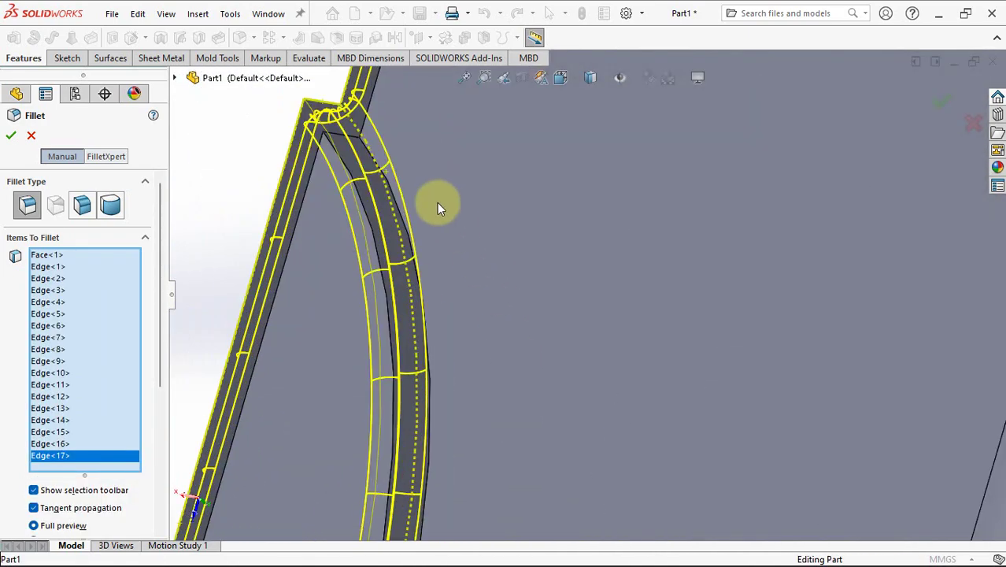
left_click(392, 194)
key("f")
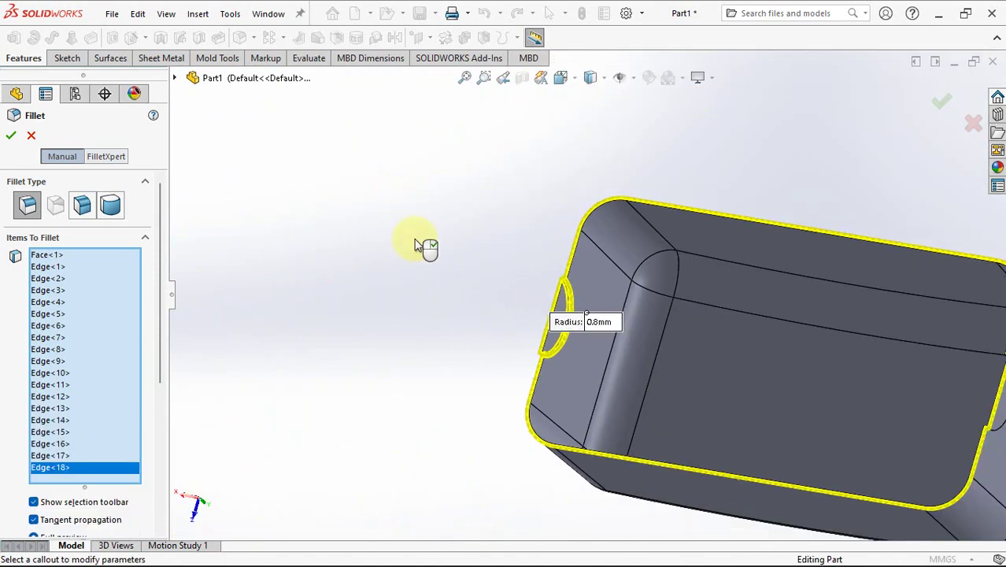
scroll(945, 405, "down", 10)
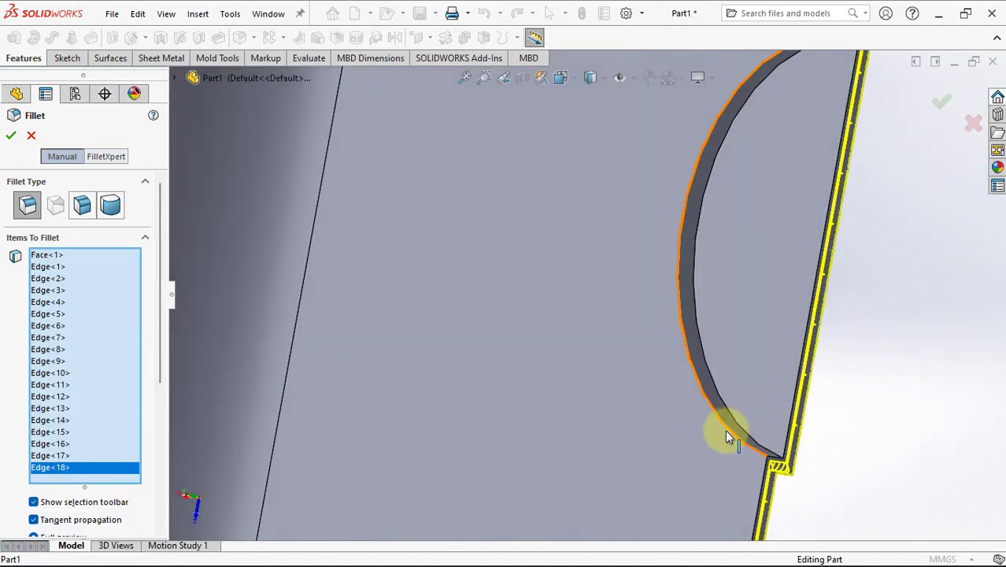
left_click(725, 427)
middle_click_drag(725, 427, 624, 406)
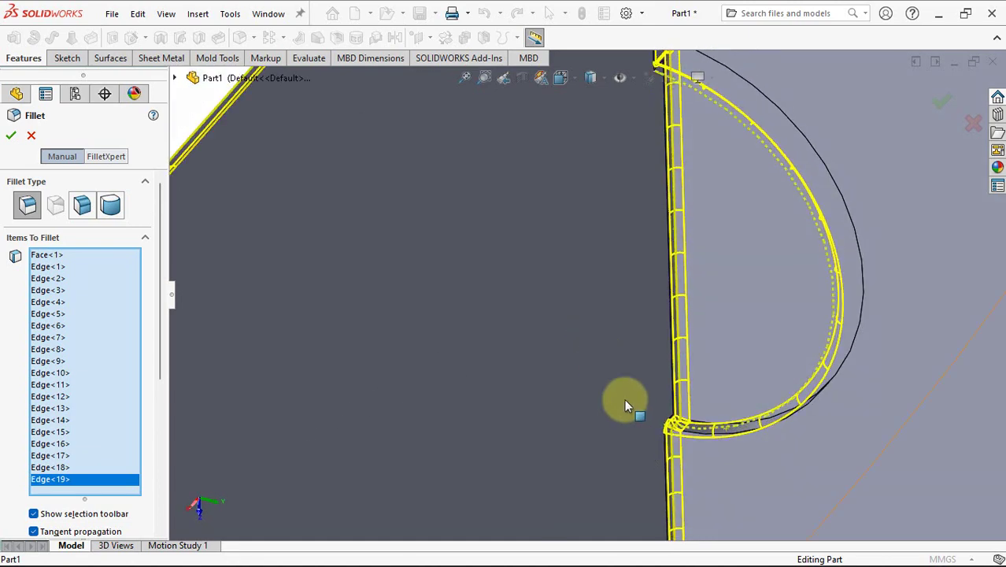
Step: Clear and reselect the plate and rim edges, accept the 0.8 mm fillets, then view isometric
left_click(860, 315)
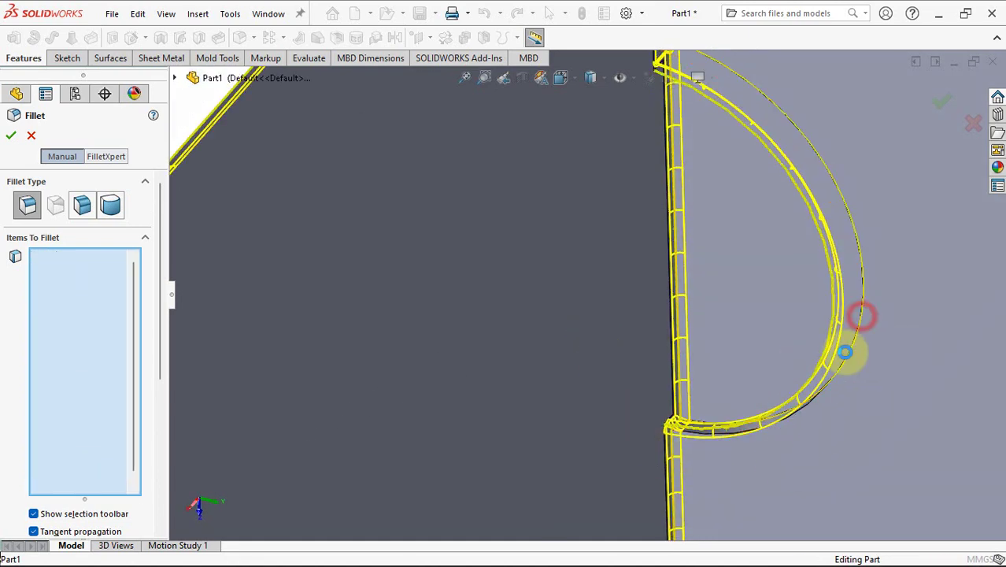
middle_click_drag(847, 350, 832, 423)
left_click(754, 351)
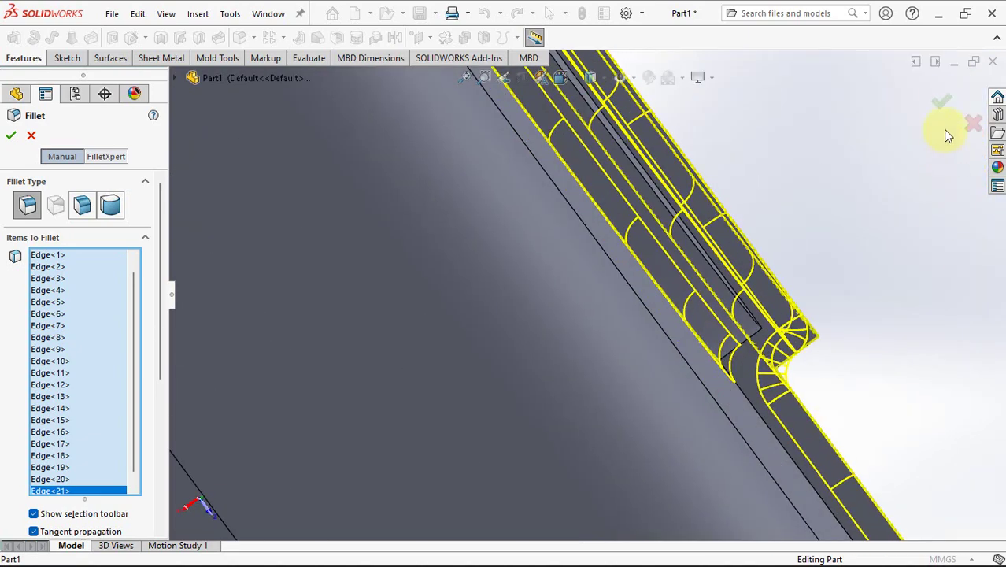
left_click(943, 103)
middle_click_drag(853, 242, 604, 442)
scroll(605, 442, "up", 5)
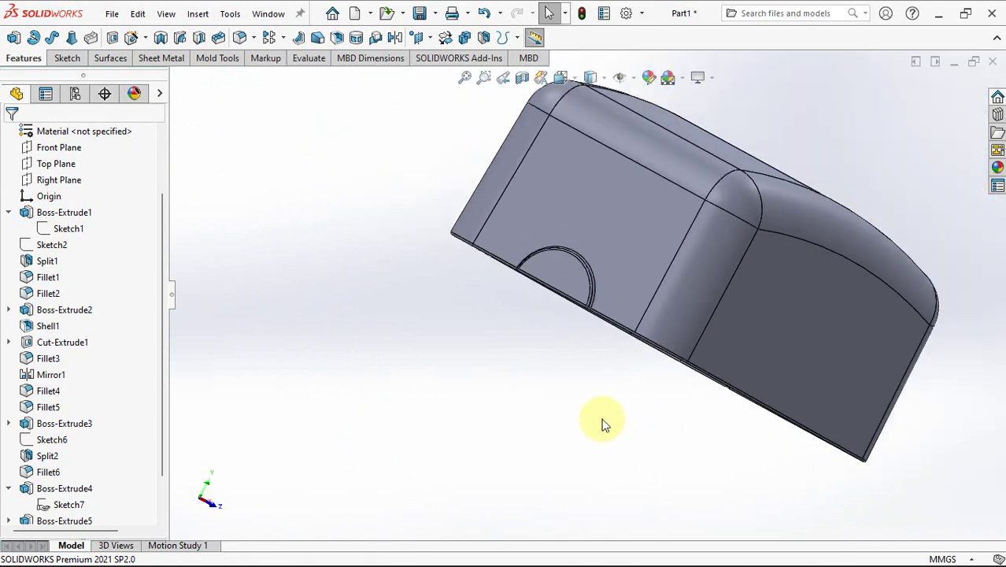
key("ctrl+7")
Step: Start a sketch on the Top Plane with horizontal and vertical centerlines from the origin
left_click(50, 165)
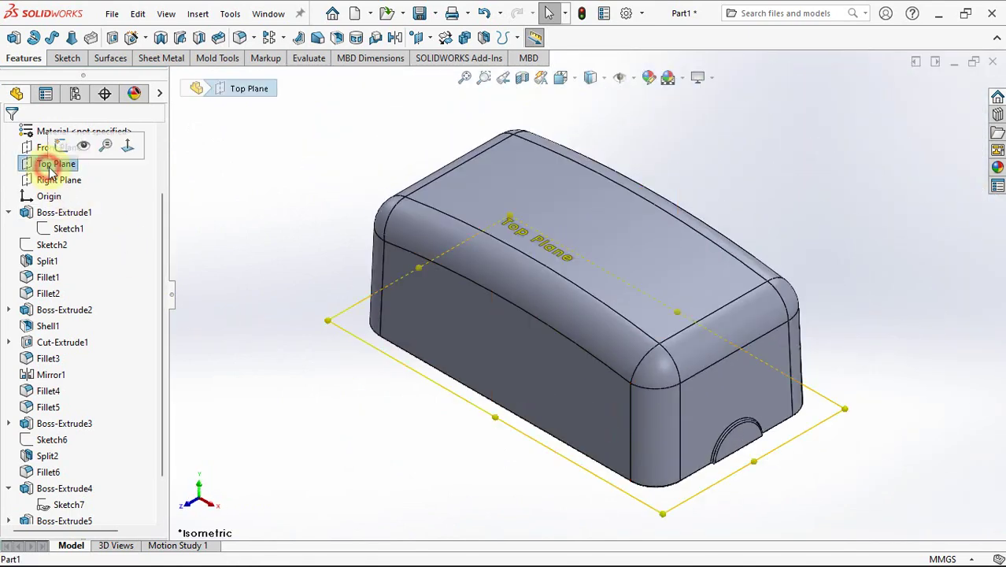
left_click(62, 147)
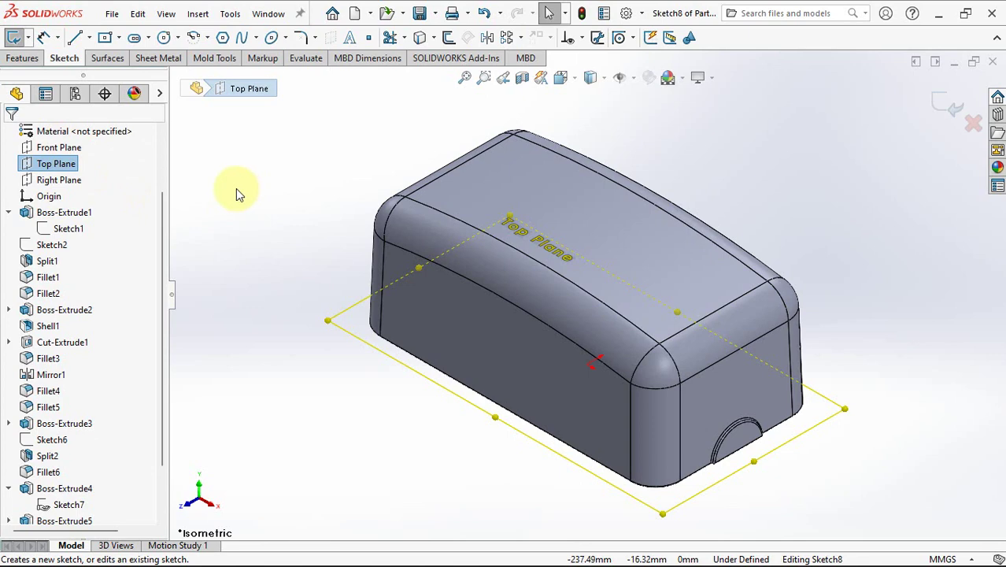
key("ctrl+8")
left_click(86, 39)
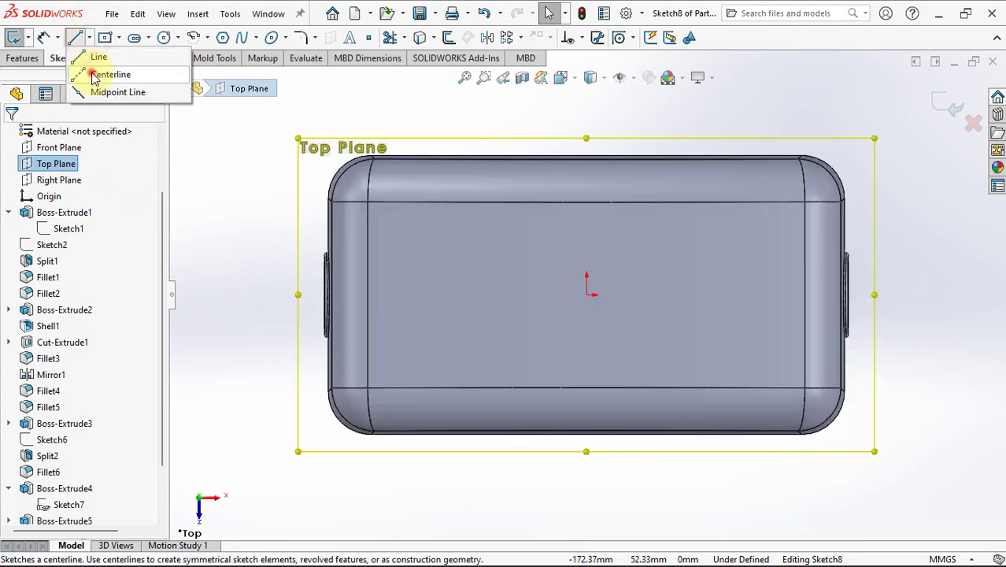
left_click(98, 74)
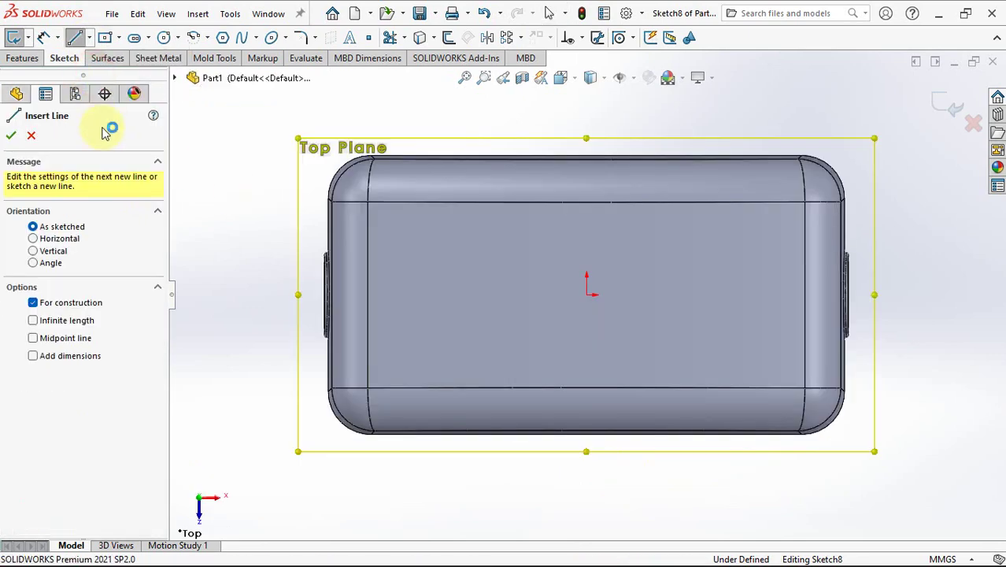
left_click(587, 296)
left_click(735, 295)
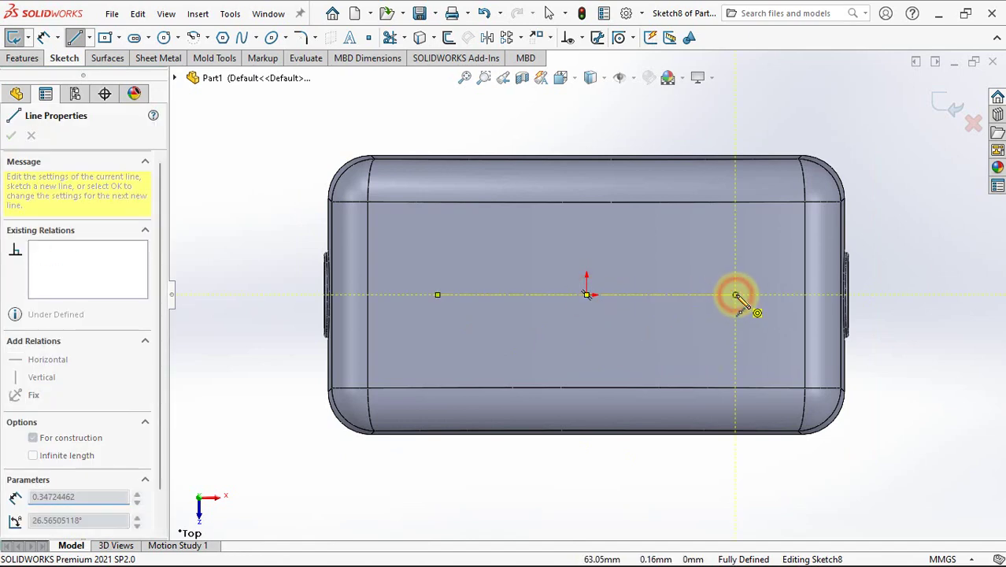
key("Escape")
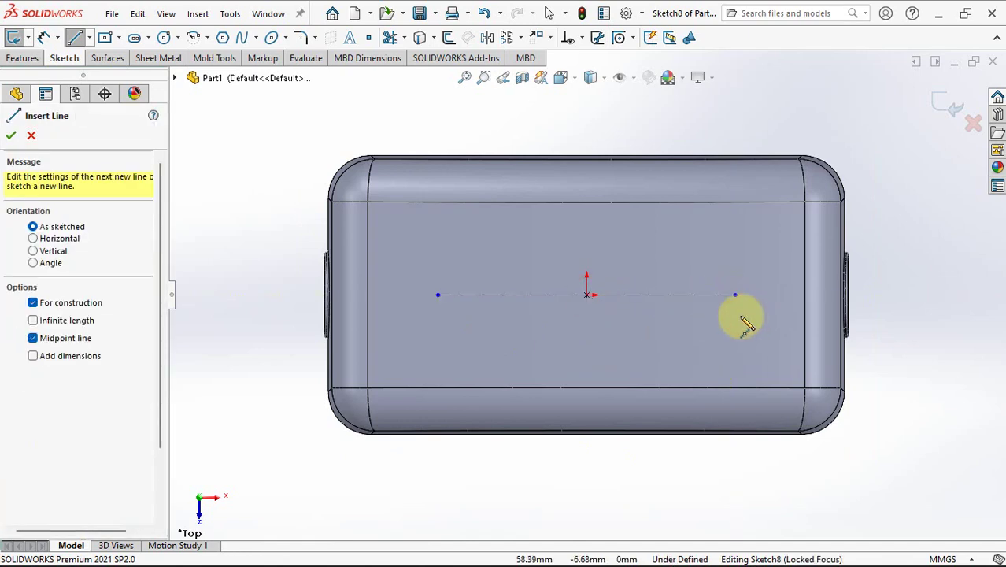
left_click(586, 295)
left_click(586, 202)
key("Escape")
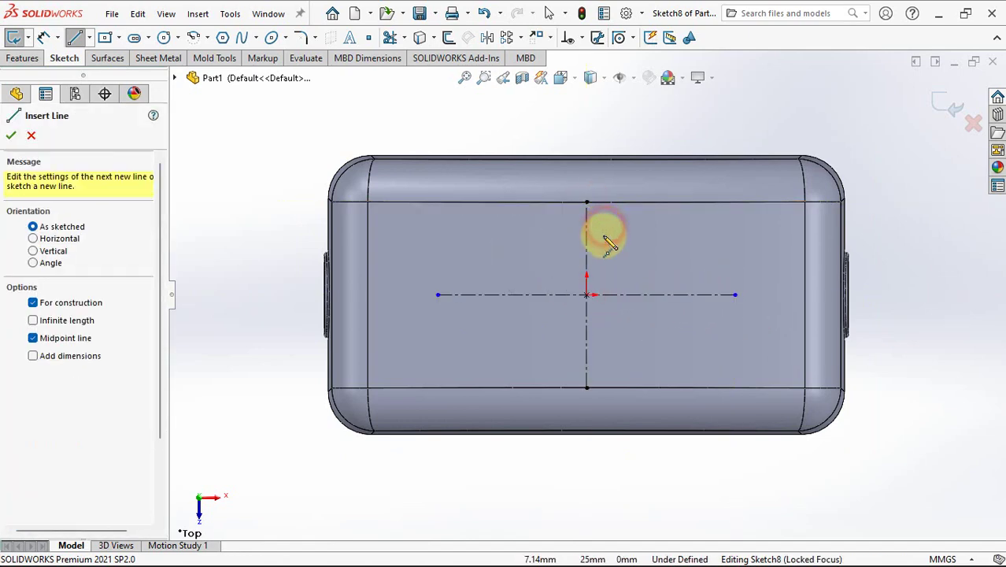
Step: Draw a Ø33 circle at the centerline's left end and mirror it across the vertical centerline
left_click(164, 37)
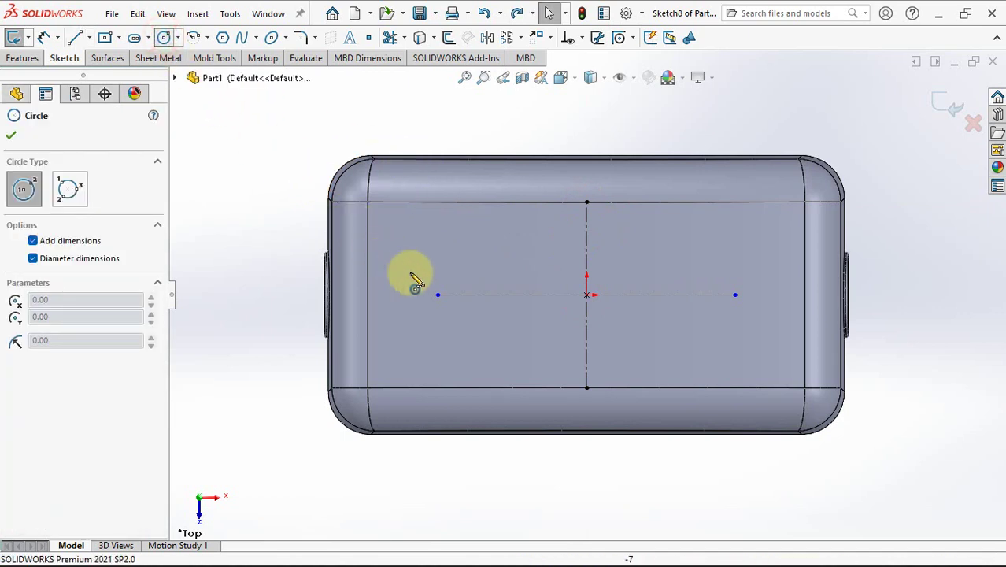
left_click(438, 294)
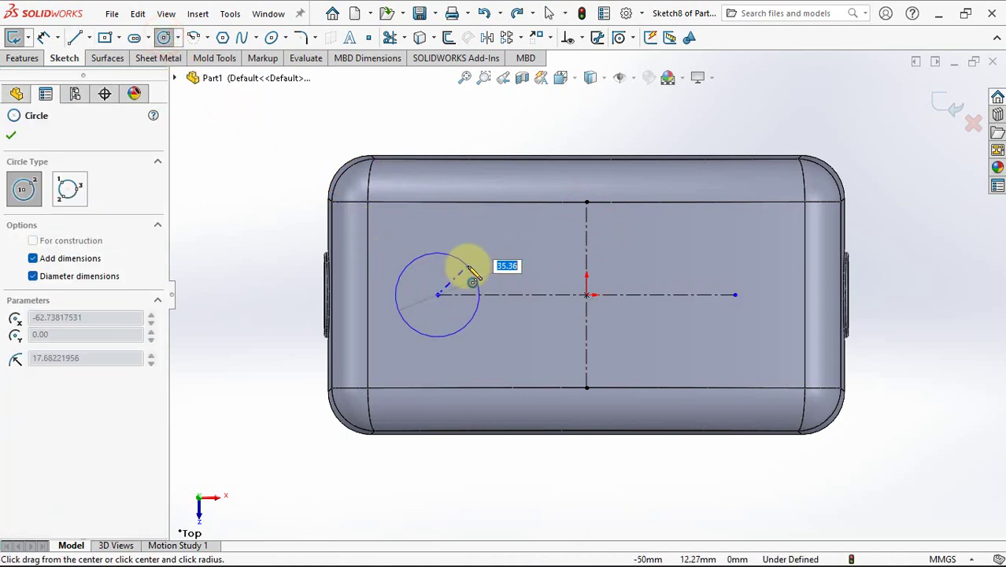
type("33")
key("Return")
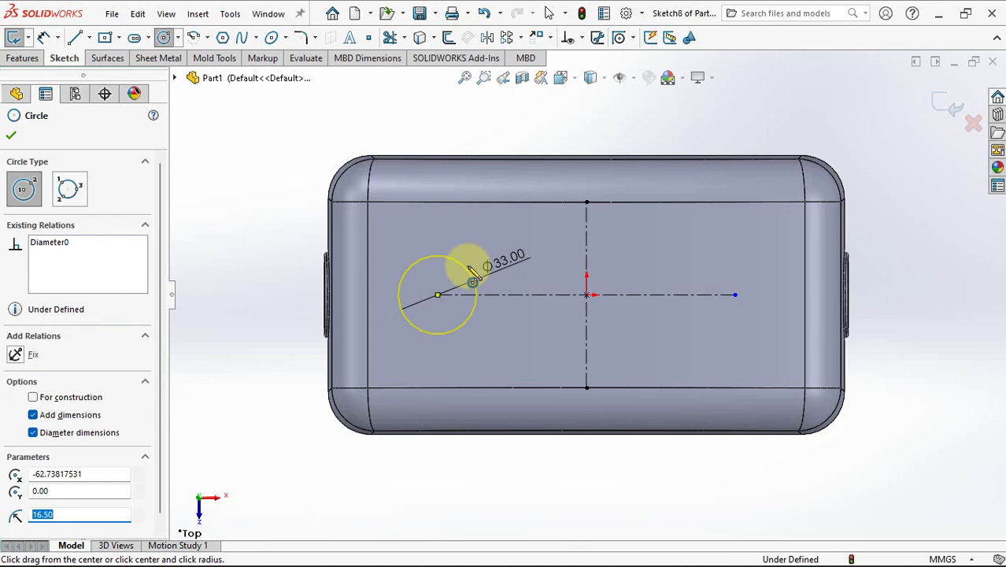
right_click(465, 271)
left_click(498, 274)
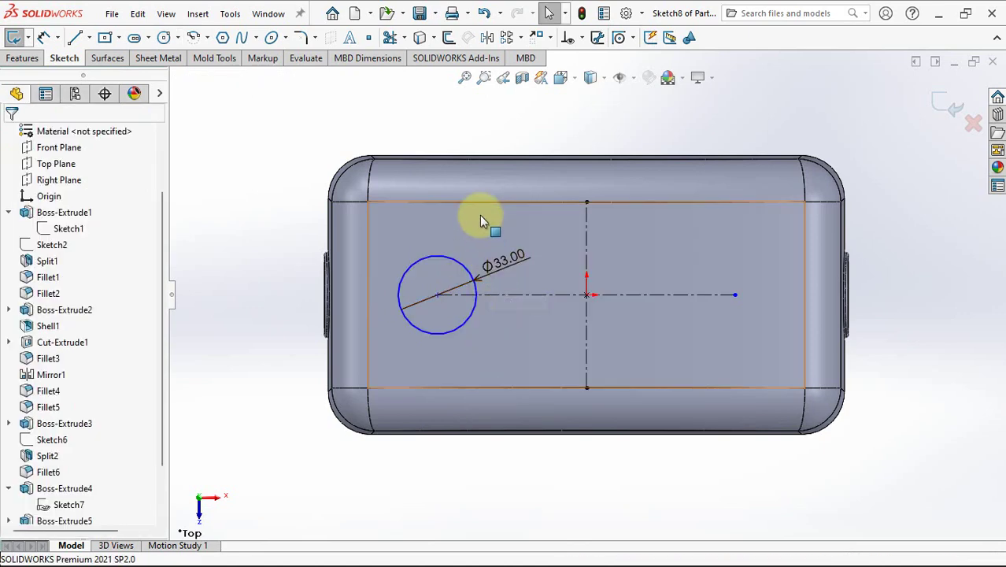
left_click(486, 37)
left_click(449, 259)
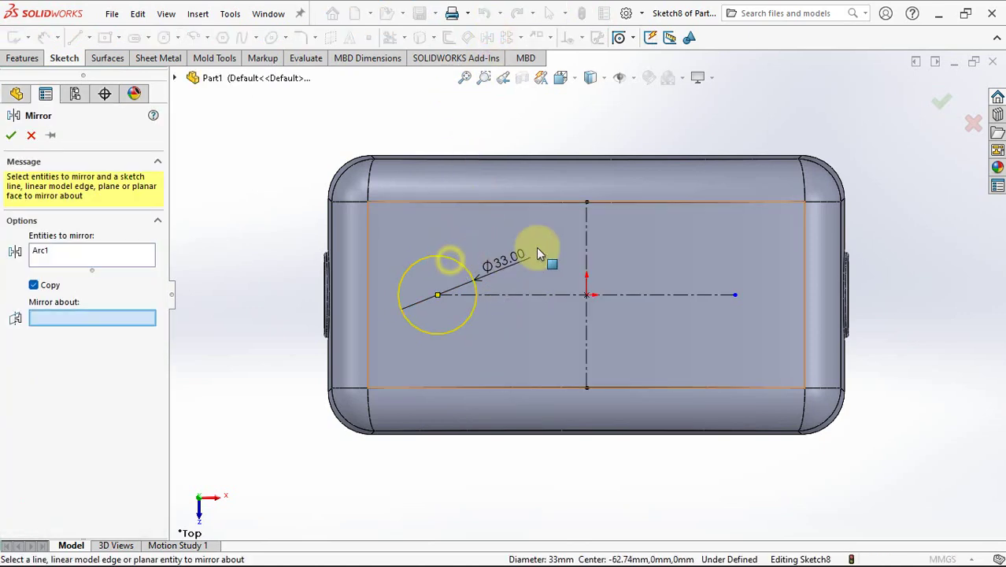
left_click(589, 248)
right_click(595, 247)
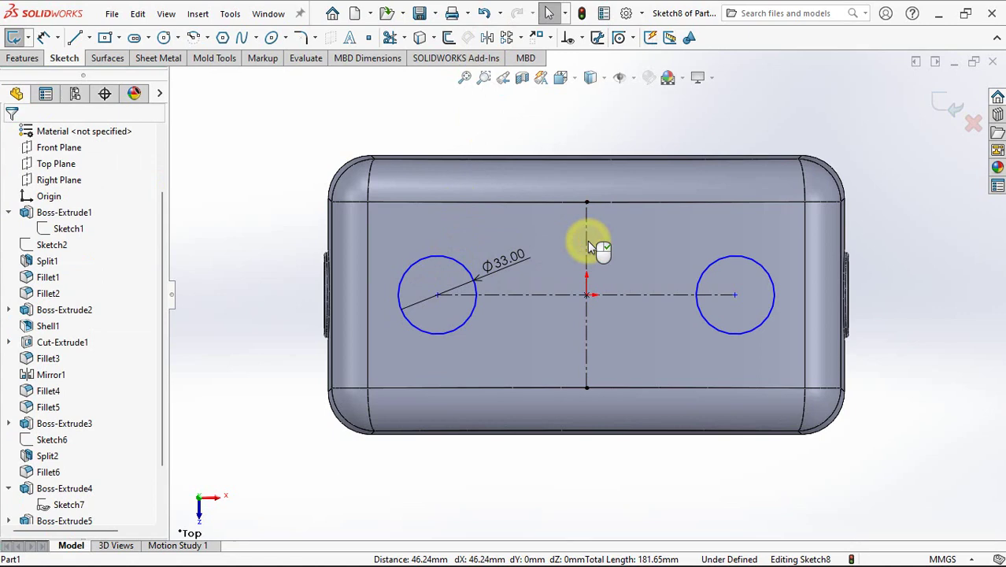
Step: Draw a three-point arc across the circle tops and make it tangent to both circles
left_click(207, 37)
left_click(228, 81)
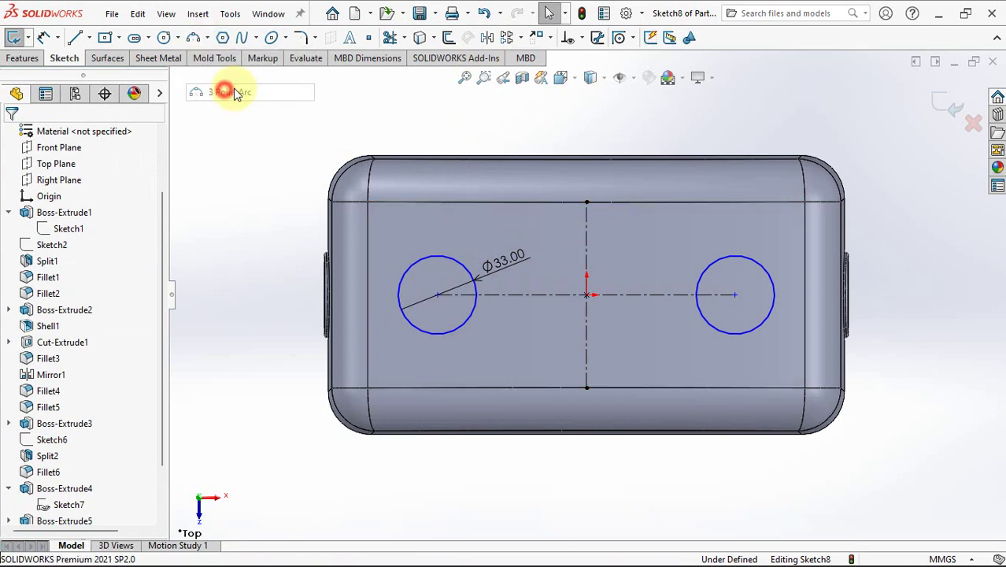
left_click(451, 258)
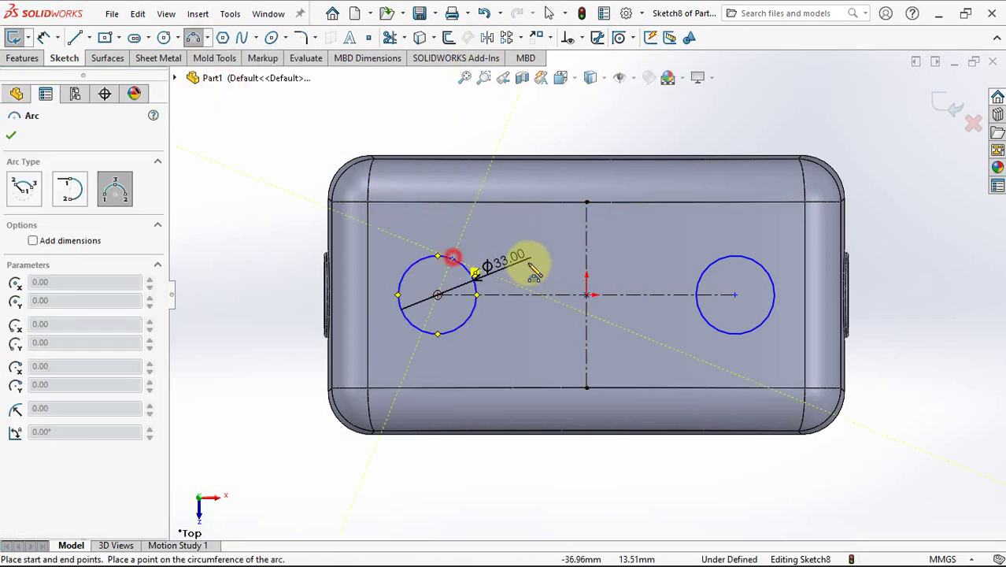
left_click(720, 259)
left_click(644, 273)
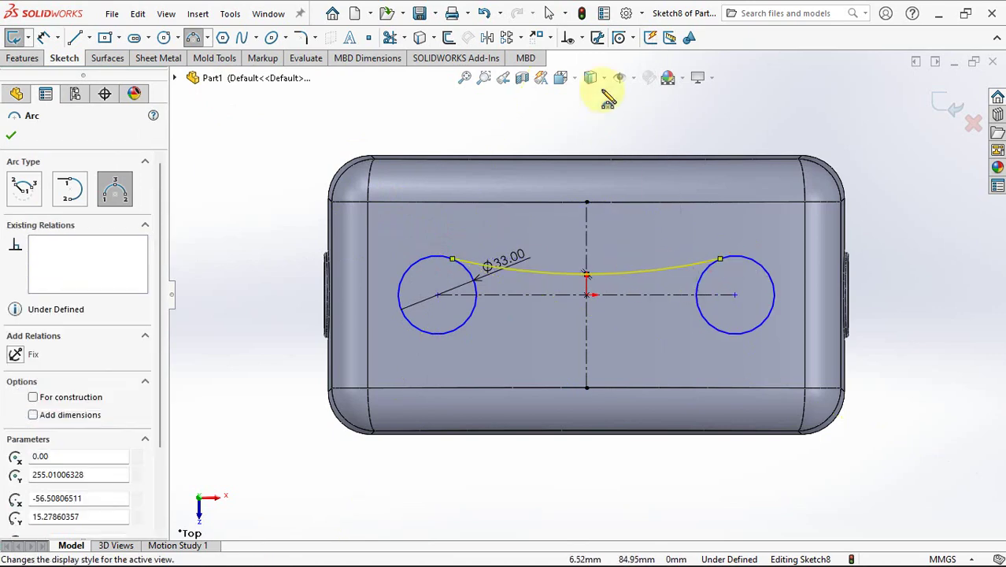
left_click(581, 37)
left_click(606, 72)
left_click(433, 255)
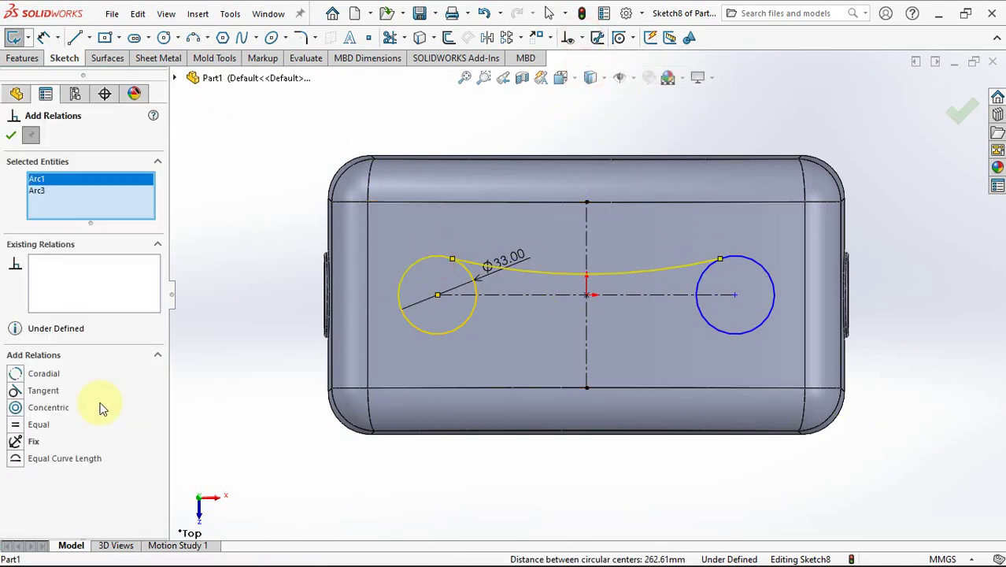
left_click(41, 392)
left_click(703, 273)
left_click(698, 263)
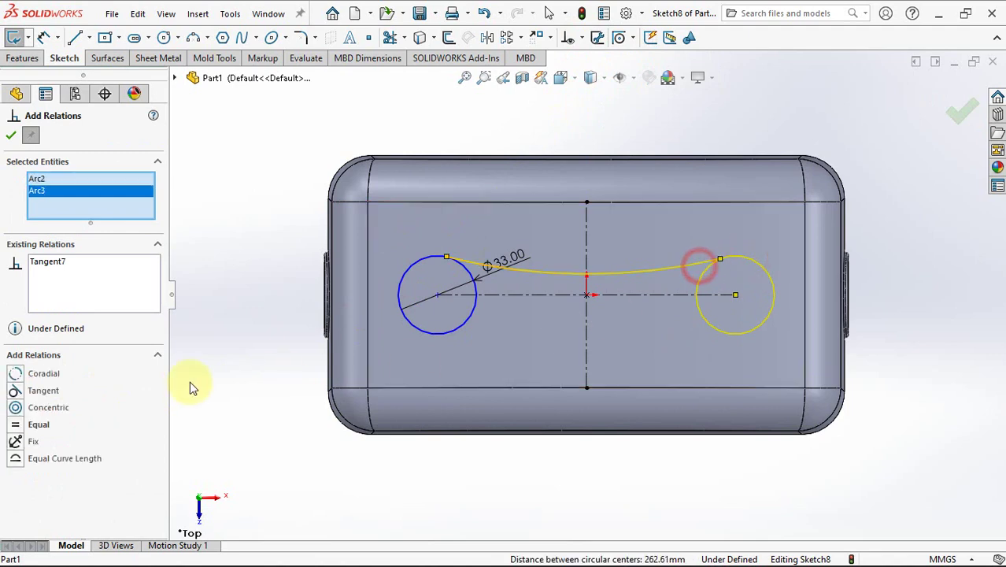
left_click(9, 137)
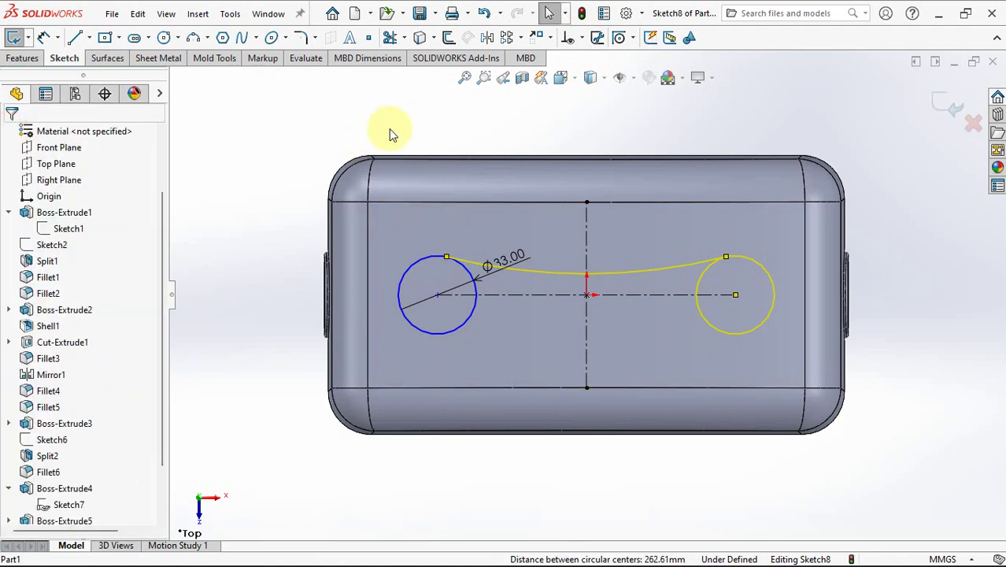
left_click(400, 118)
Step: Mirror the top arc below the horizontal centerline and trim the circles' inner portions
left_click(489, 37)
left_click(543, 272)
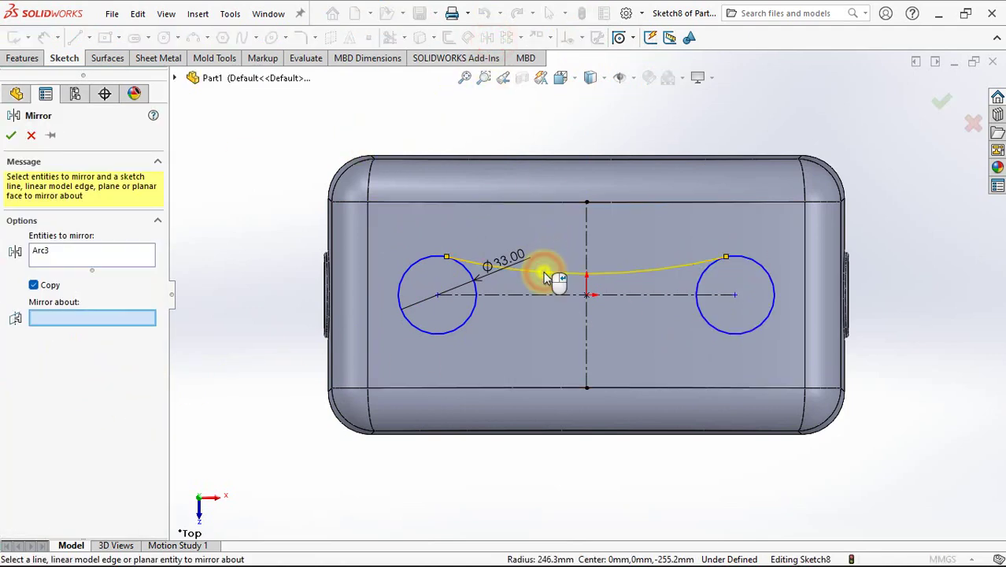
left_click(548, 297)
left_click(390, 37)
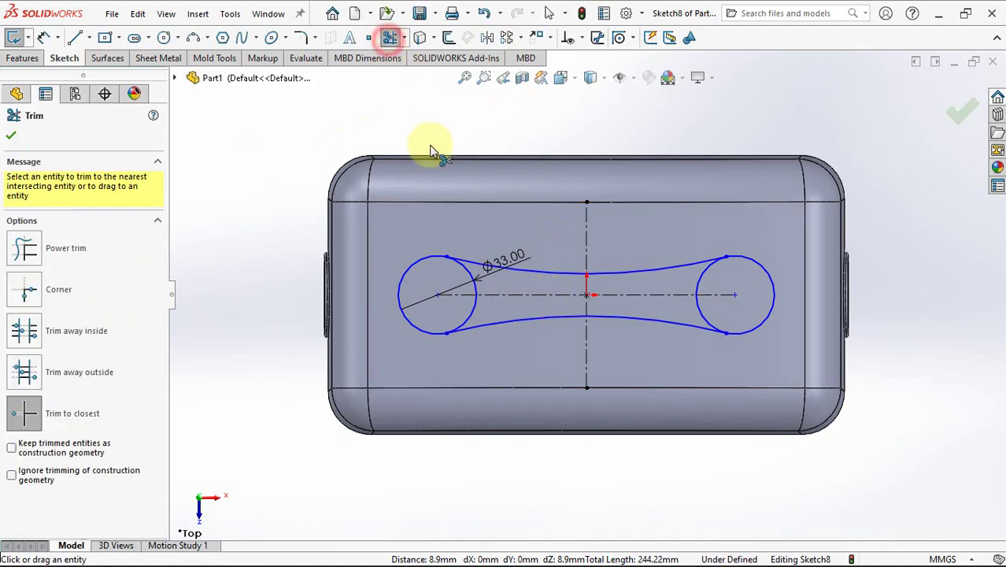
left_click(473, 303)
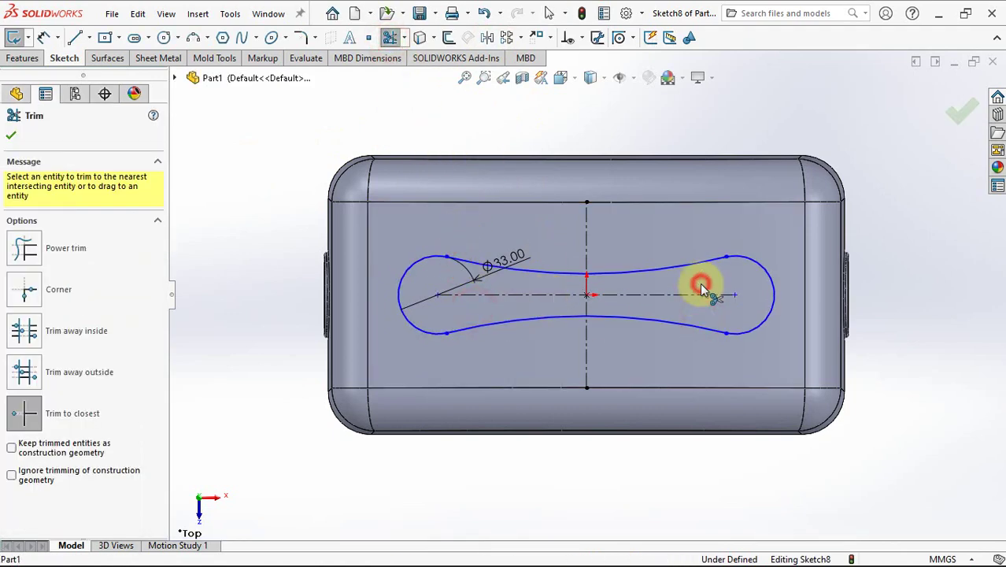
left_click(11, 136)
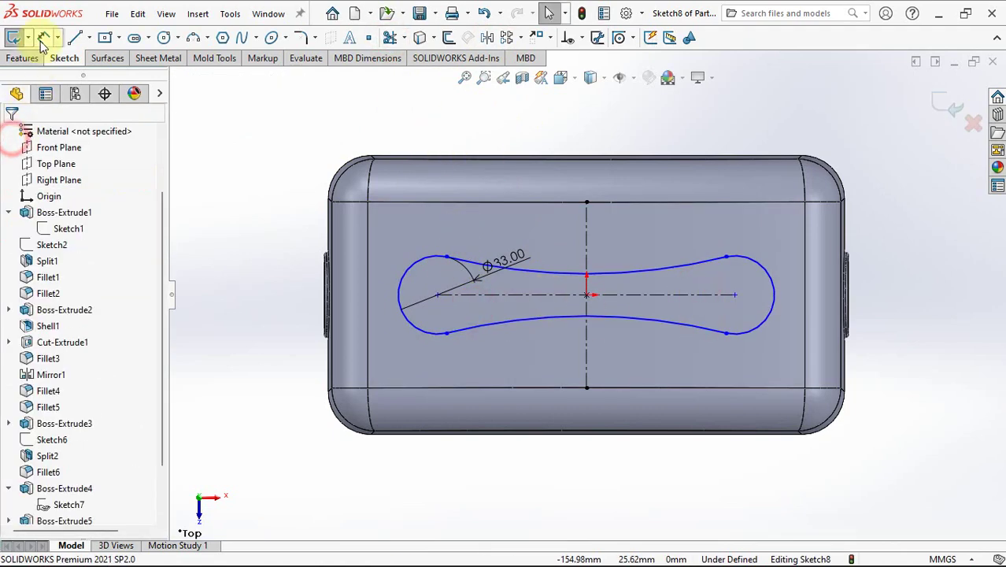
Step: Dimension the circle centres 98 mm apart and the waist between the arcs 22 mm
left_click(619, 292)
left_click(618, 229)
type("98")
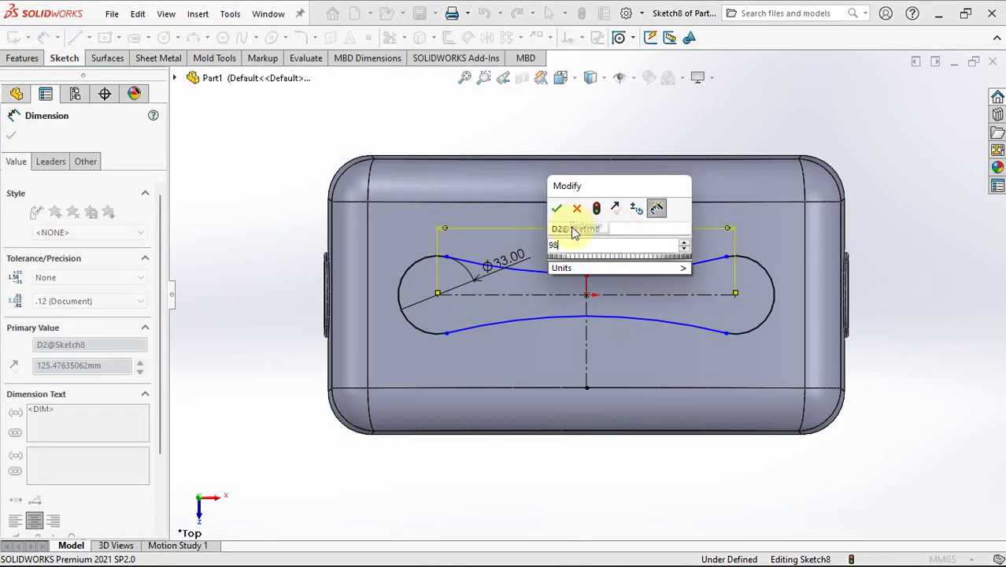
left_click(555, 208)
scroll(559, 268, "down", 3)
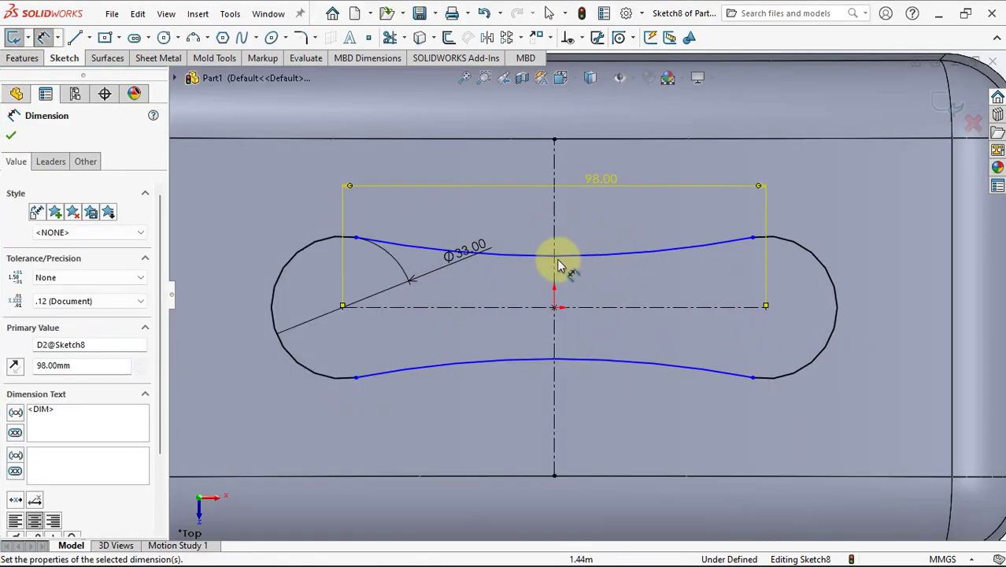
left_click(554, 258)
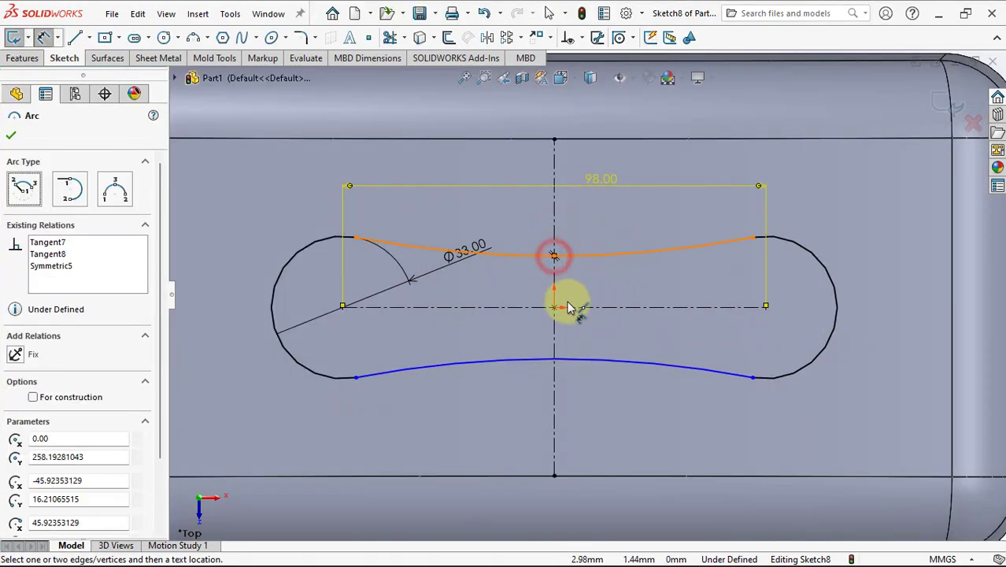
left_click(556, 365)
left_click(600, 327)
type("2")
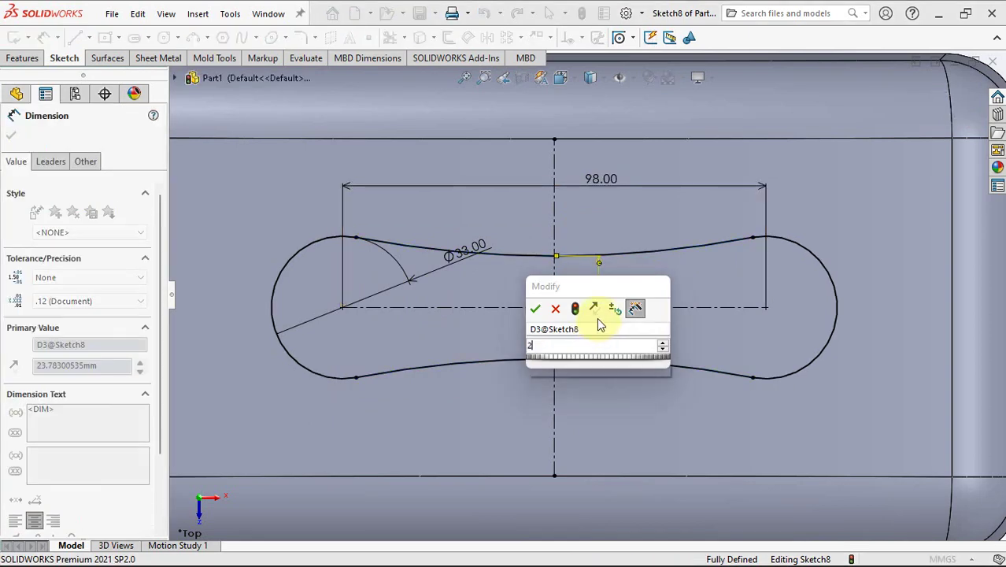
type("2")
left_click(535, 307)
scroll(540, 307, "up", 3)
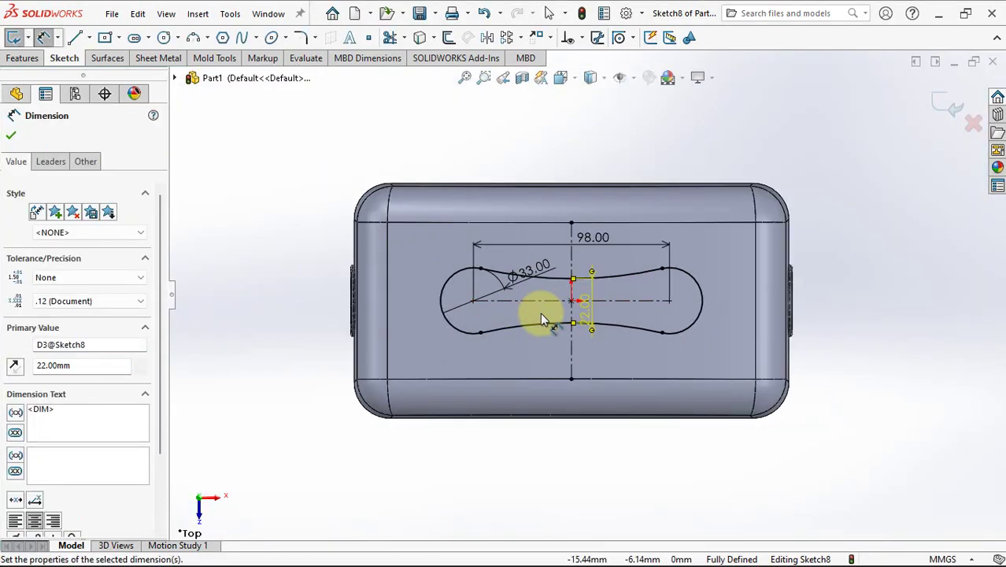
mouse_move(540, 312)
middle_mouse_down()
mouse_move(532, 163)
mouse_move(540, 173)
middle_mouse_up()
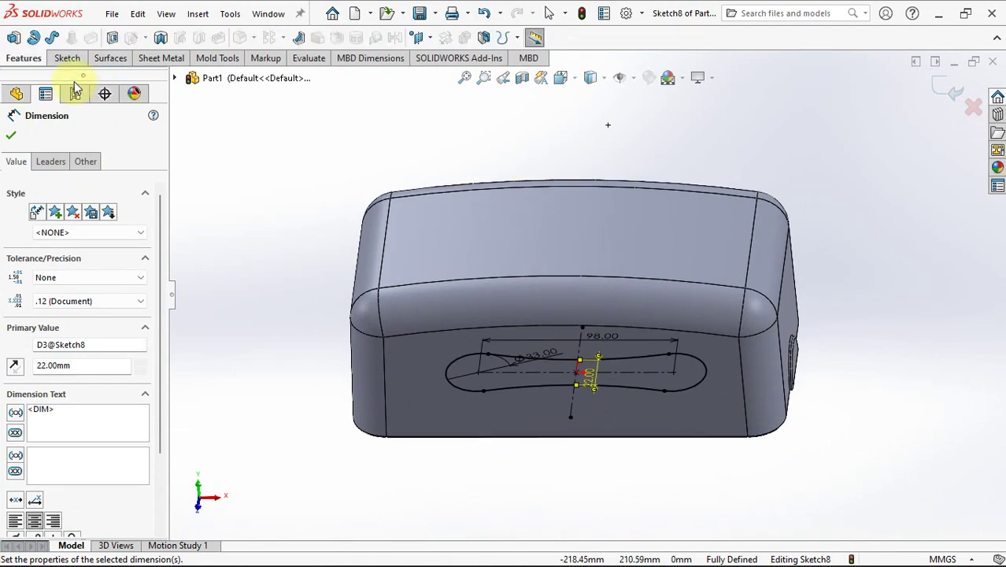
Step: Cut the dog-bone slot sketch Through All into the lid body
left_click(112, 40)
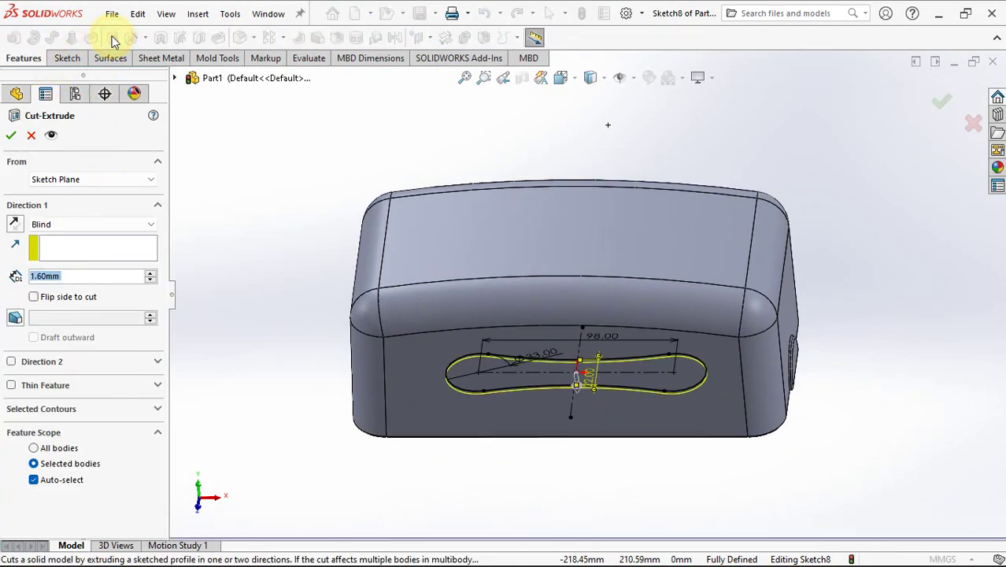
left_click(82, 224)
left_click(49, 249)
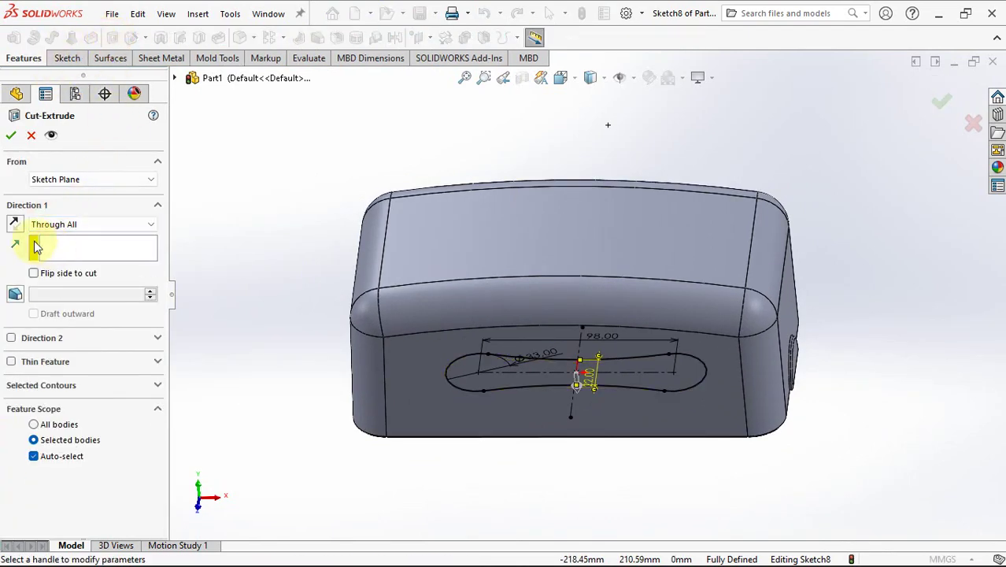
left_click(14, 224)
left_click(11, 135)
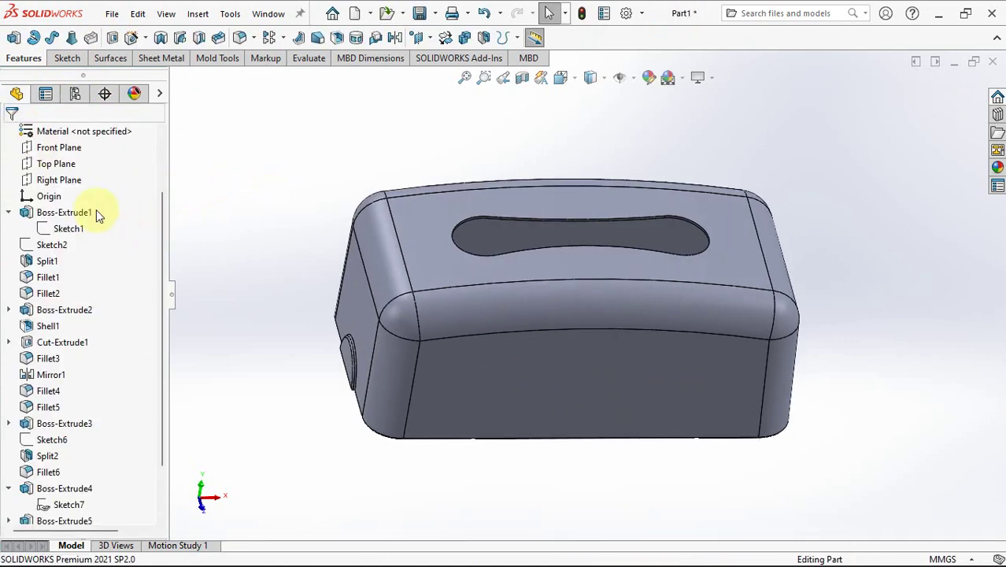
Step: Sketch on the Top Plane a 2.5 mm offset loop around the slot profile
left_click(56, 163)
left_click(49, 140)
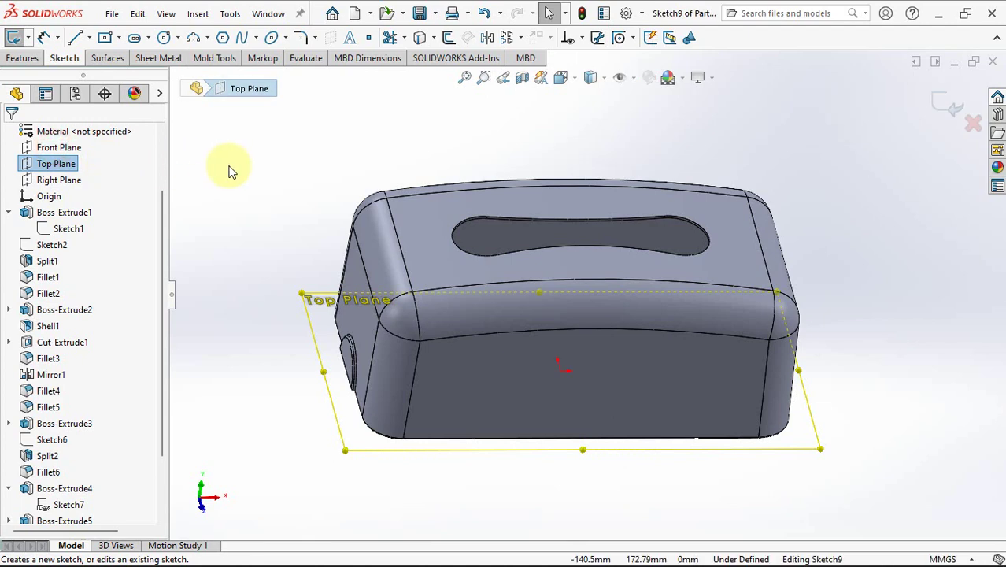
scroll(167, 307, "down", 3)
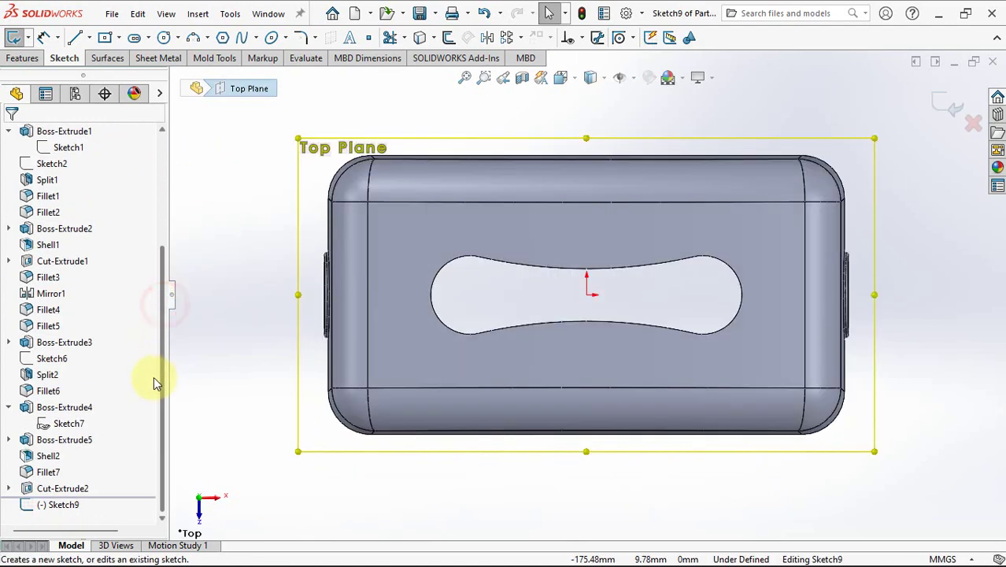
left_click(46, 504)
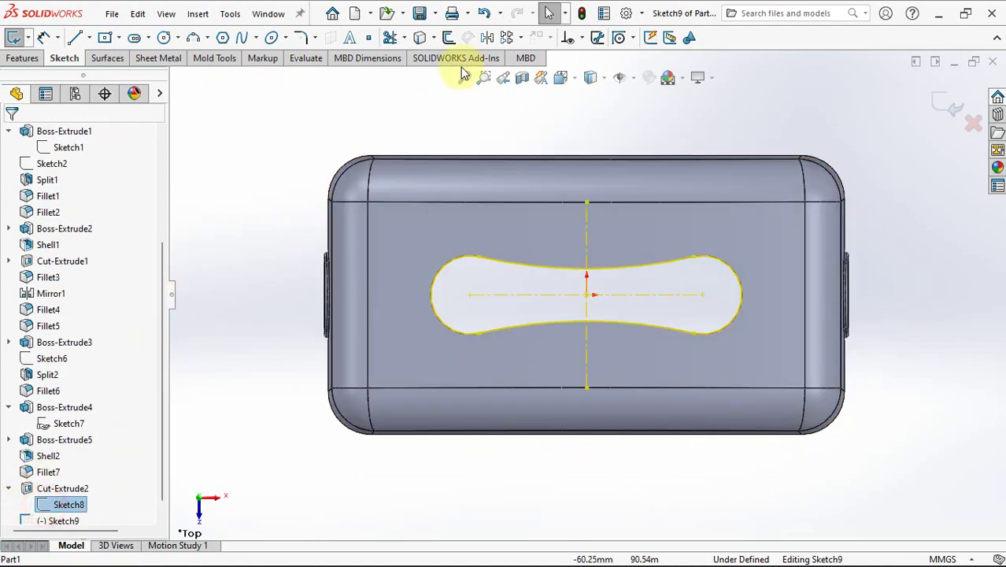
left_click(447, 37)
type("2.")
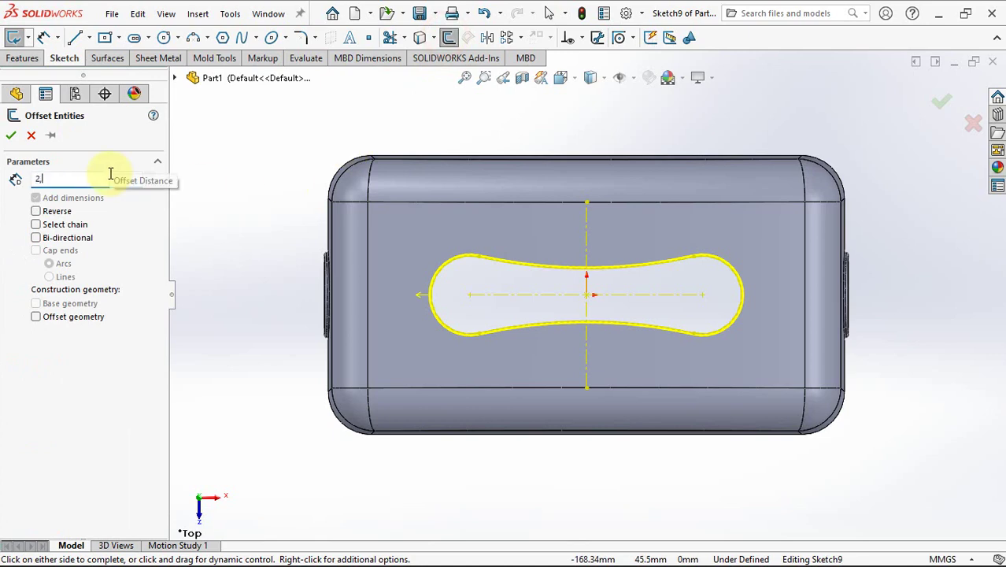
type("5")
key("Return")
left_click(11, 136)
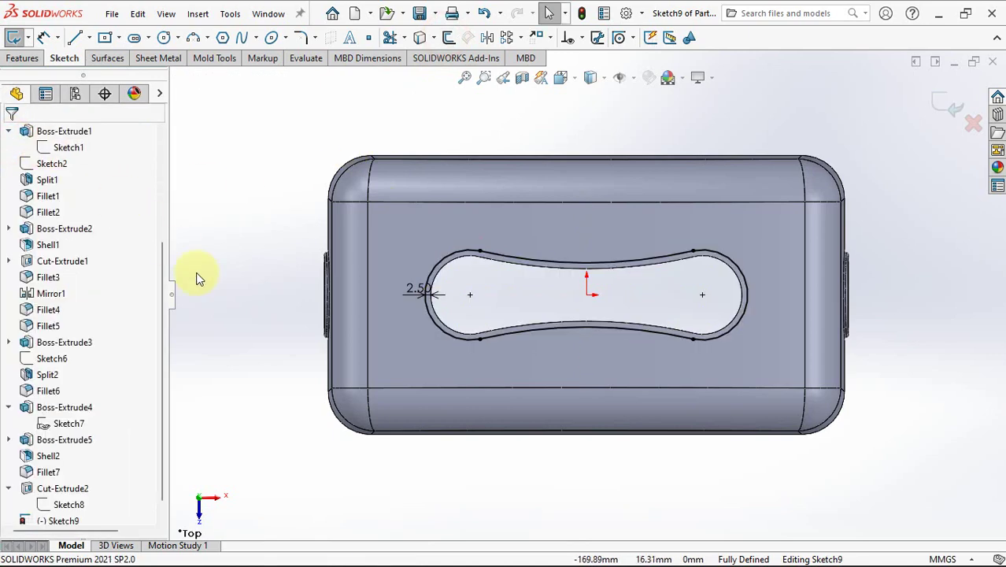
middle_click_drag(196, 276, 236, 164)
Step: Split the lid's top face with the offset sketch using Split Line
left_click(24, 58)
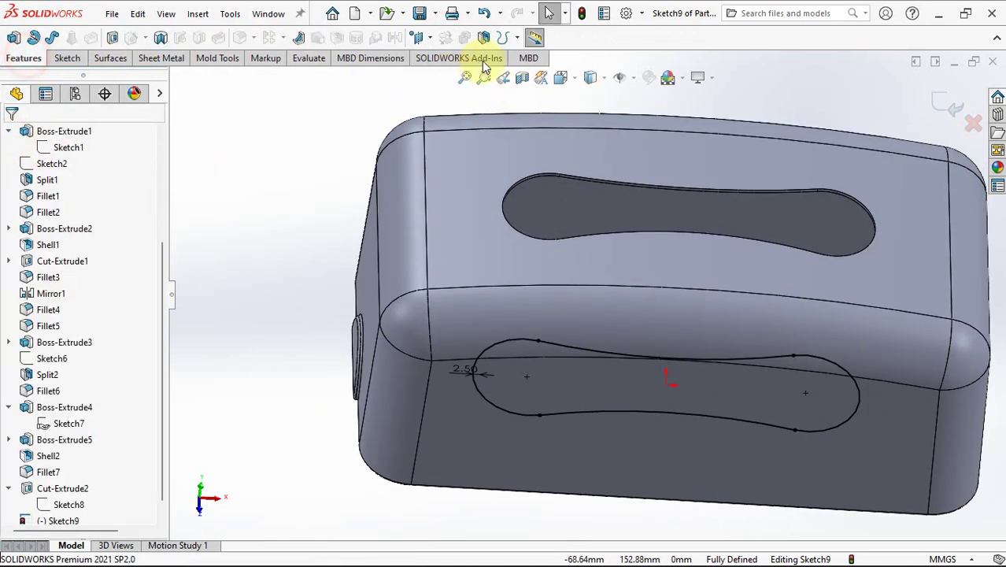
left_click(503, 37)
left_click(524, 58)
mouse_move(508, 199)
middle_mouse_down()
mouse_move(532, 85)
mouse_move(521, 184)
middle_mouse_up()
left_click(498, 210)
key("Return")
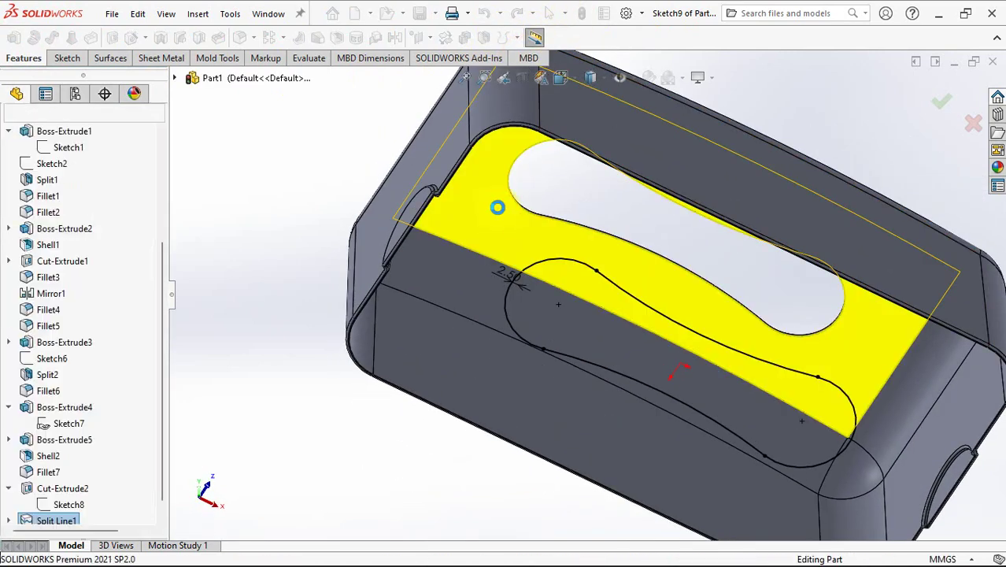
Step: Copy the strip face around the slot as a 0 mm offset surface
left_click(110, 61)
left_click(171, 39)
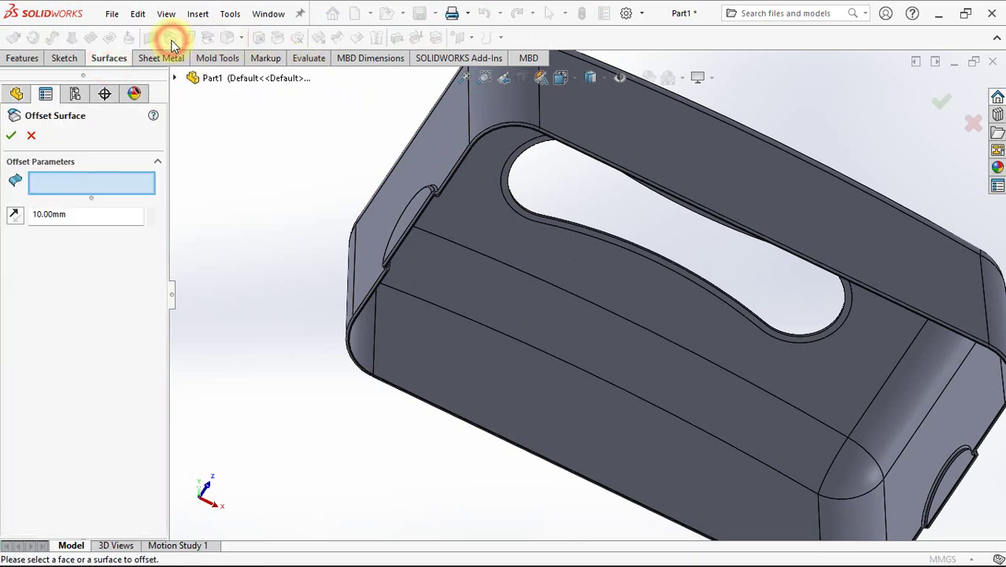
left_click(154, 220)
scroll(539, 218, "down", 3)
left_click(526, 227)
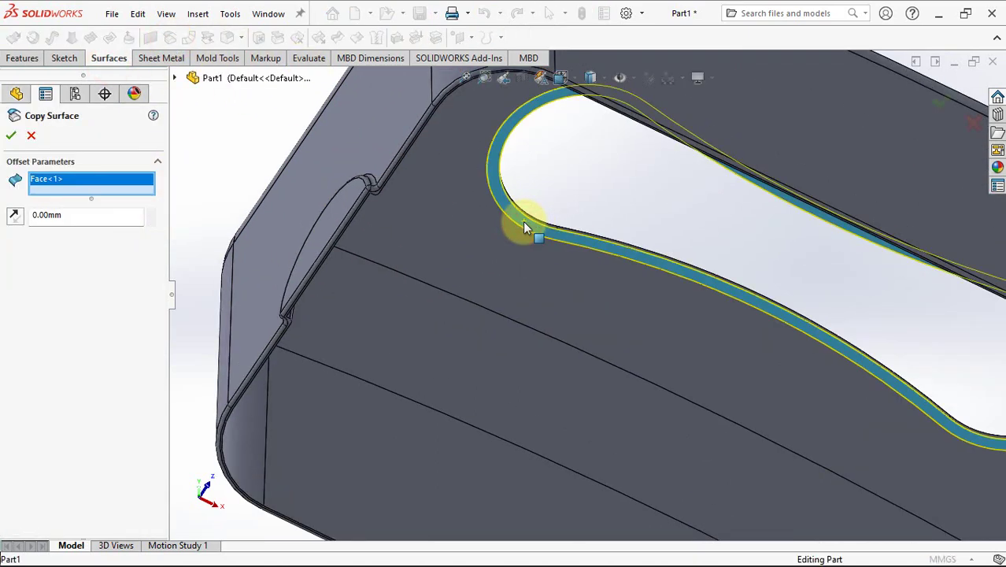
left_click(12, 137)
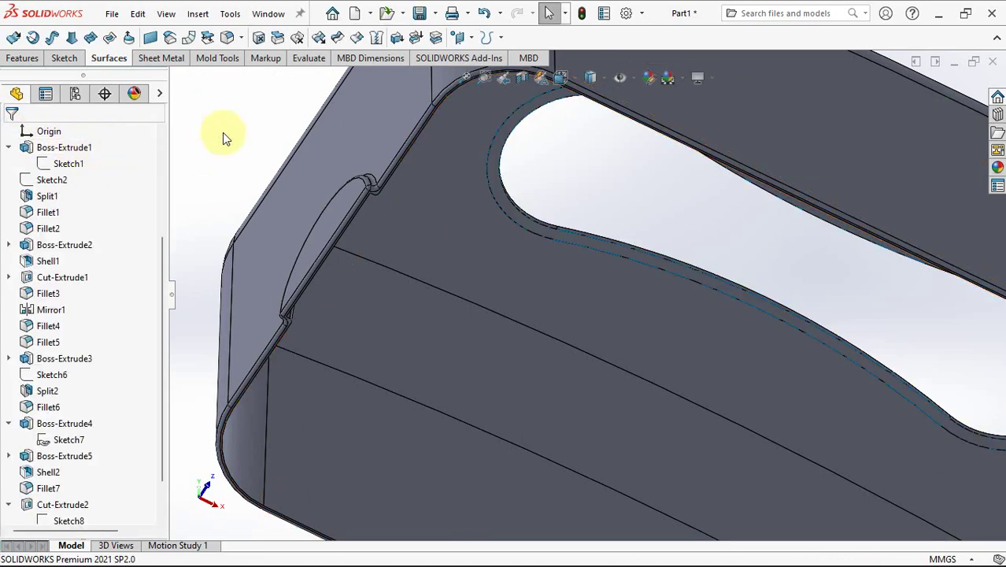
Step: Thicken the copied strip surface by 1 mm into a rim lip
left_click(395, 40)
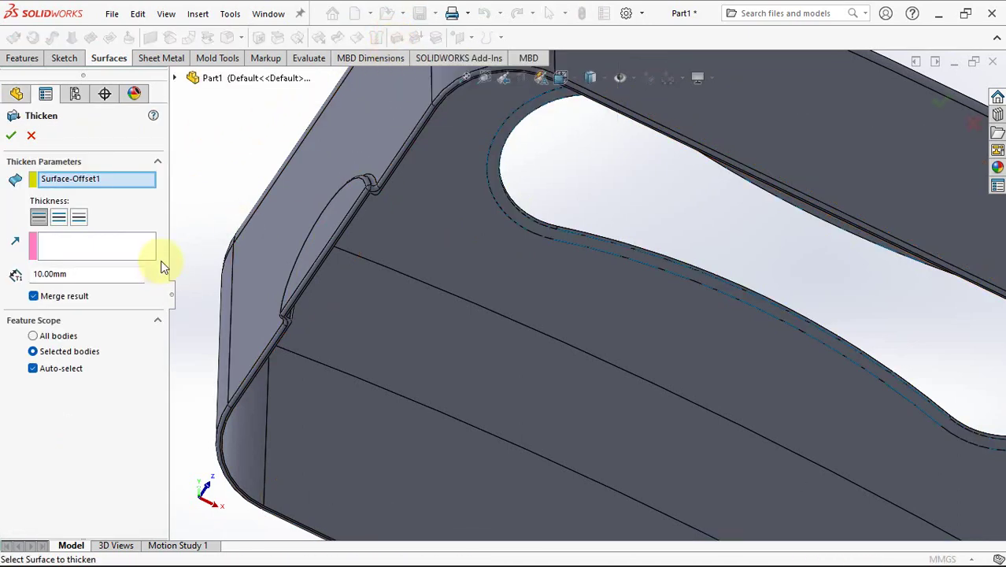
type("1")
key("Tab")
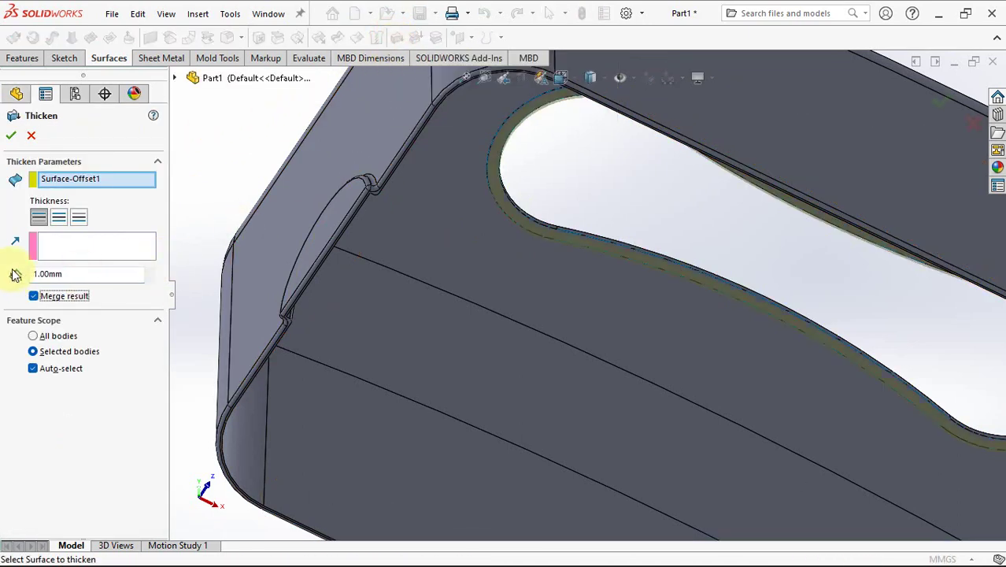
middle_click_drag(525, 221, 663, 157)
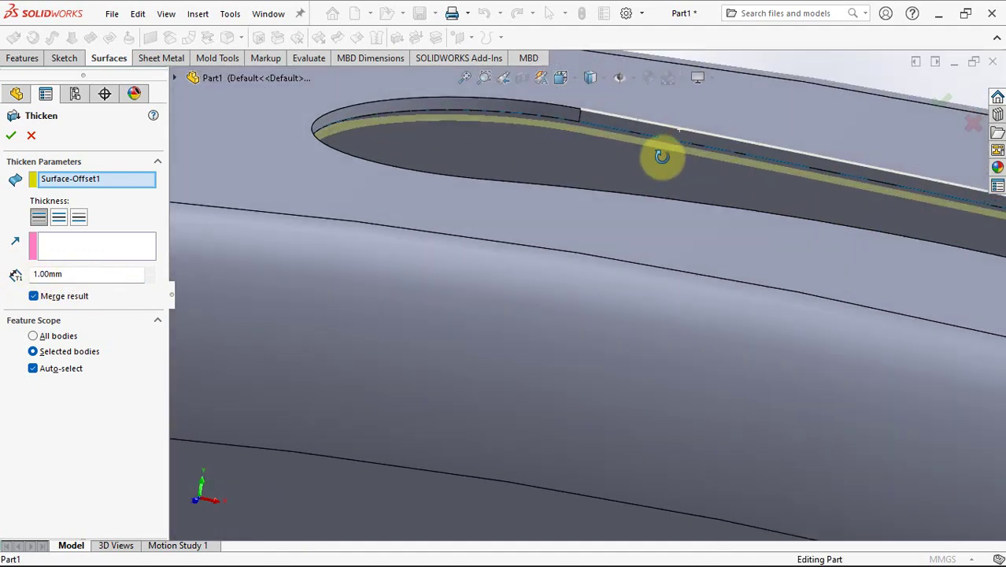
left_click(8, 135)
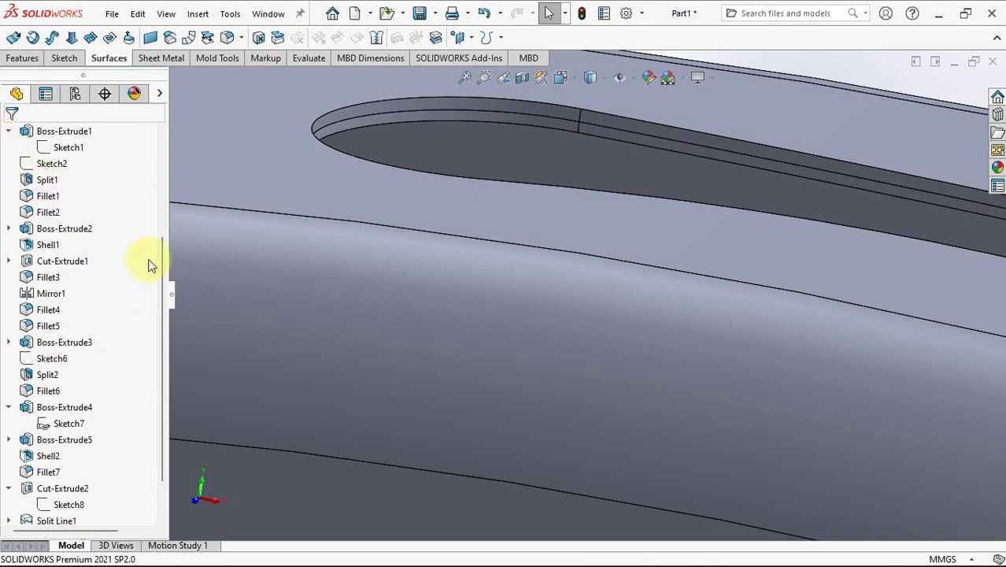
scroll(155, 266, "up", 4)
Step: Delete and patch four faces at the slot edge, including the fillet face
left_click(258, 38)
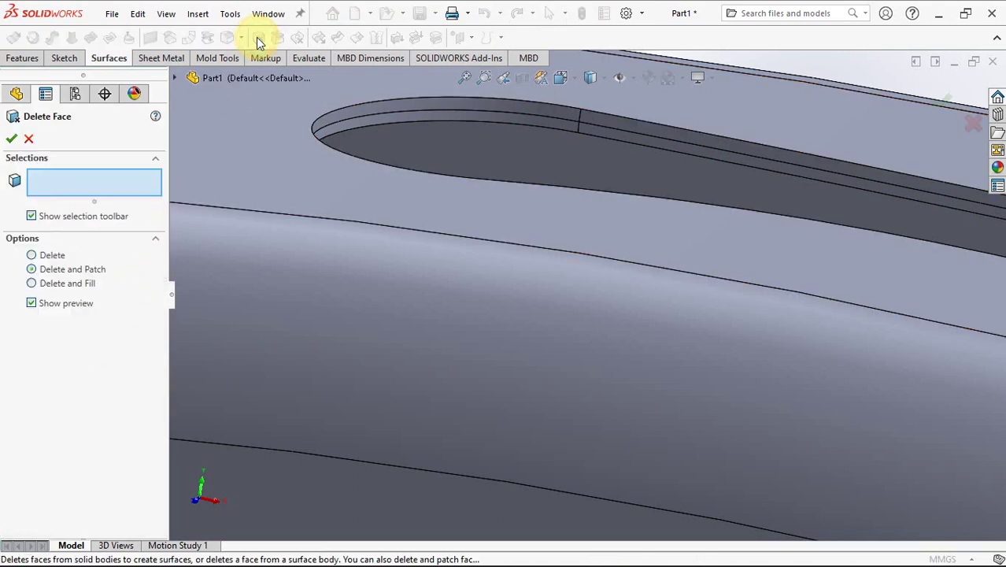
left_click(535, 126)
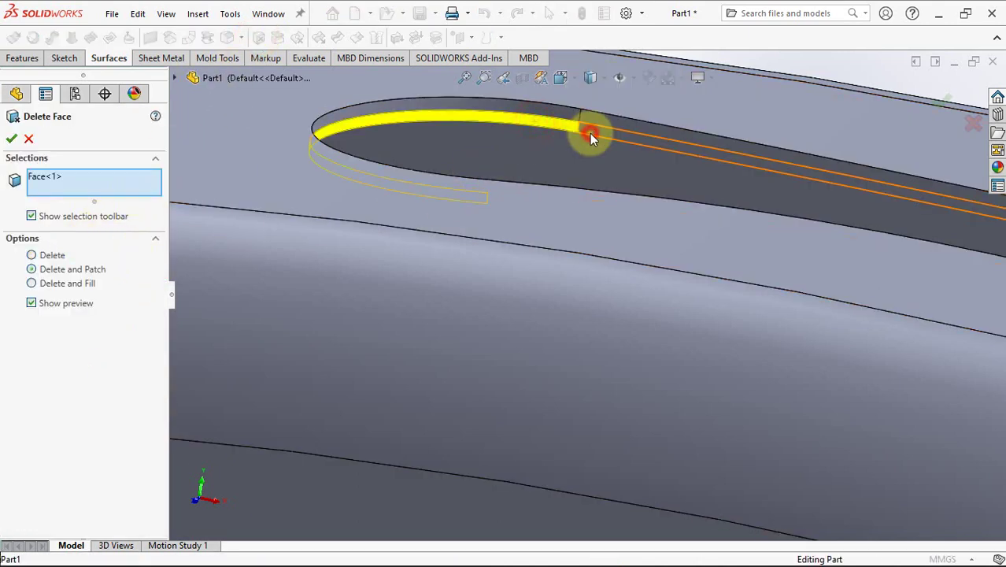
left_click(590, 133)
scroll(590, 133, "up", 5)
middle_click_drag(618, 180, 668, 252)
scroll(752, 307, "down", 5)
scroll(752, 314, "down", 2)
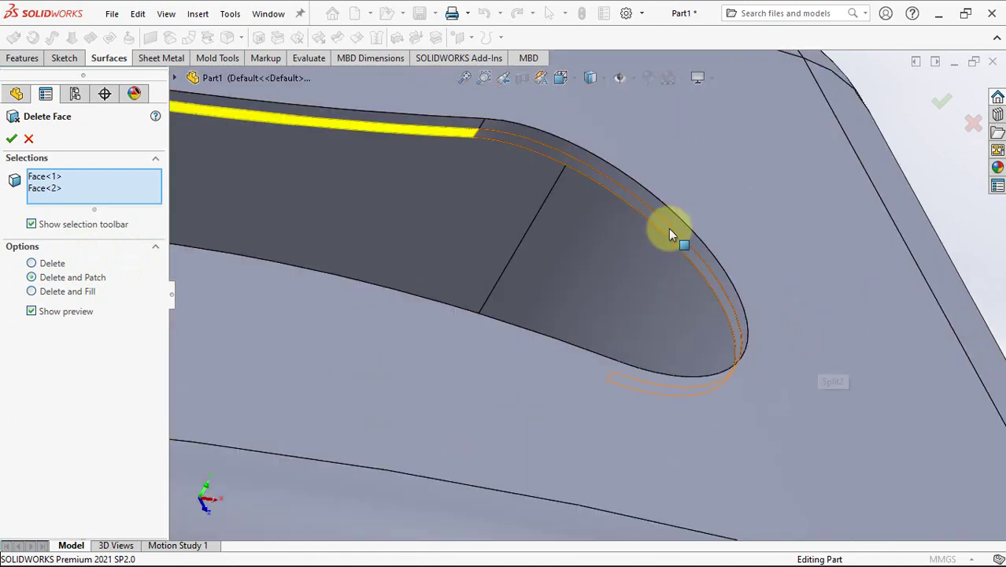
left_click(668, 228)
scroll(668, 229, "up", 8)
middle_click_drag(556, 231, 581, 428)
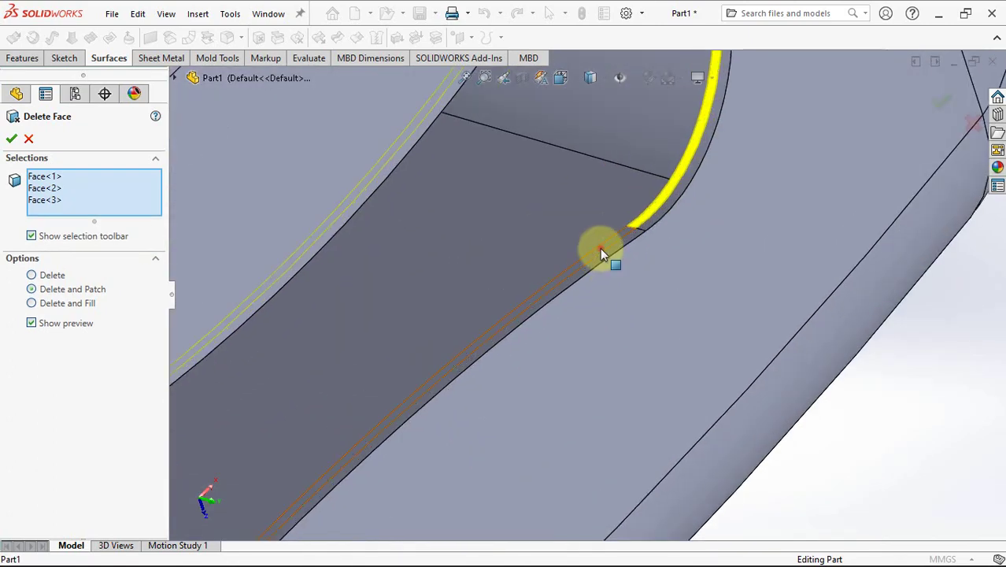
left_click(600, 248)
left_click(942, 98)
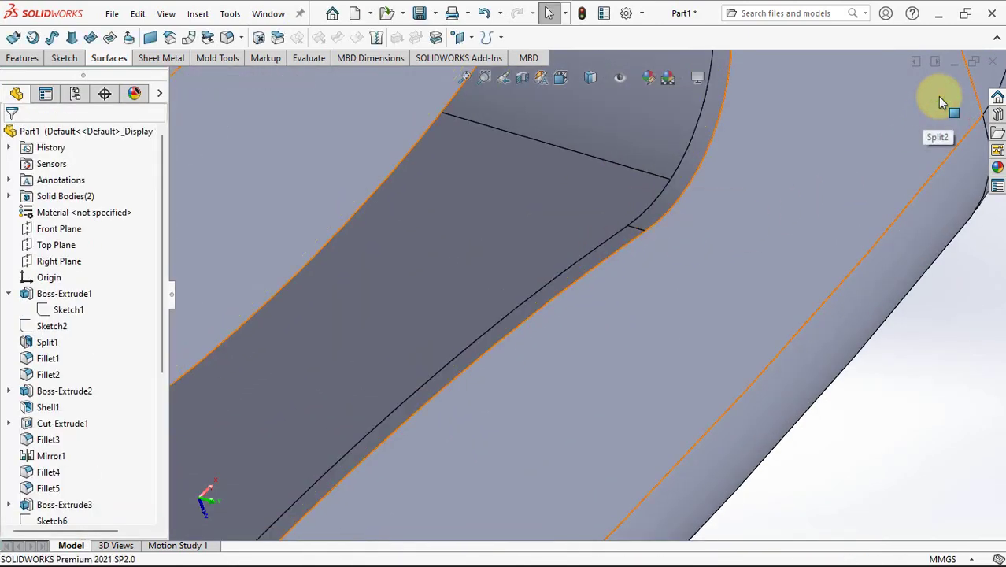
scroll(791, 225, "down", 3)
middle_click_drag(808, 342, 805, 293)
Step: Begin a full round fillet, picking the lip's first side face and its tangent top faces
left_click(228, 38)
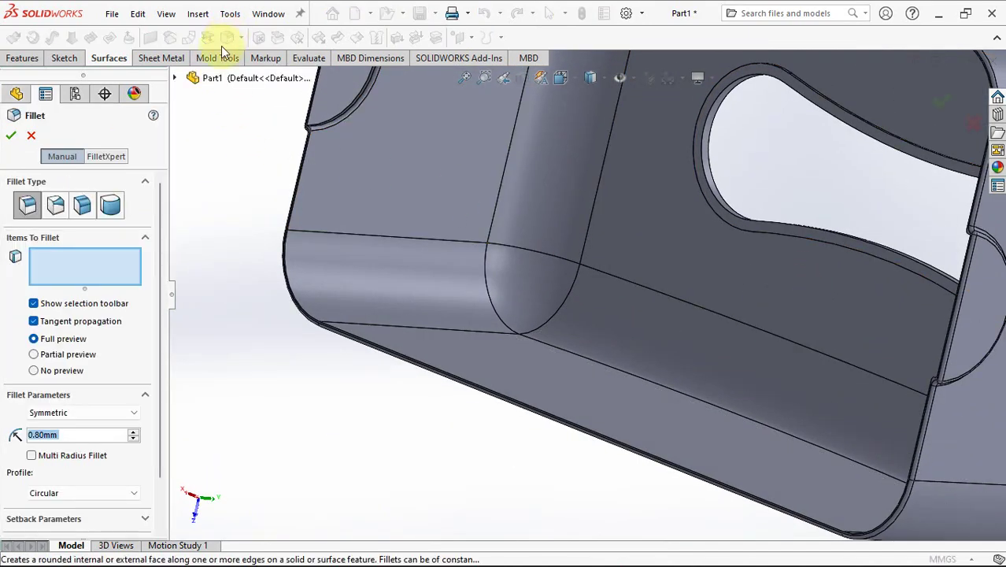
left_click(111, 208)
scroll(767, 193, "down", 3)
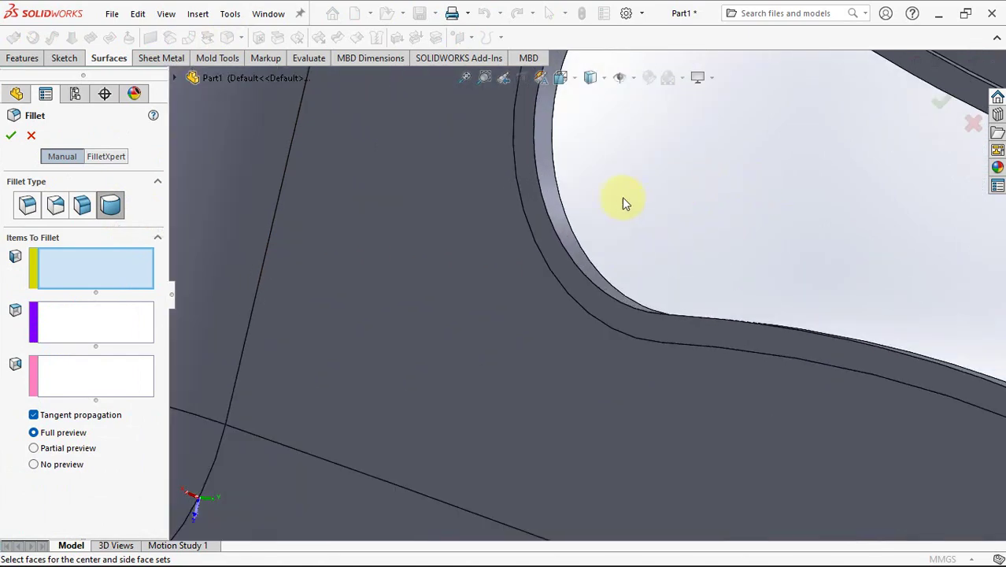
middle_click_drag(624, 203, 573, 296)
left_click(579, 319)
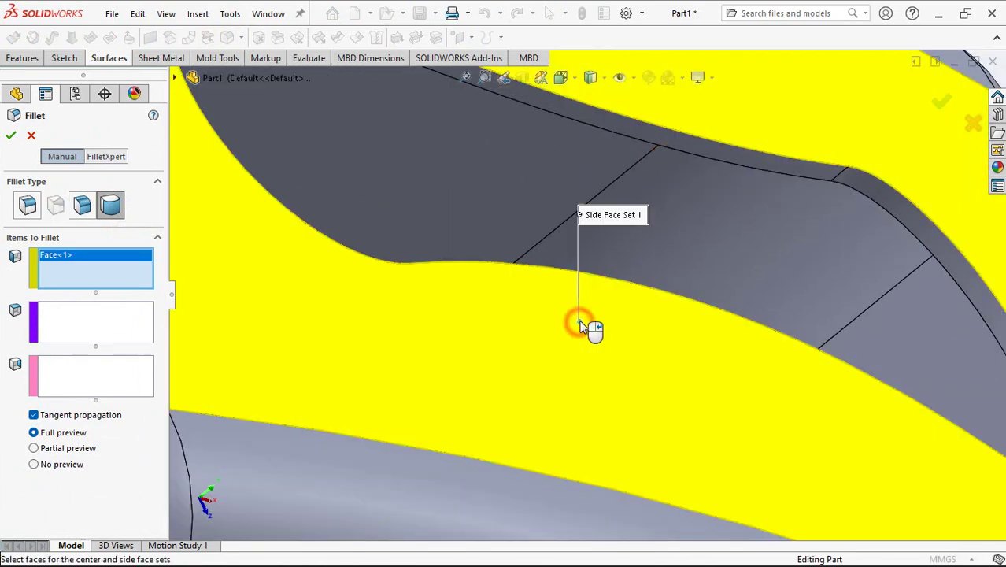
right_click(777, 164)
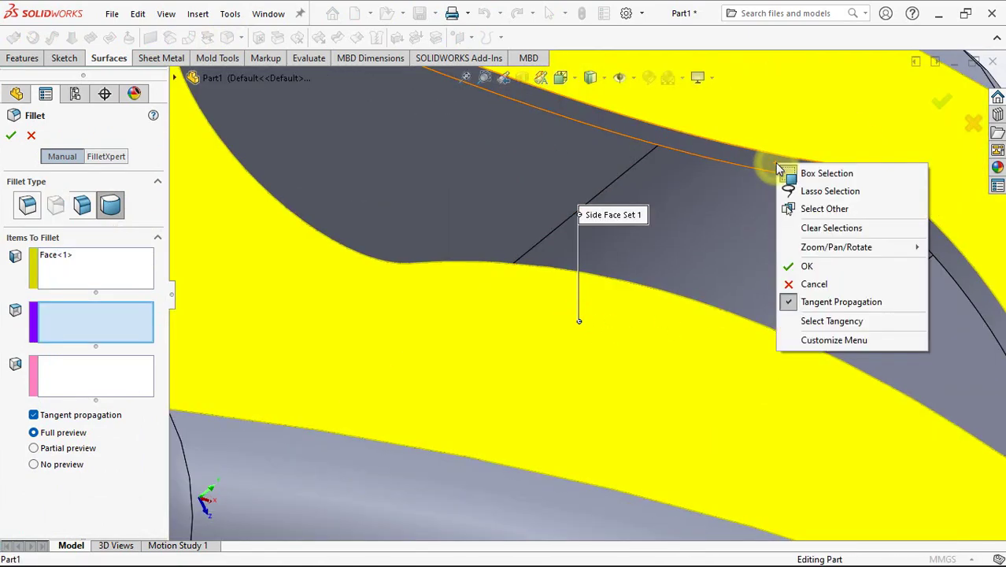
left_click(834, 320)
Step: Add the lip's opposite side face, apply the full round, then start a constant-size fillet
left_click(132, 393)
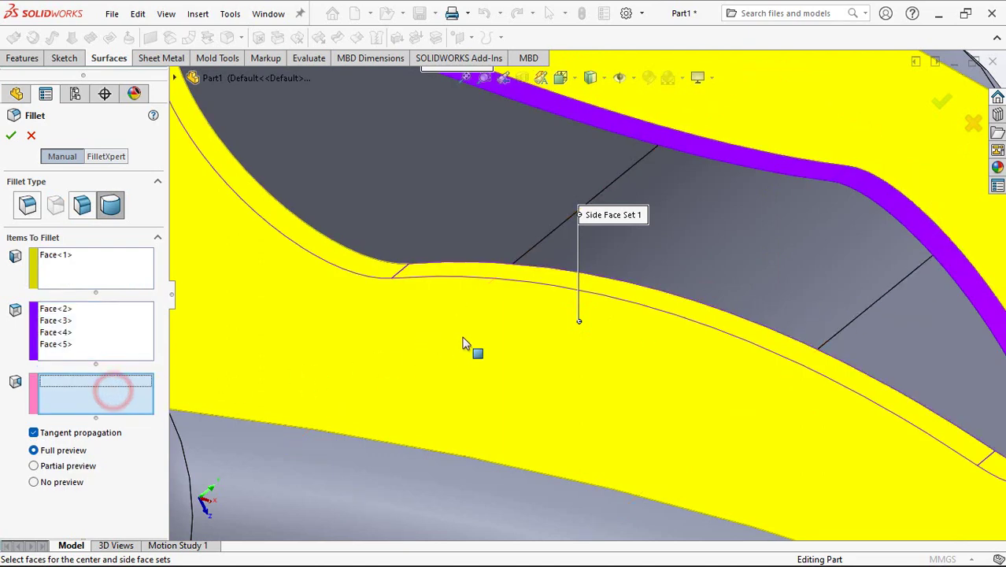
middle_click_drag(472, 344, 561, 265)
left_click(559, 272)
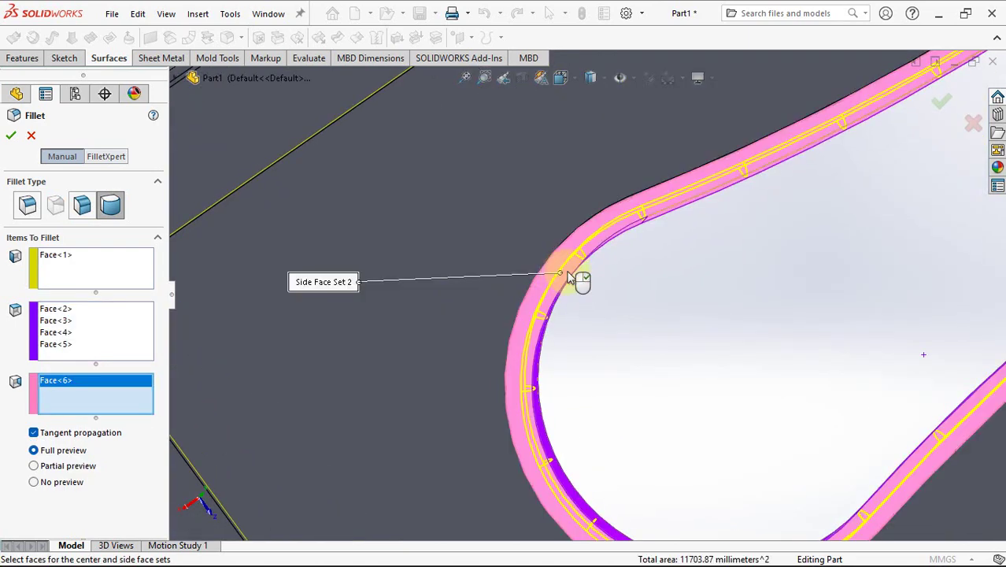
left_click(944, 105)
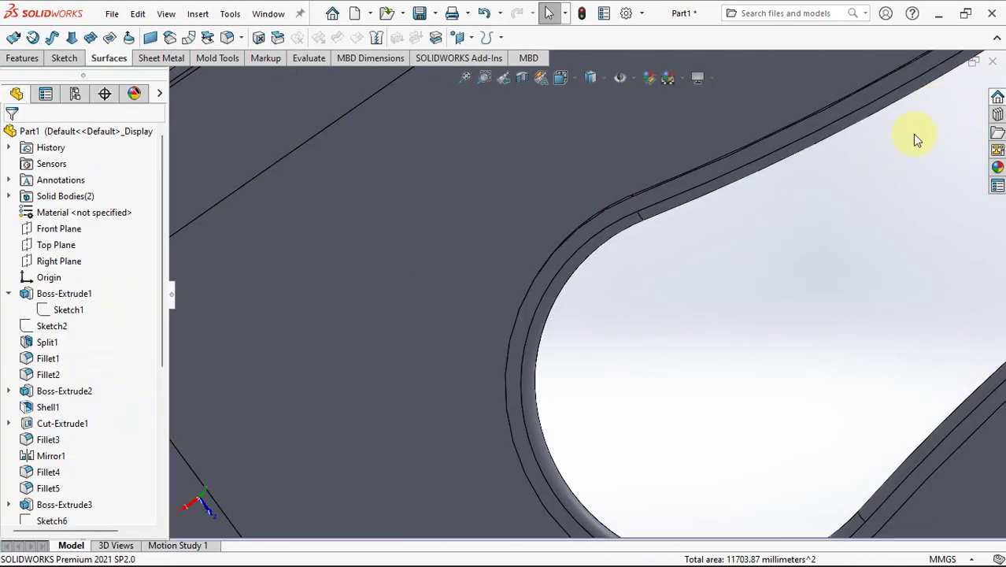
middle_click_drag(916, 137, 776, 192)
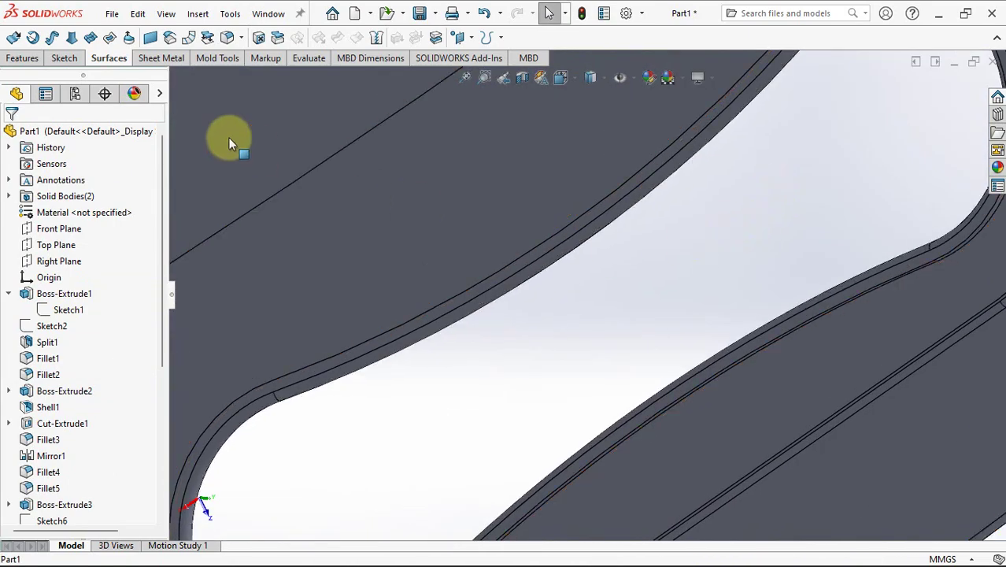
left_click(227, 38)
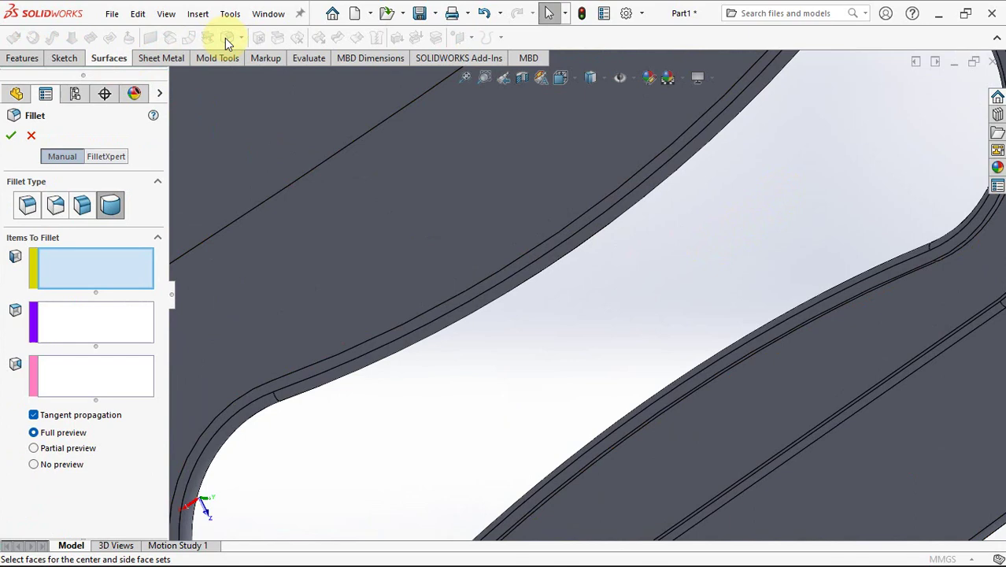
left_click(28, 205)
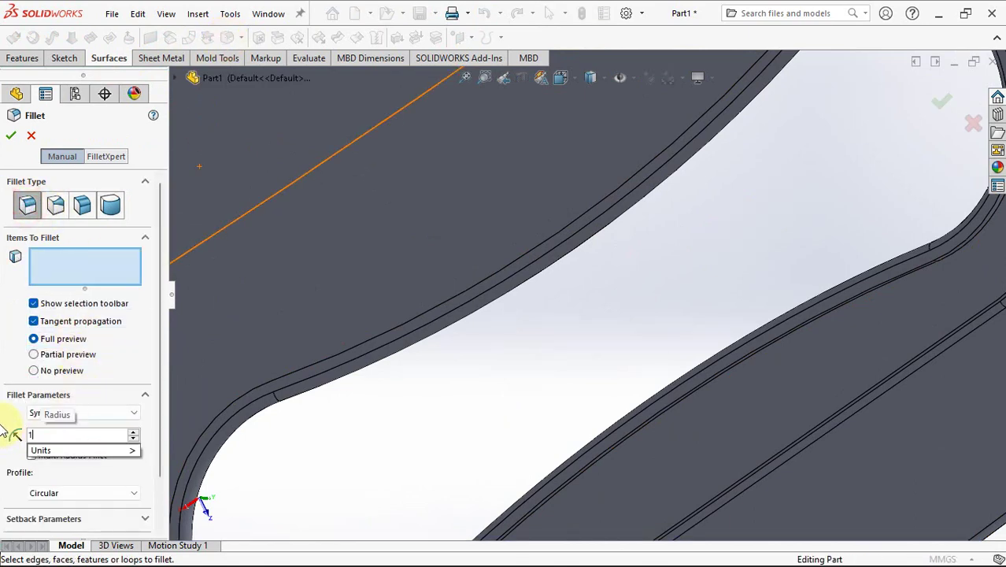